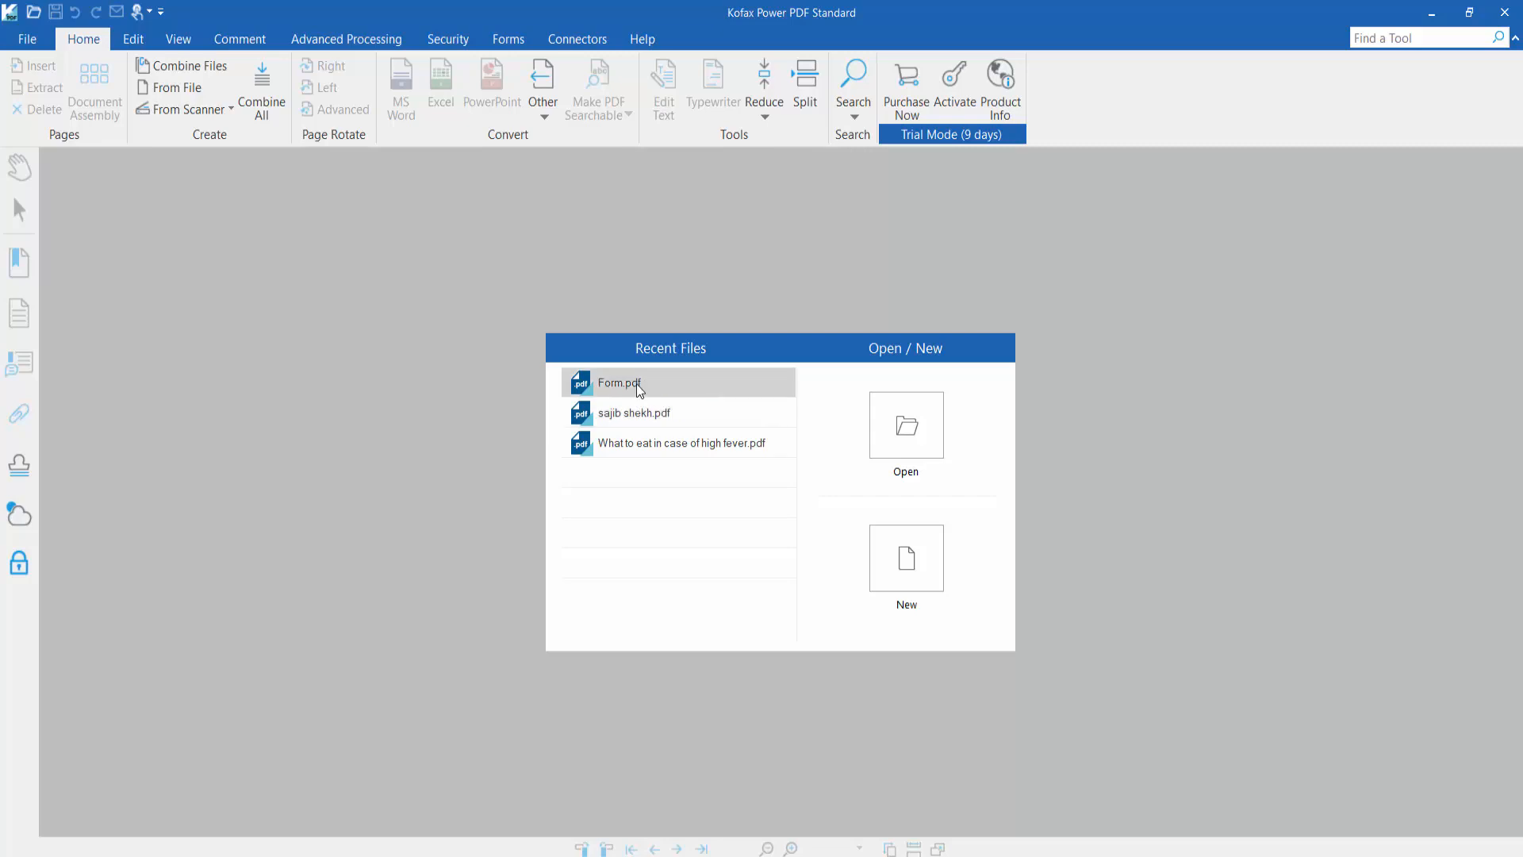
Open Form.pdf from Recent Files and scroll through its one-page form
left_click(620, 383)
scroll(627, 375, "down", 3)
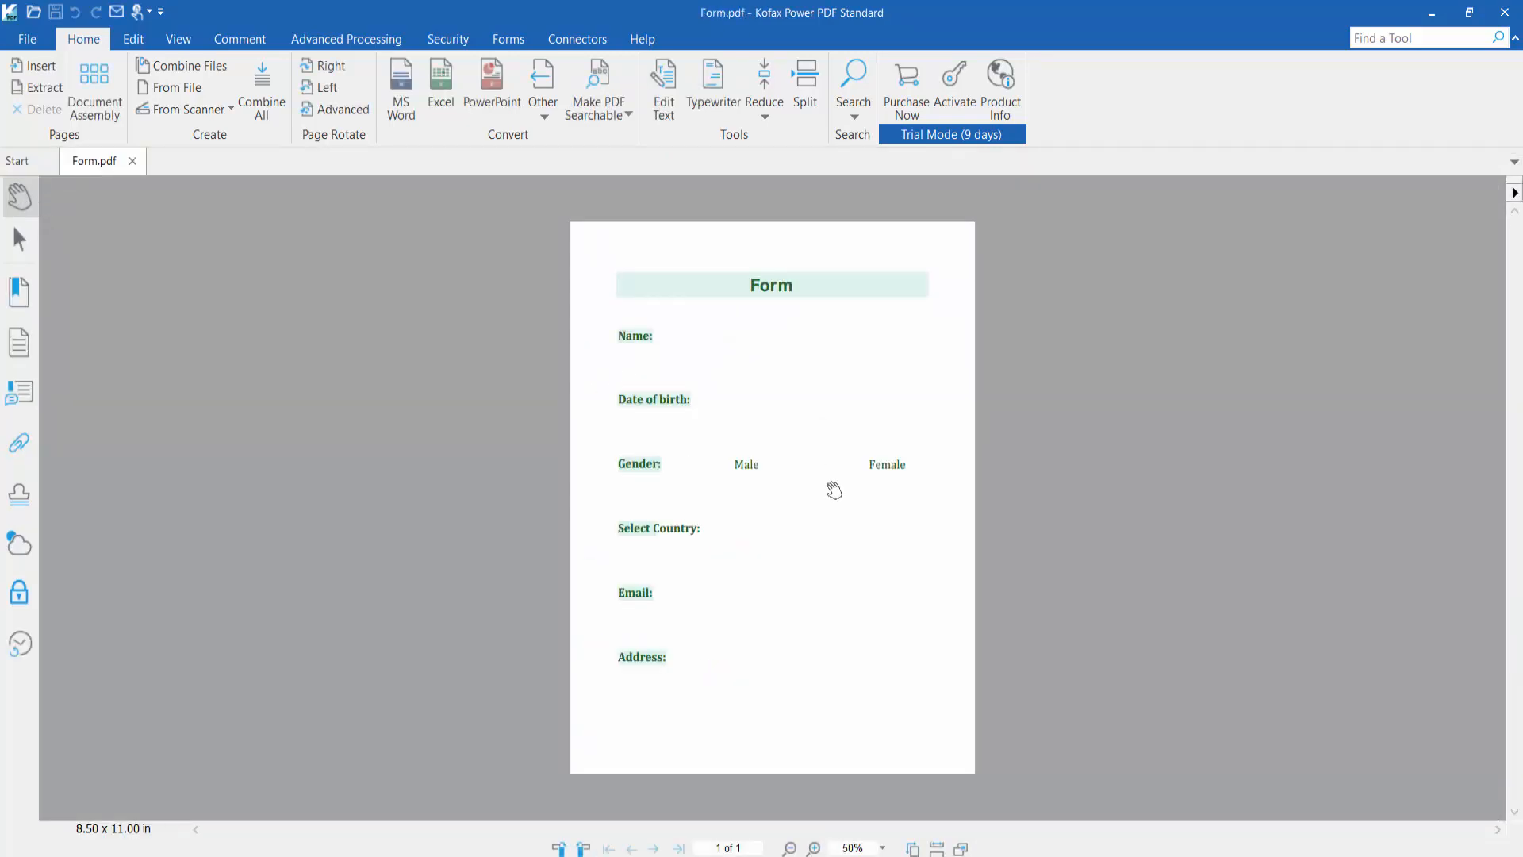
scroll(833, 491, "up", 1)
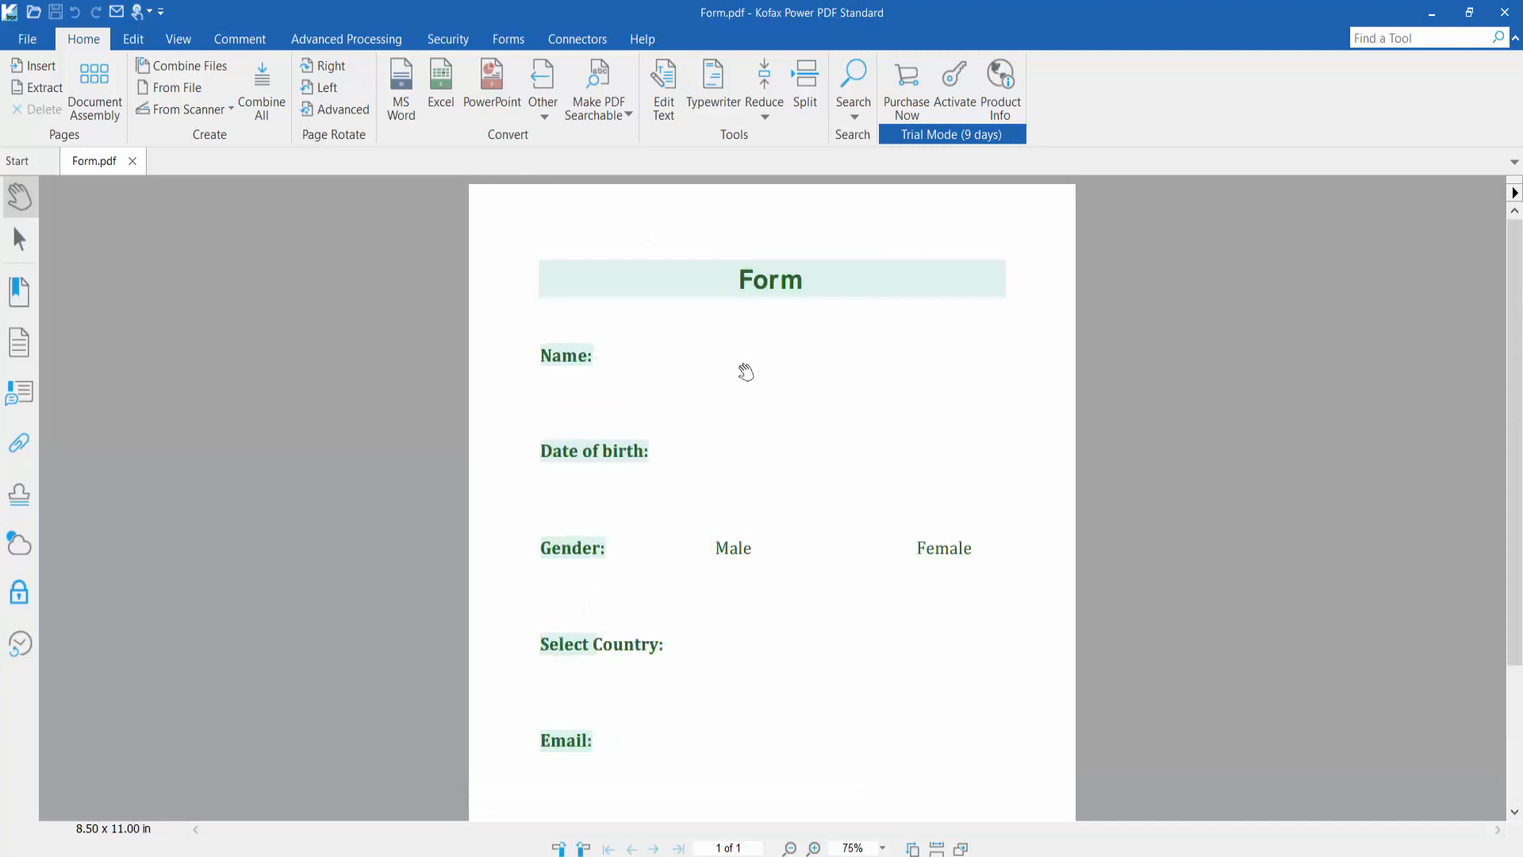
Draw a text field beside the Name label, creating the Text18 field
left_click(505, 42)
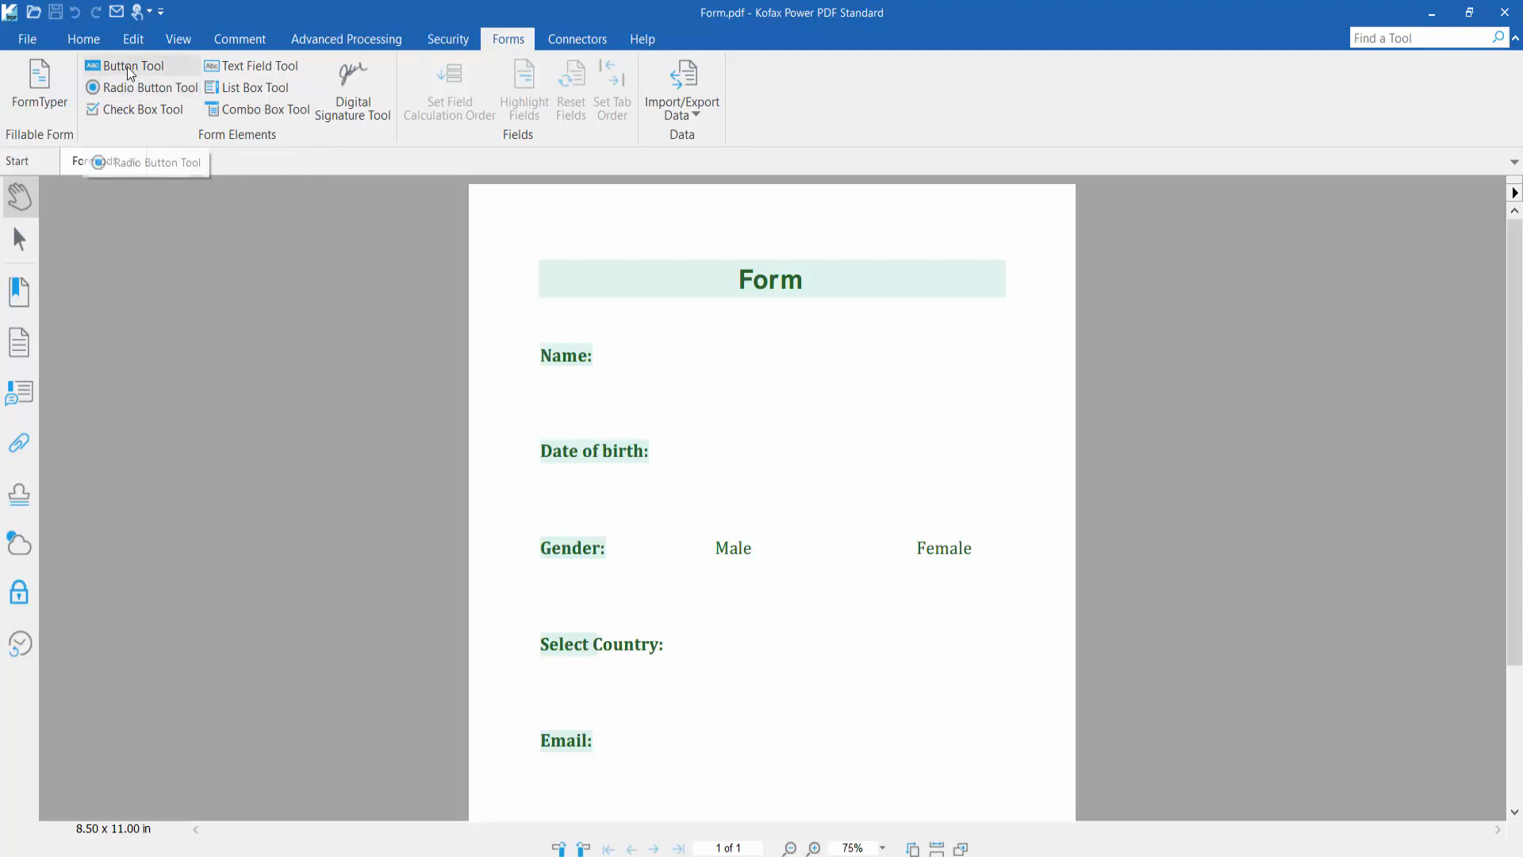
left_click(248, 68)
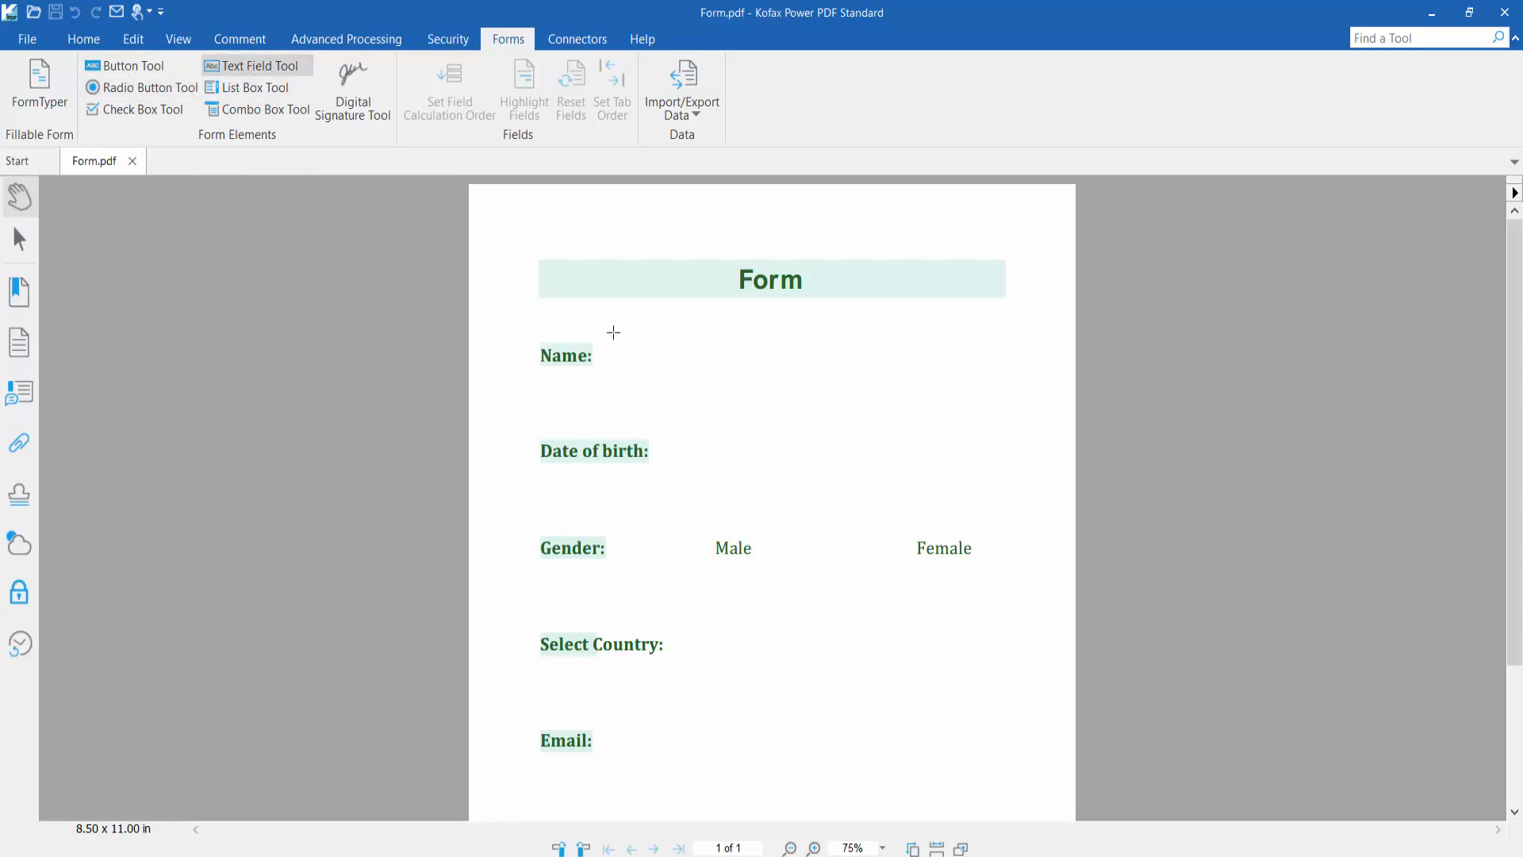
left_click_drag(613, 331, 941, 376)
left_click(410, 578)
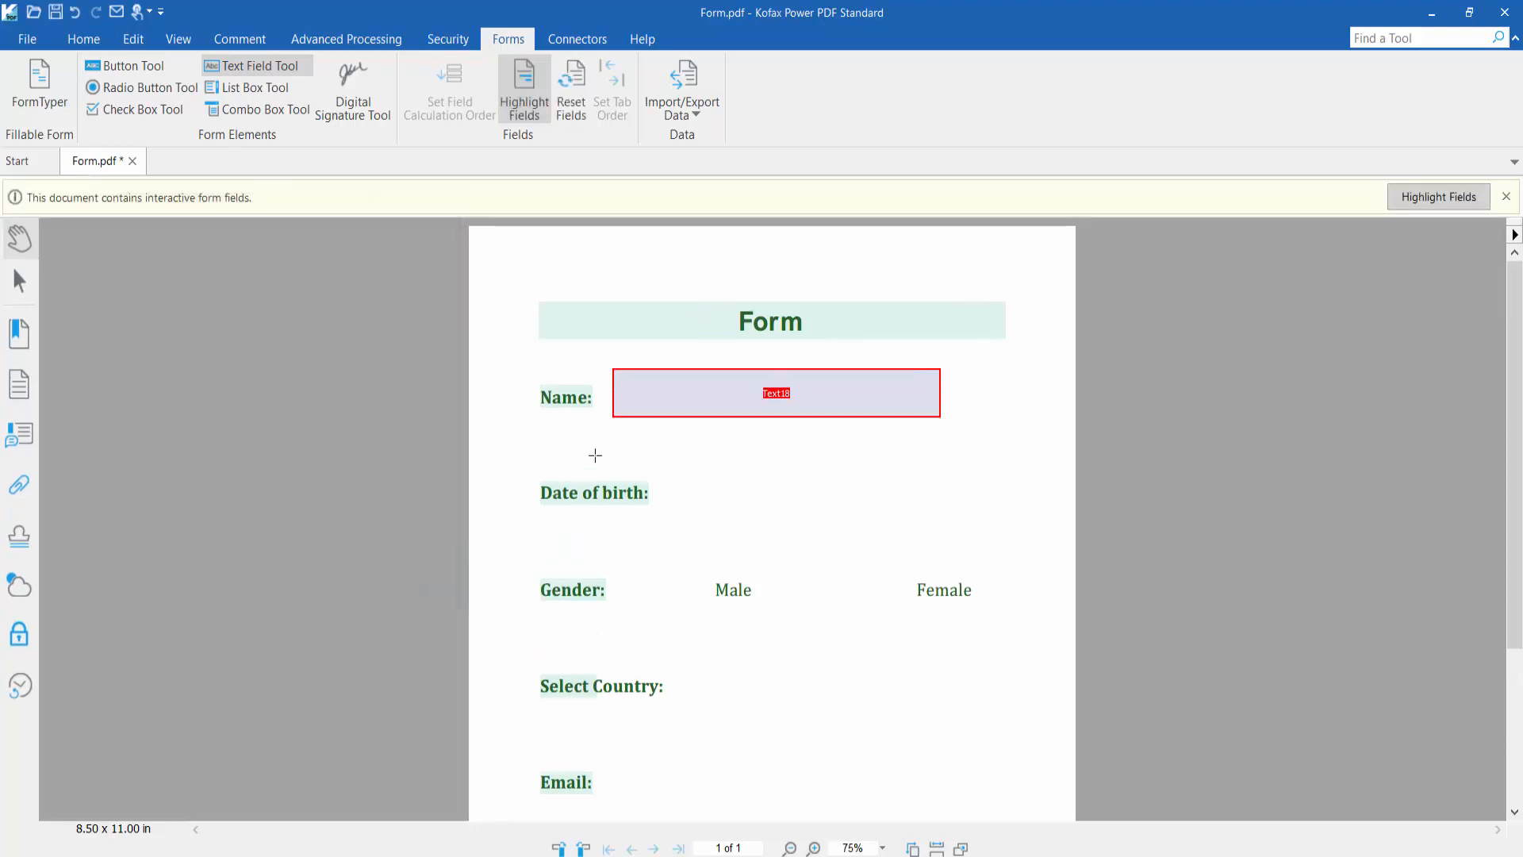
right_click(659, 404)
Give Text18 a solid green border of Medium thickness and a white fill
left_click(707, 613)
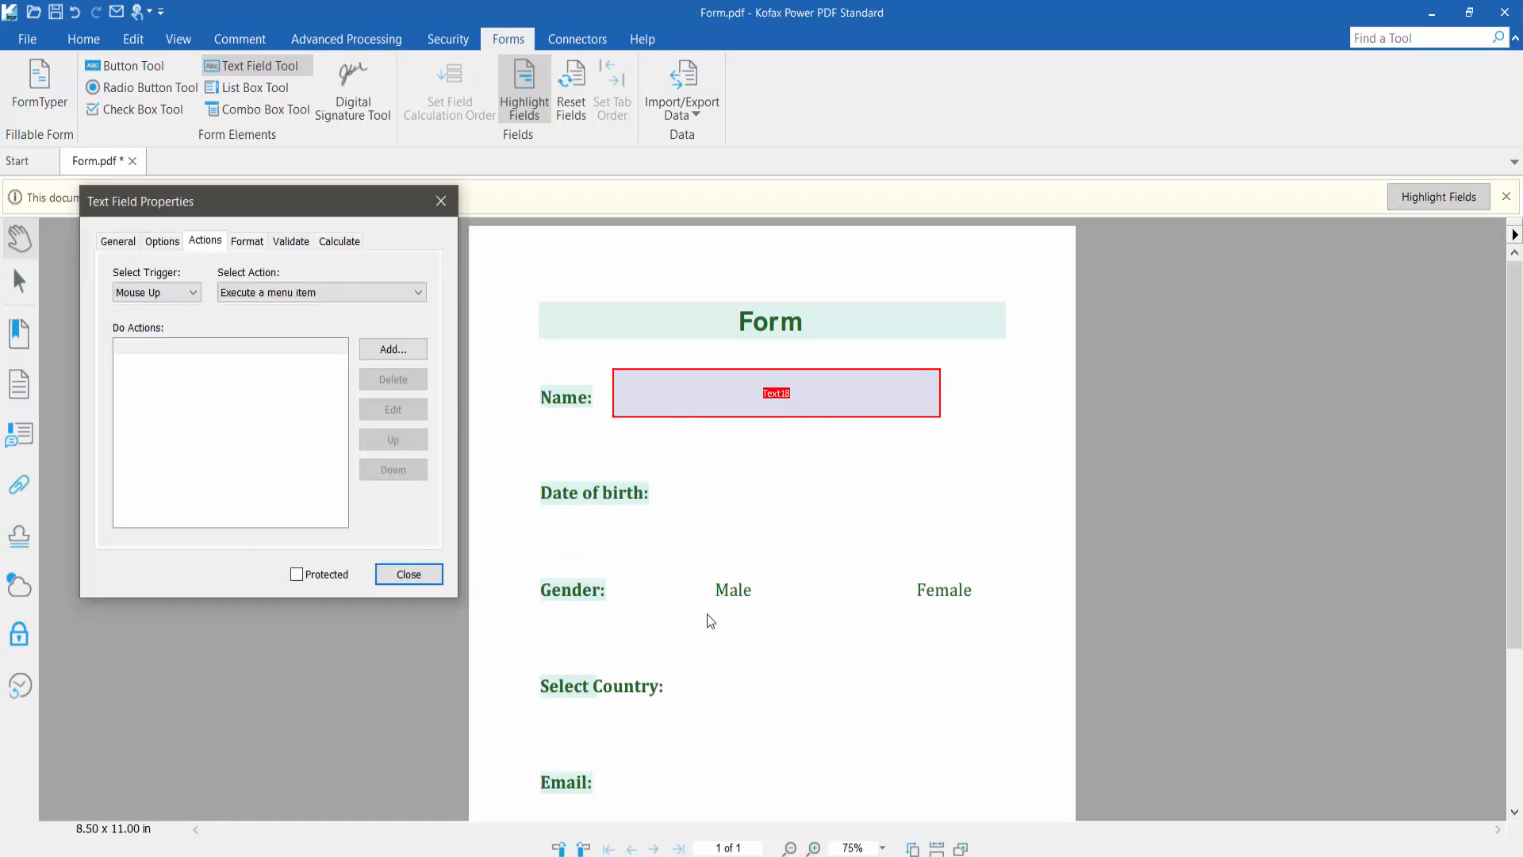
left_click(118, 240)
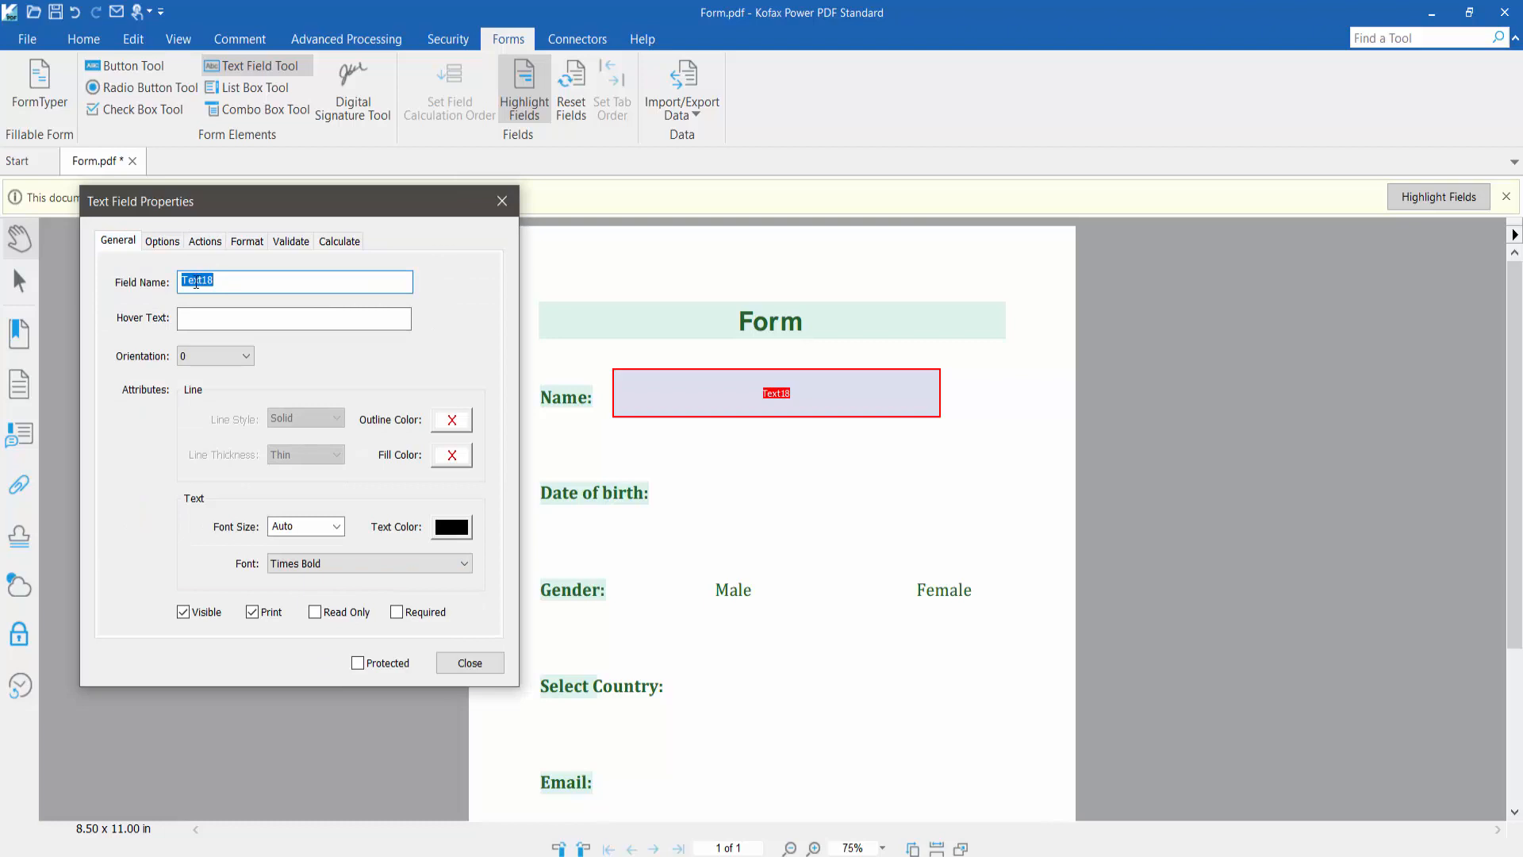
left_click(454, 423)
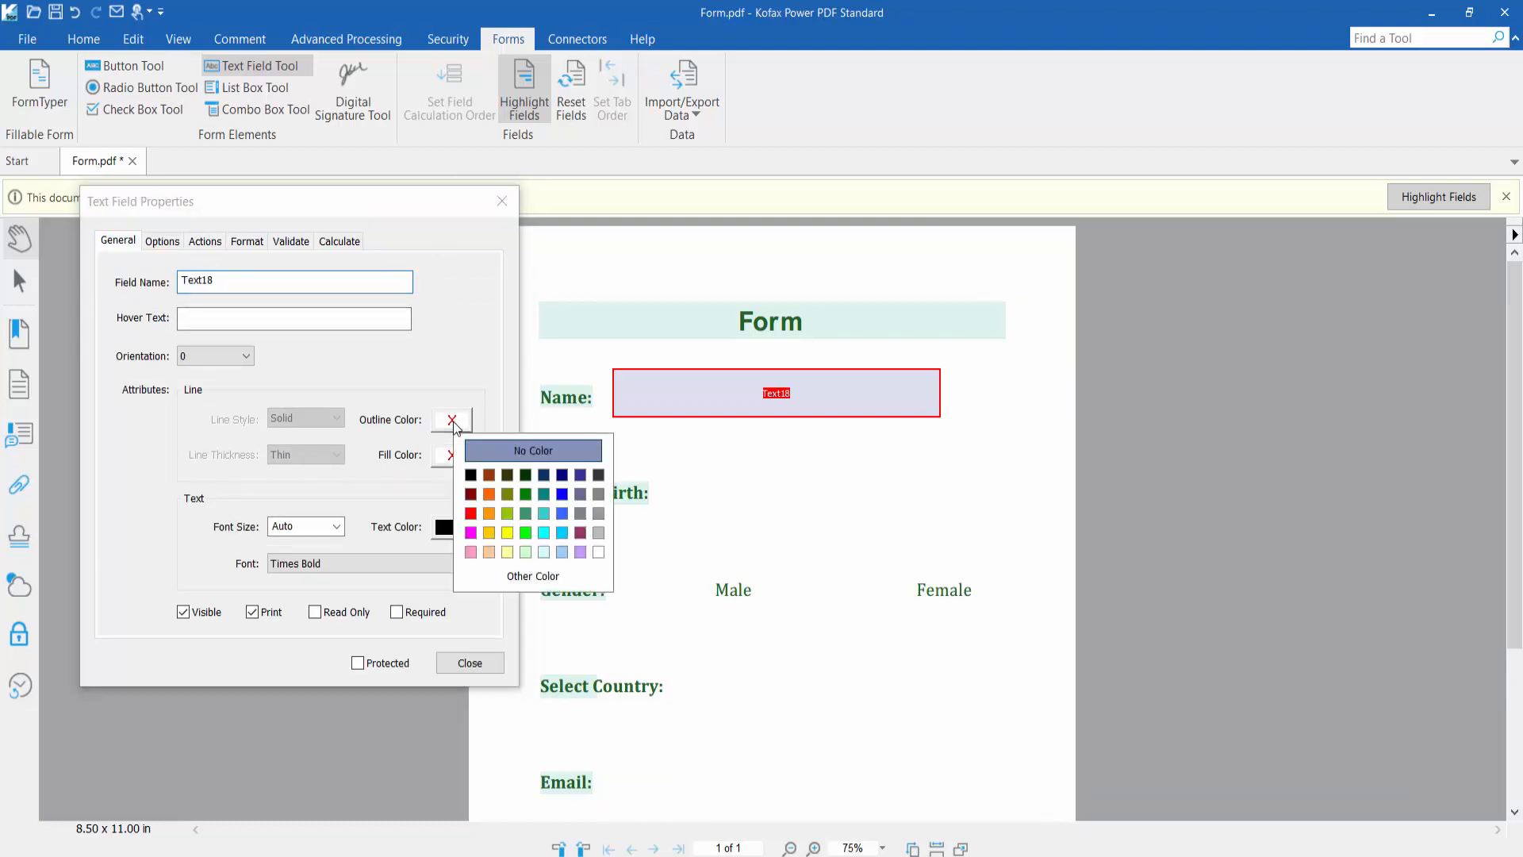
left_click(531, 516)
left_click(330, 422)
left_click(330, 422)
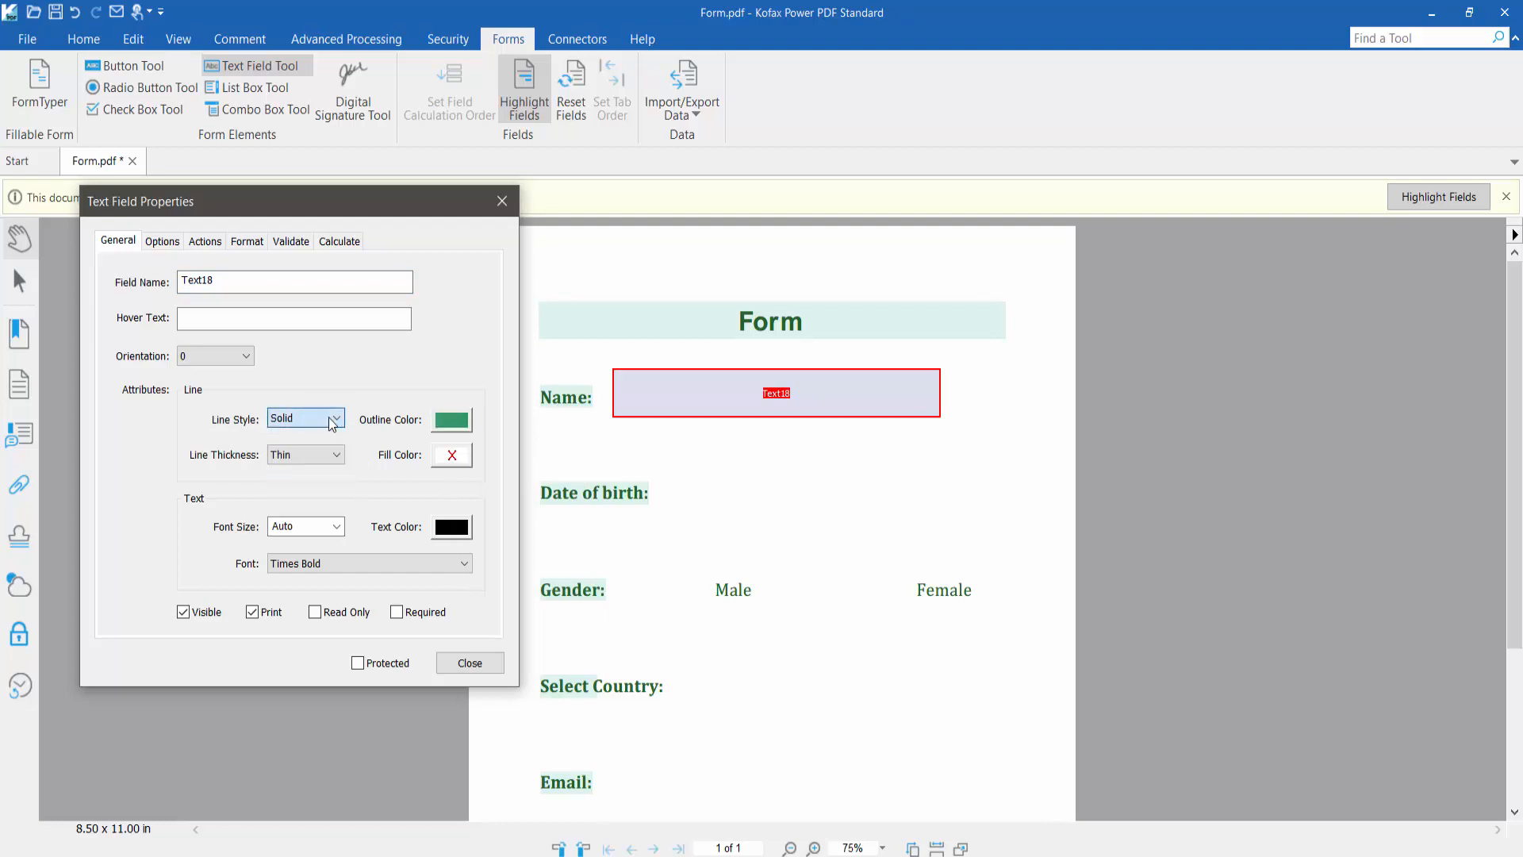
left_click(337, 456)
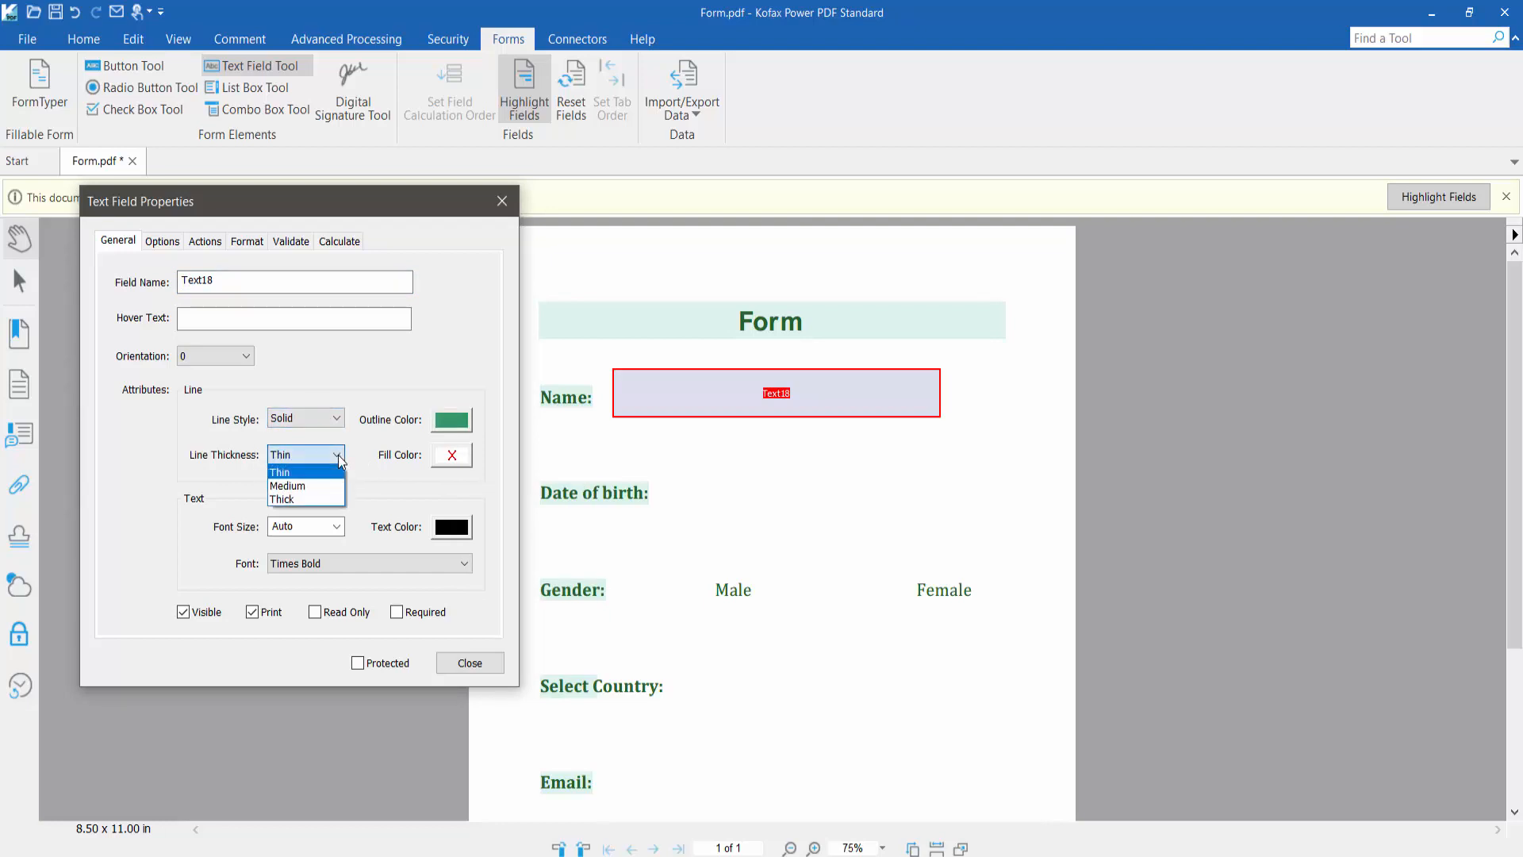
left_click(300, 483)
left_click(451, 455)
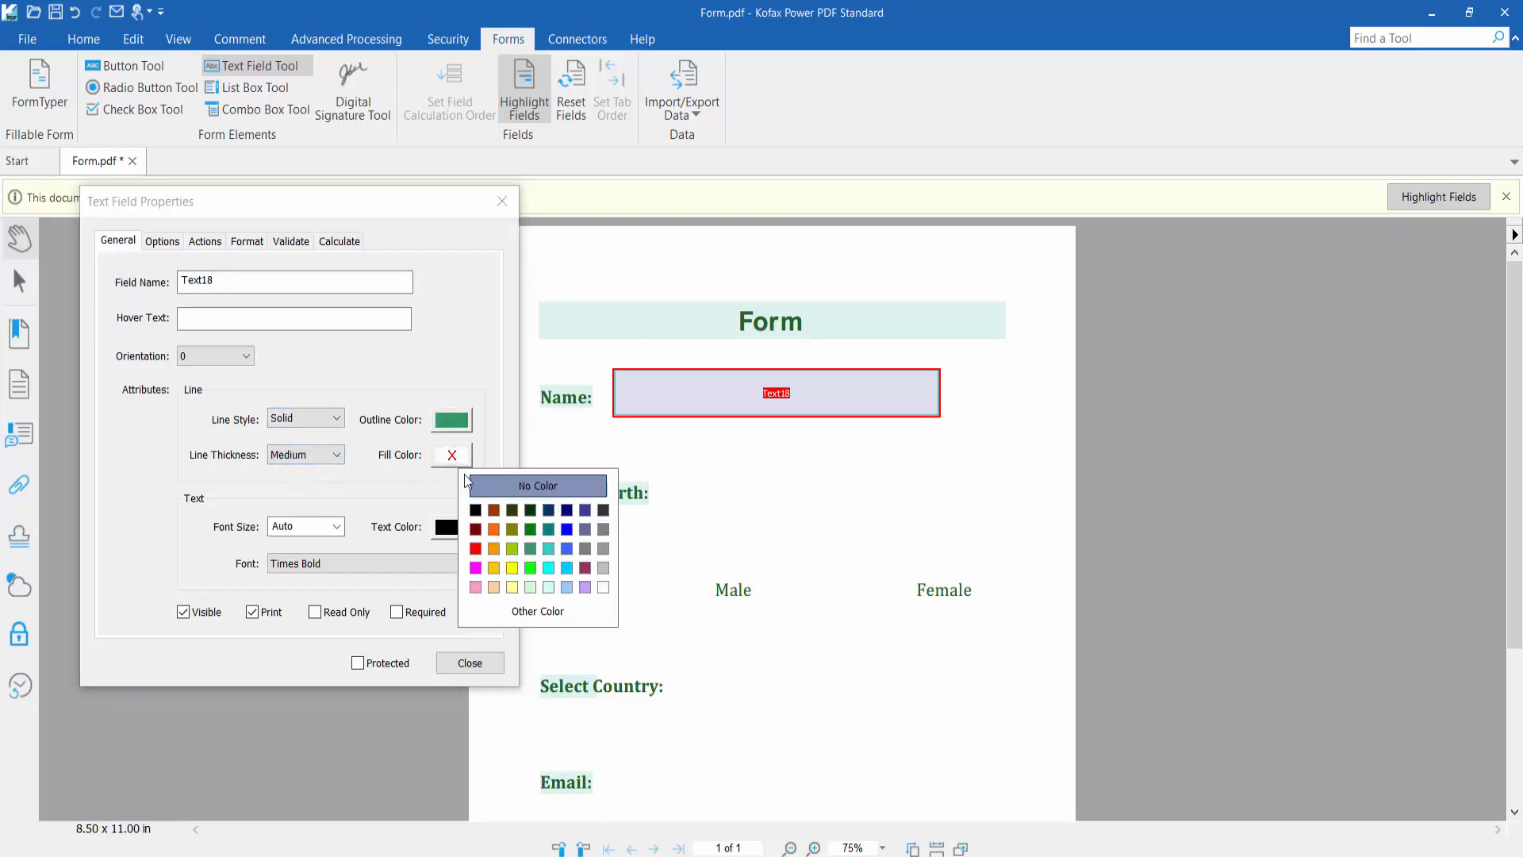
left_click(603, 587)
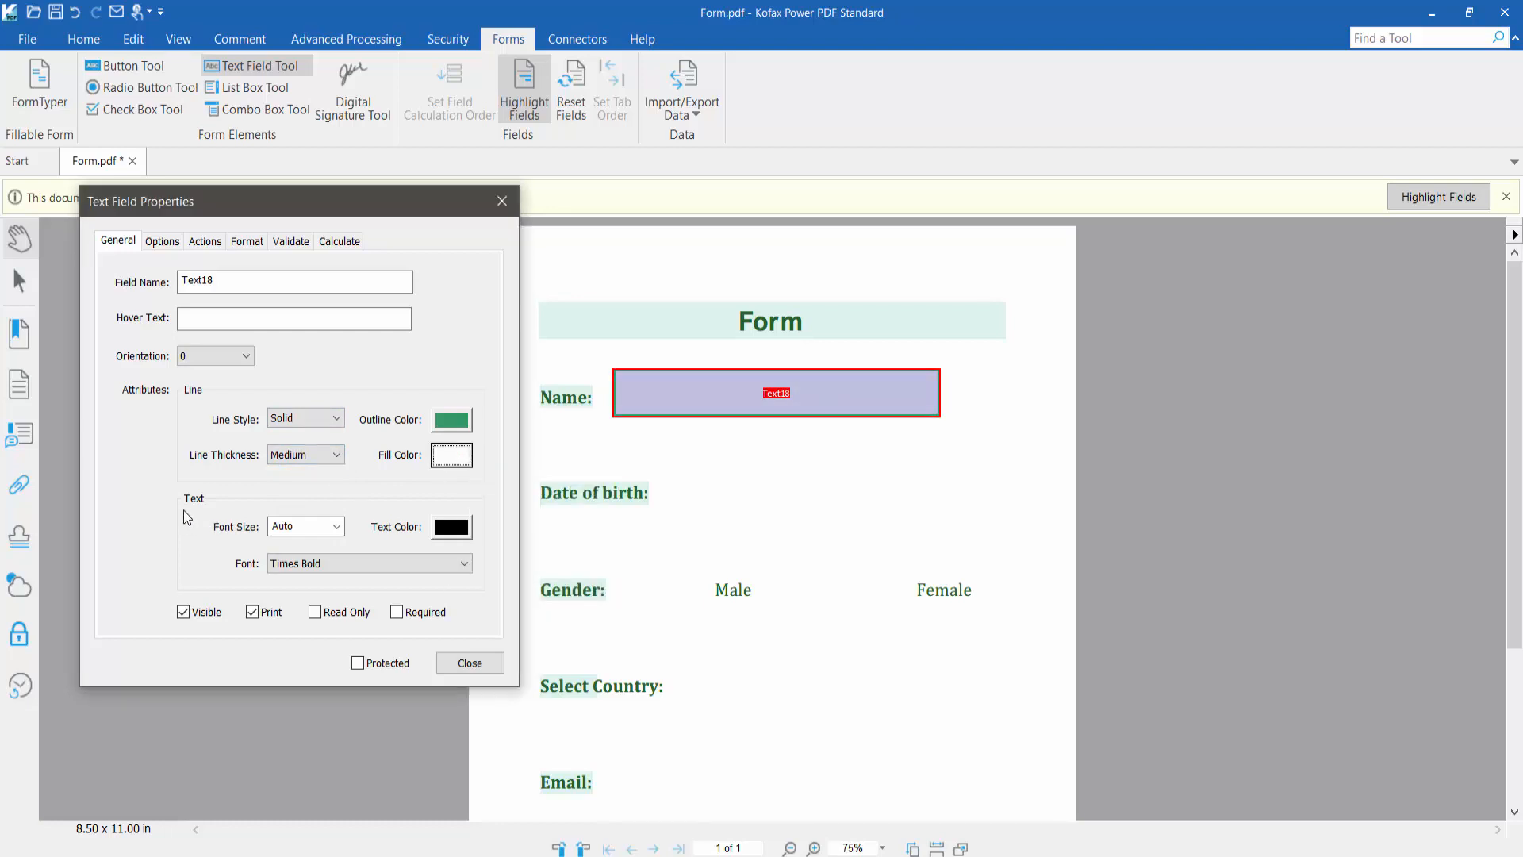
Keep Text18's font size on Auto and its text colour unchanged
left_click(337, 528)
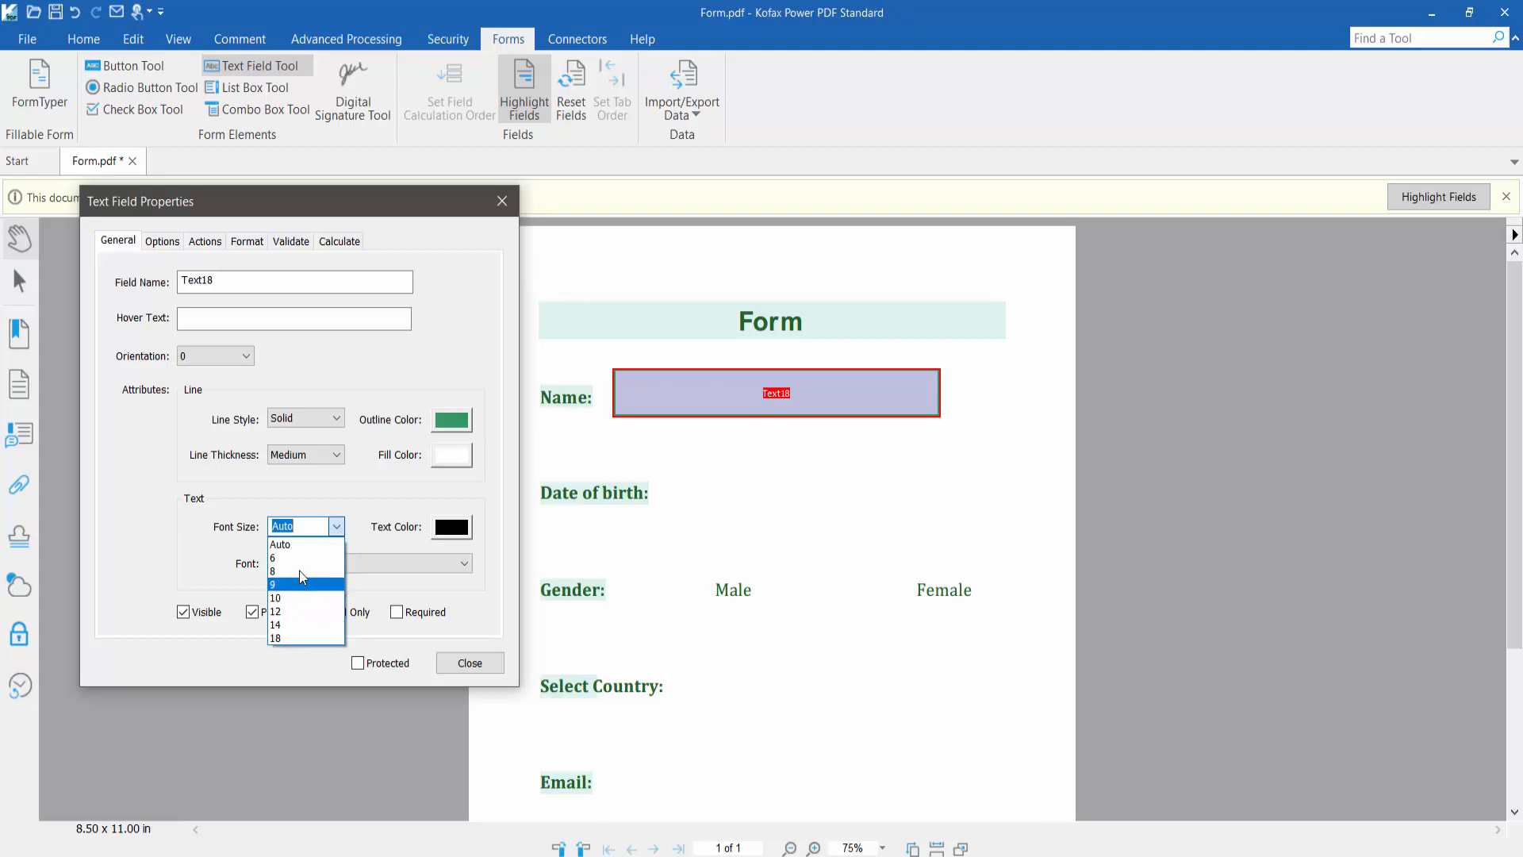
left_click(291, 545)
left_click(468, 528)
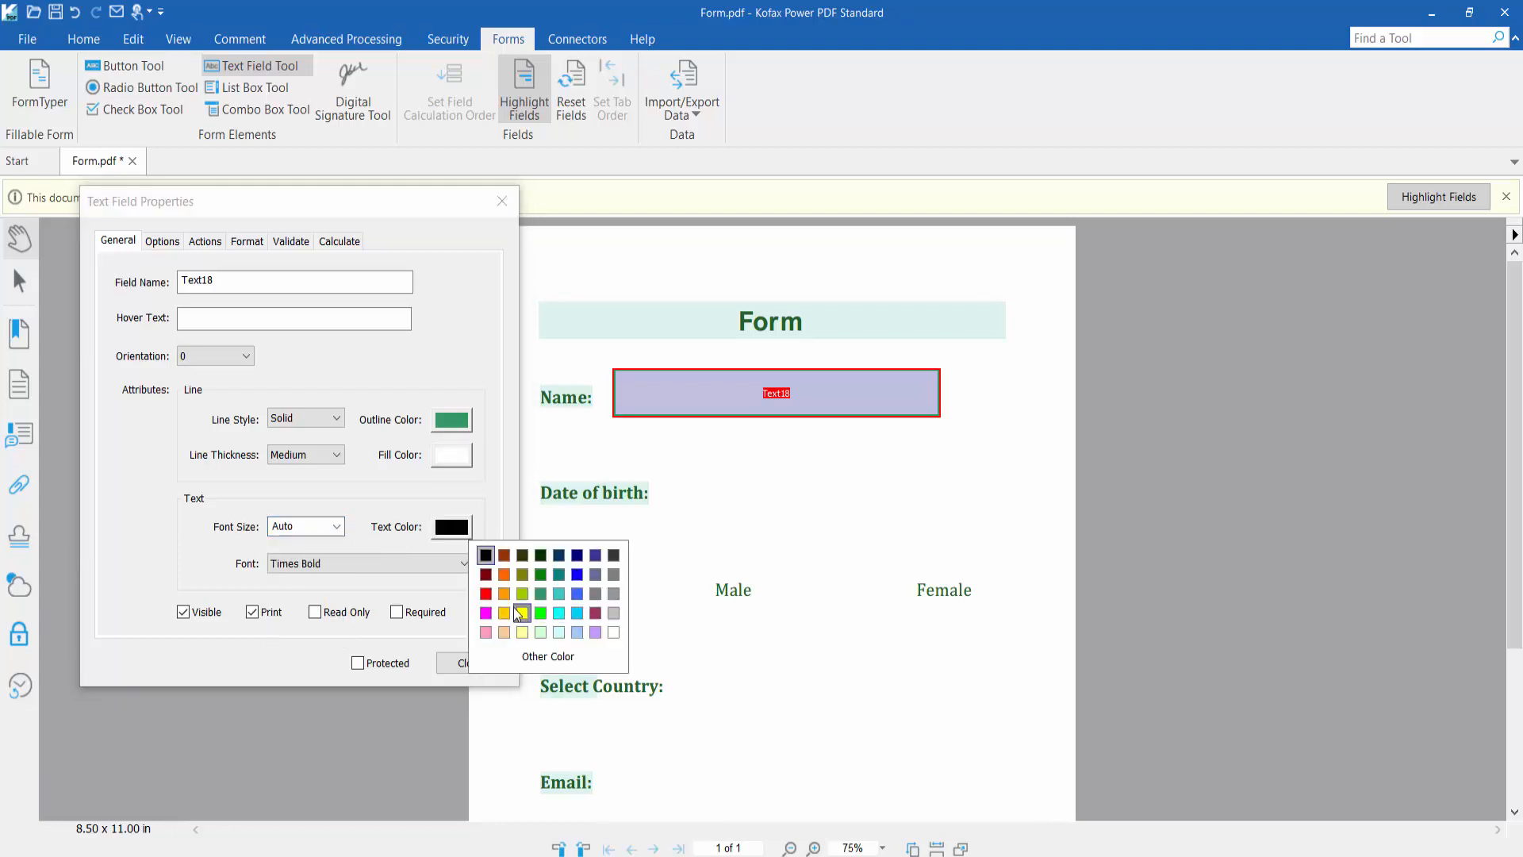
left_click(557, 655)
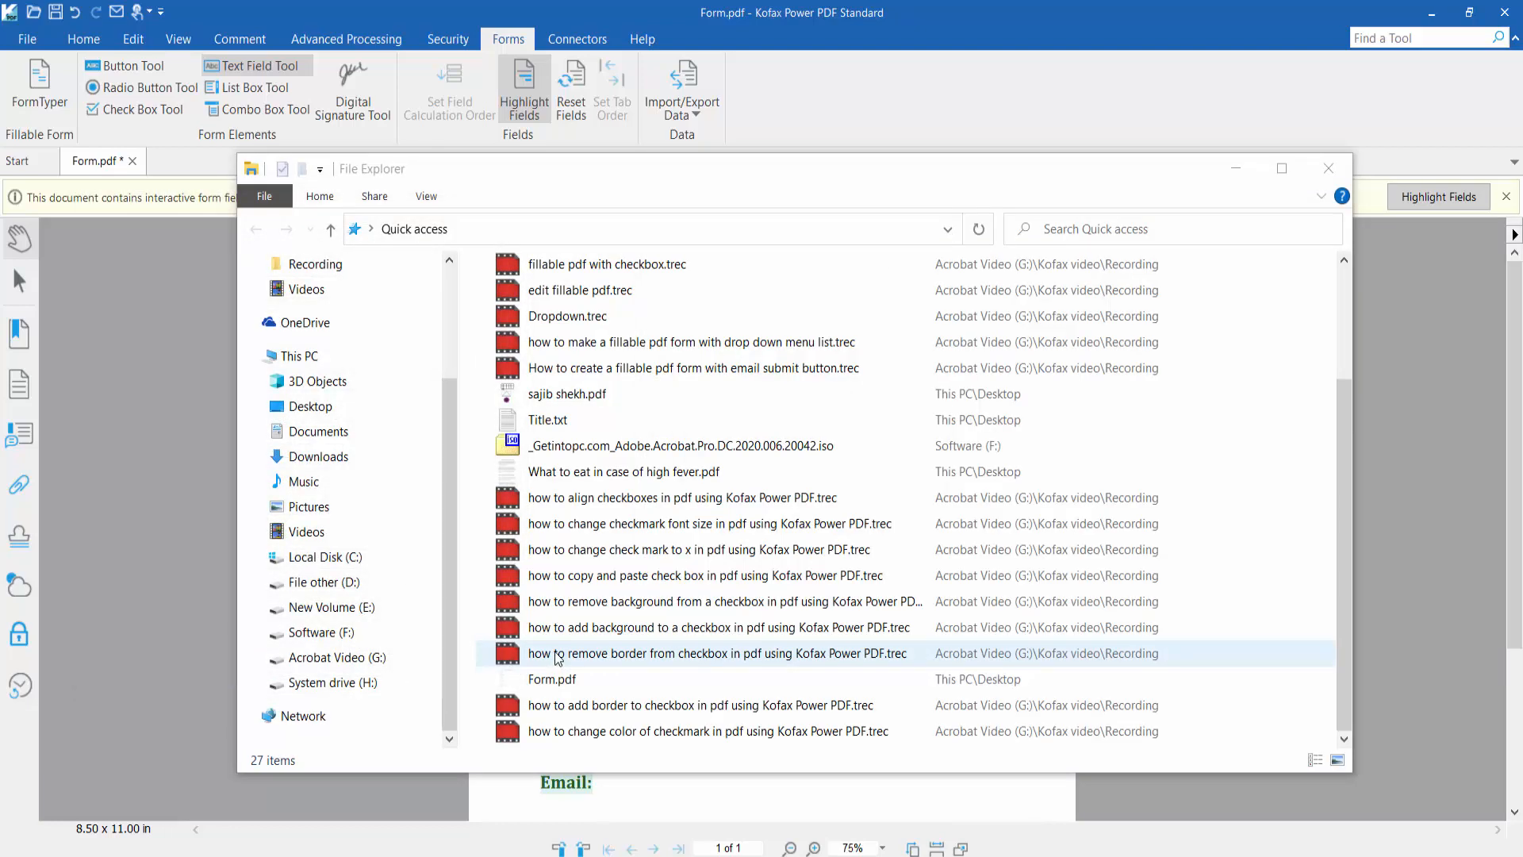
left_click(1328, 168)
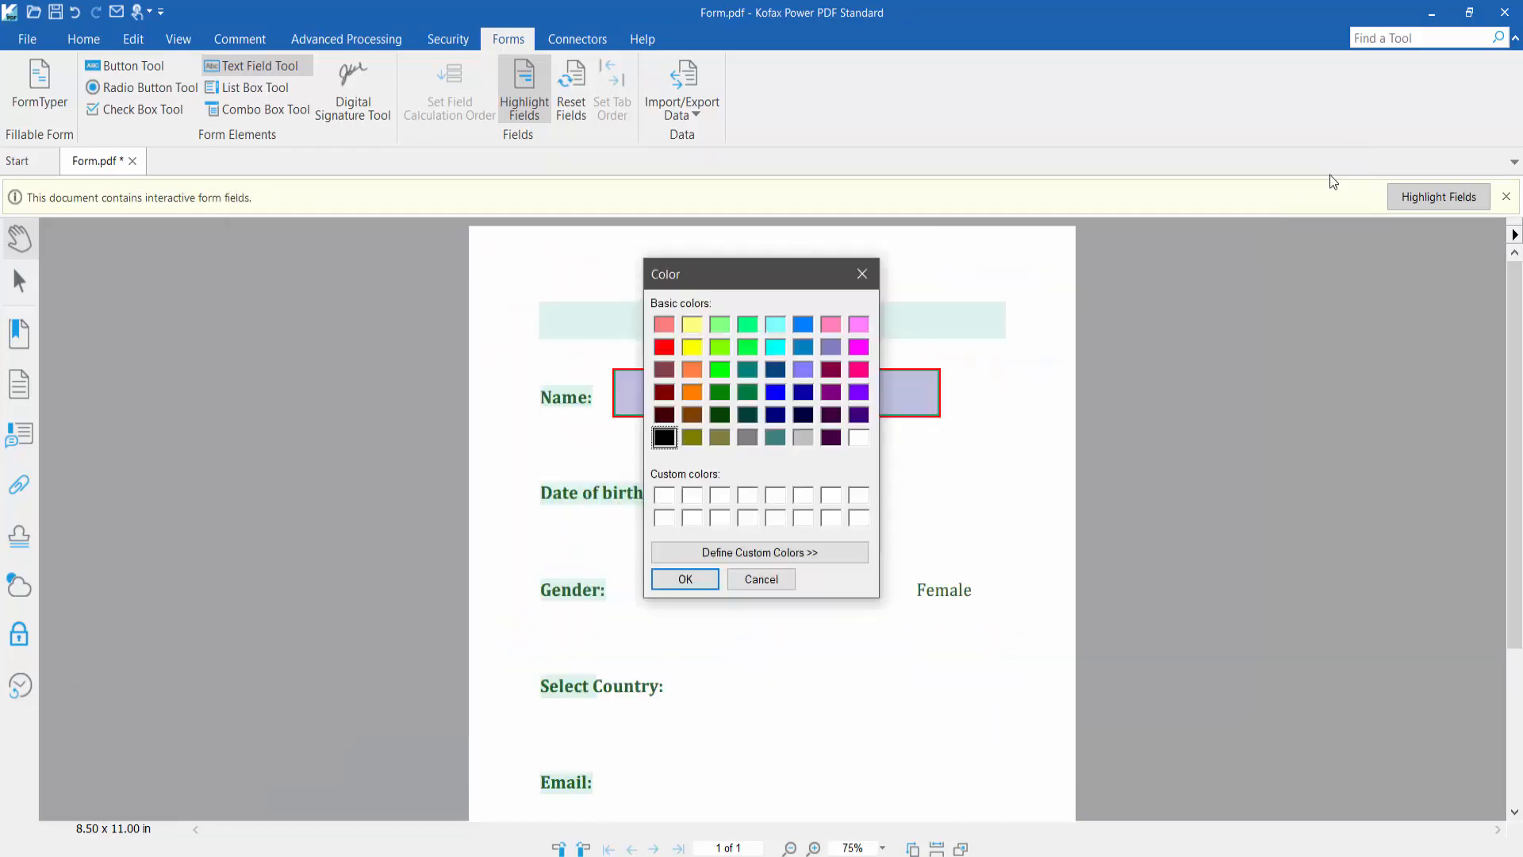
left_click(781, 557)
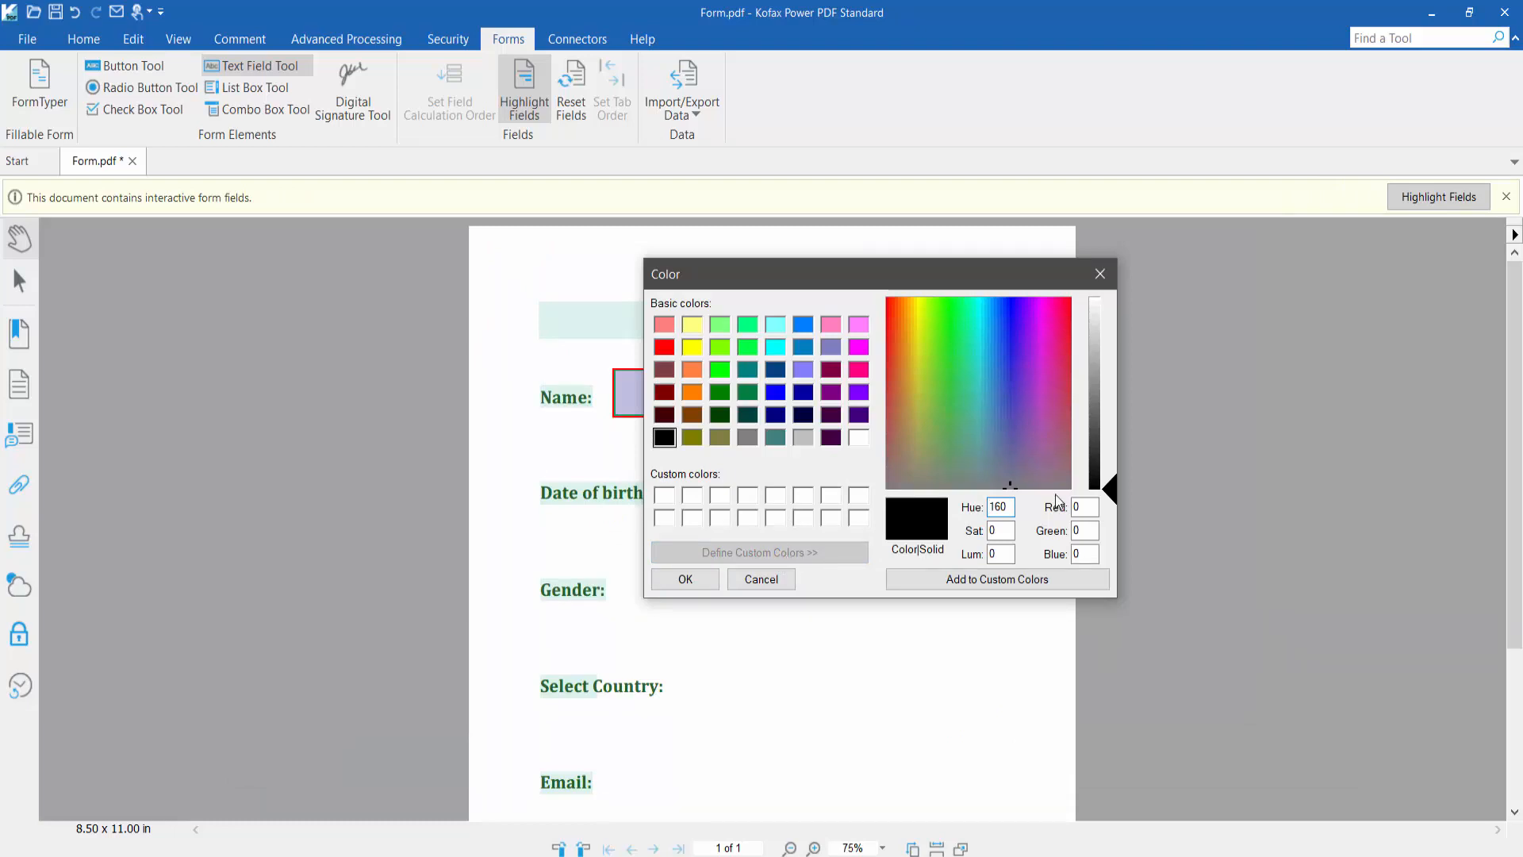
left_click(1103, 277)
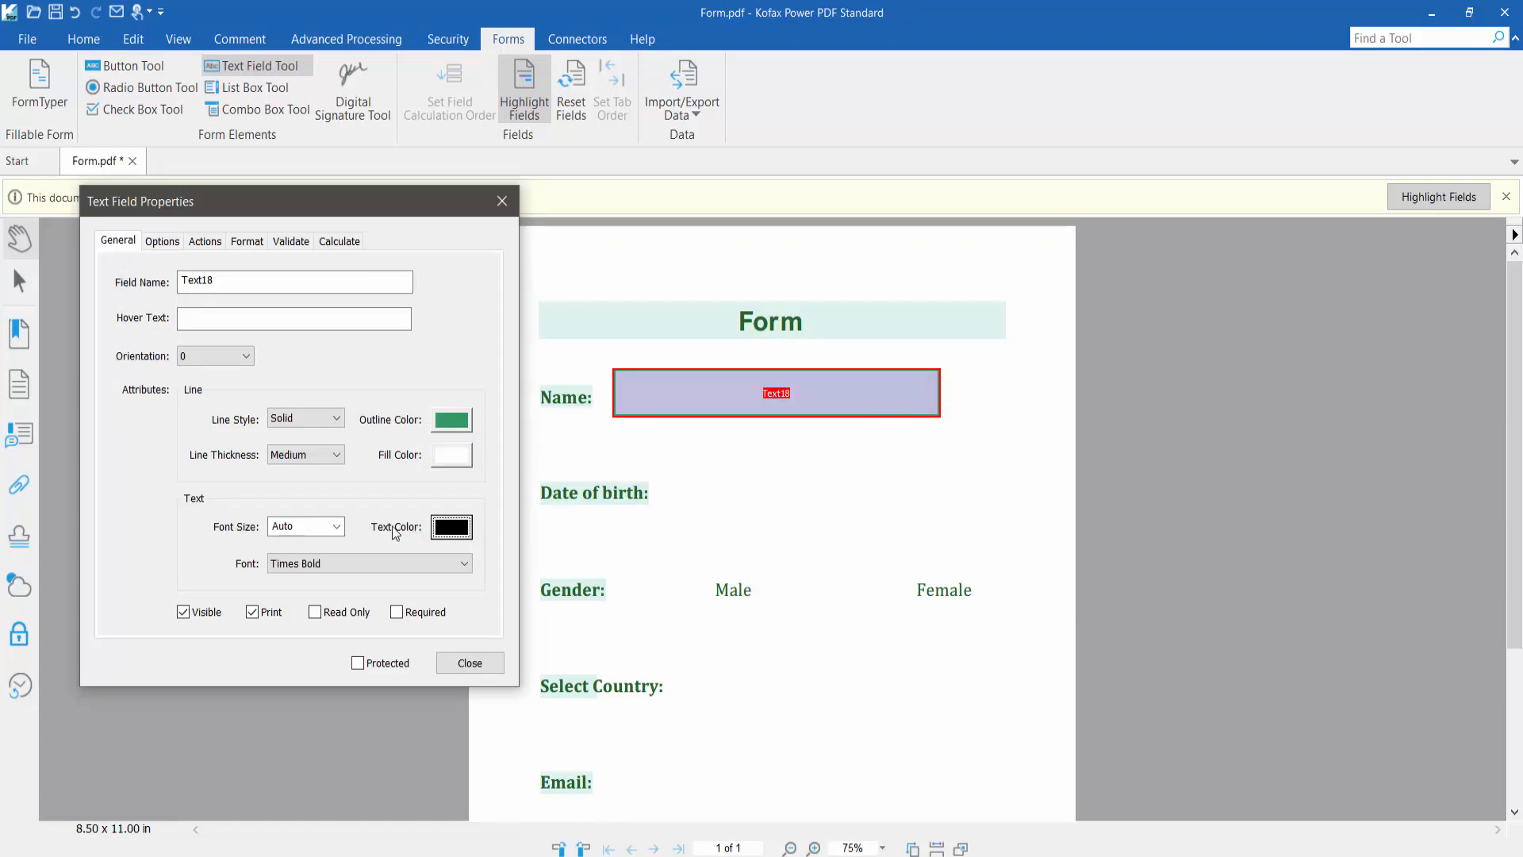
Left-align the Name field's text, keep its format as None, and close properties
left_click(157, 245)
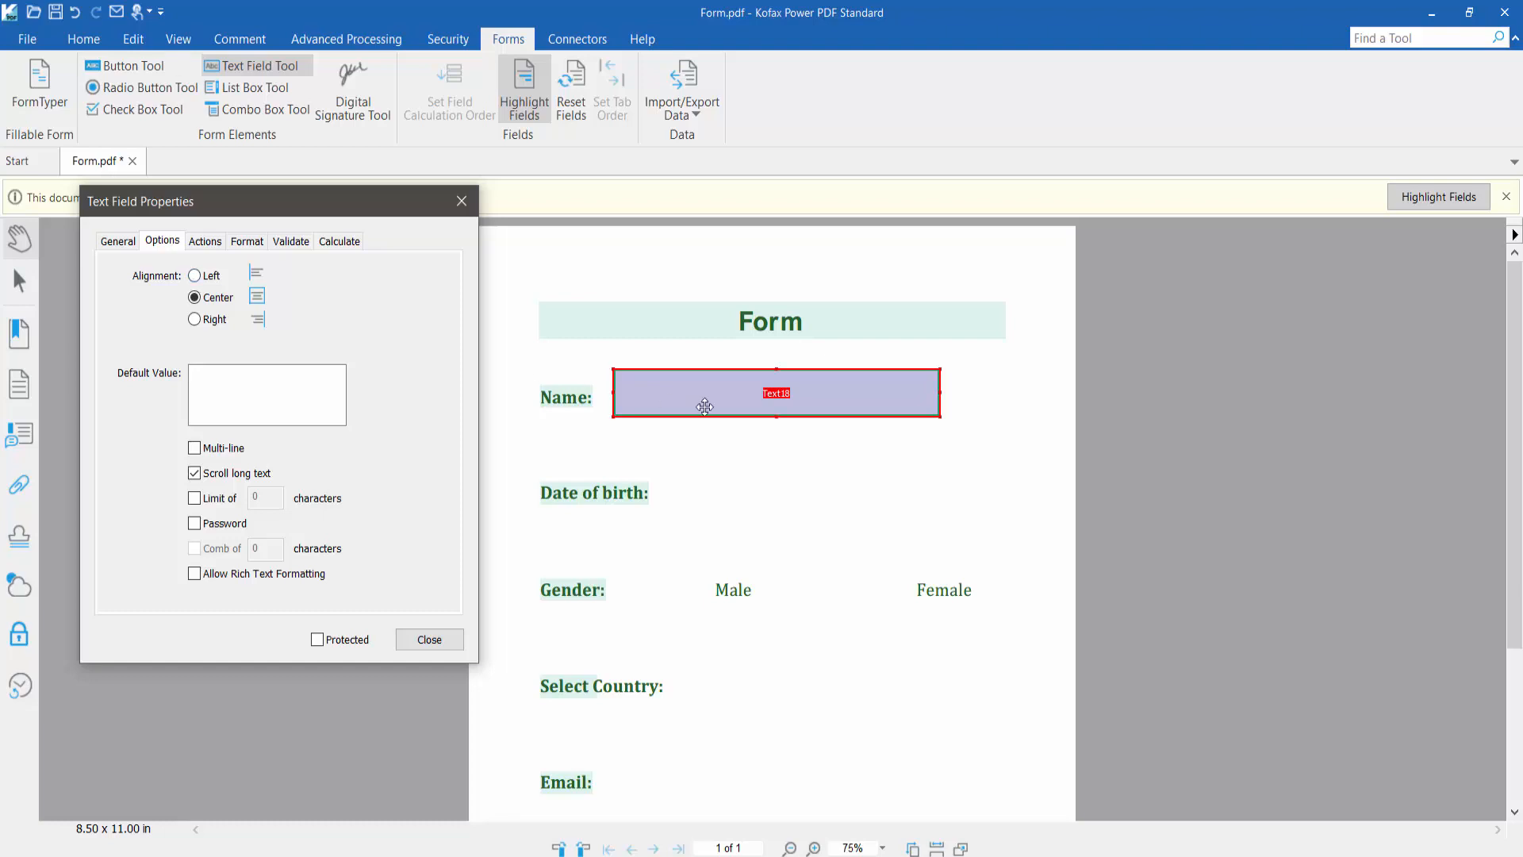
left_click(195, 276)
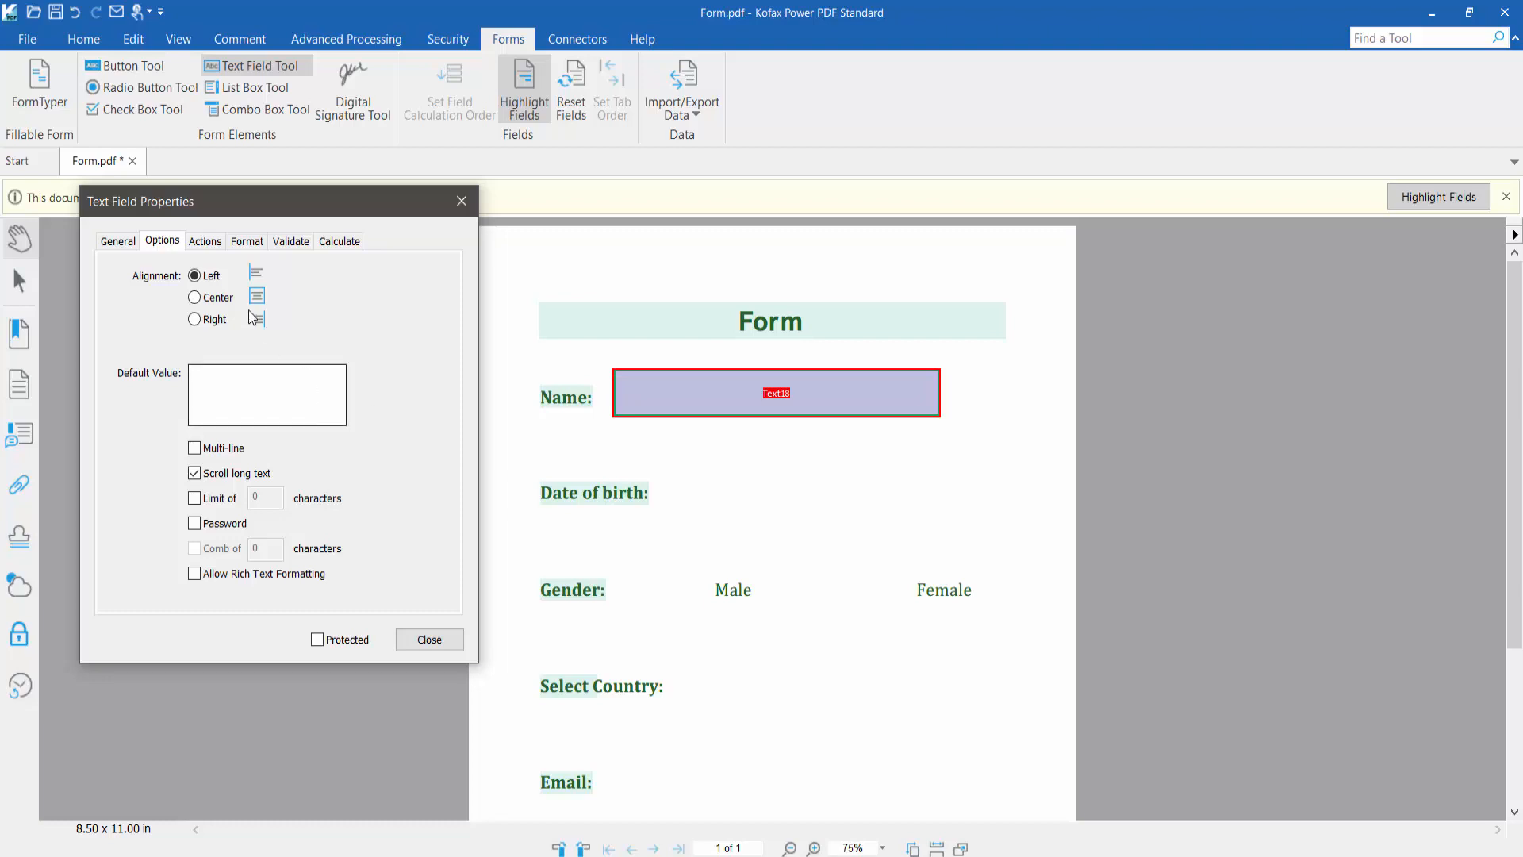
left_click(205, 241)
left_click(247, 241)
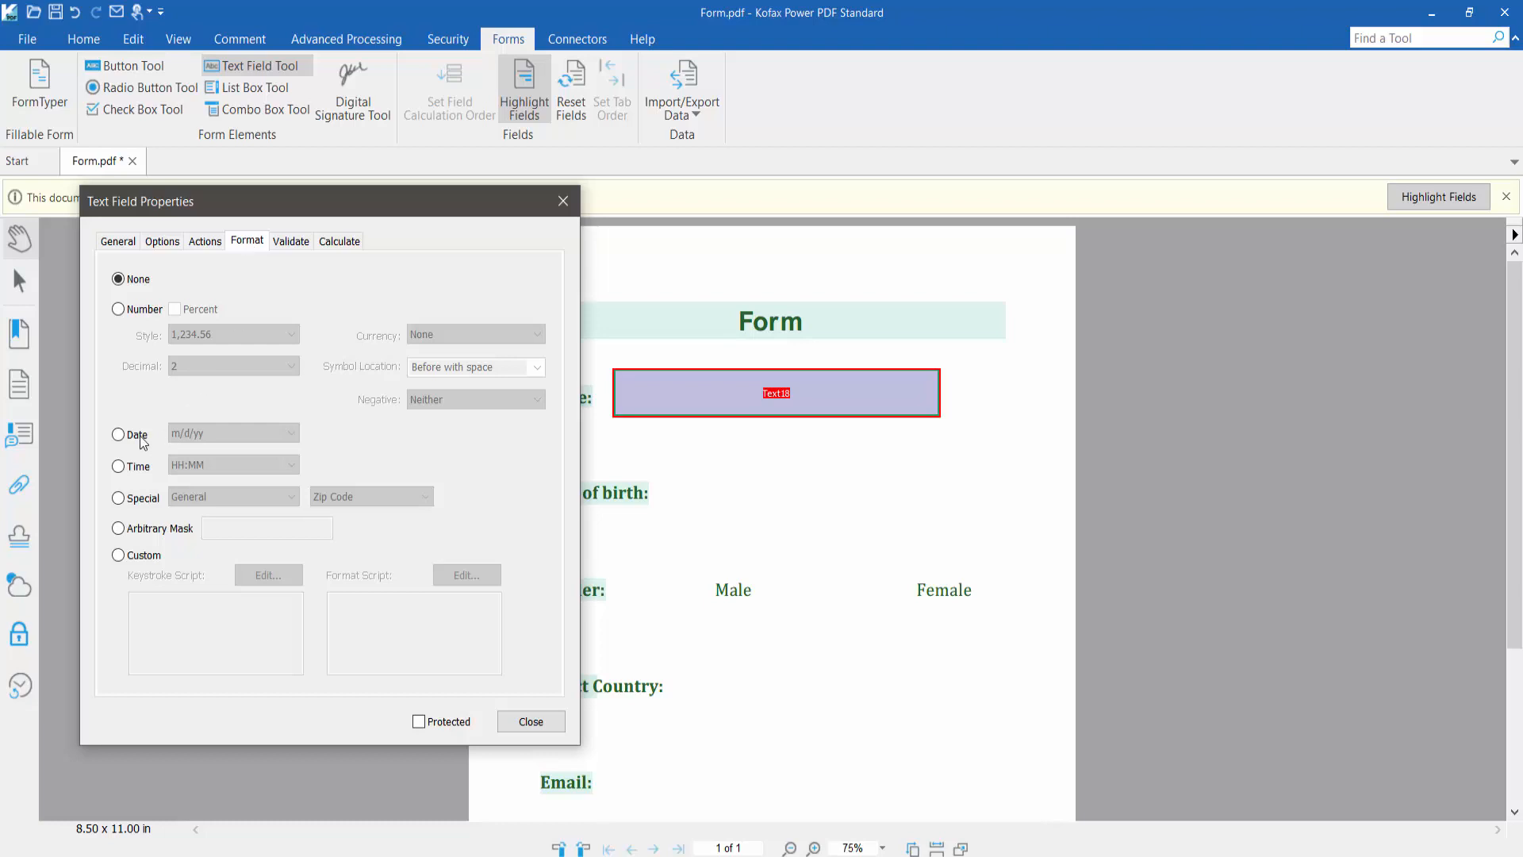
left_click(141, 436)
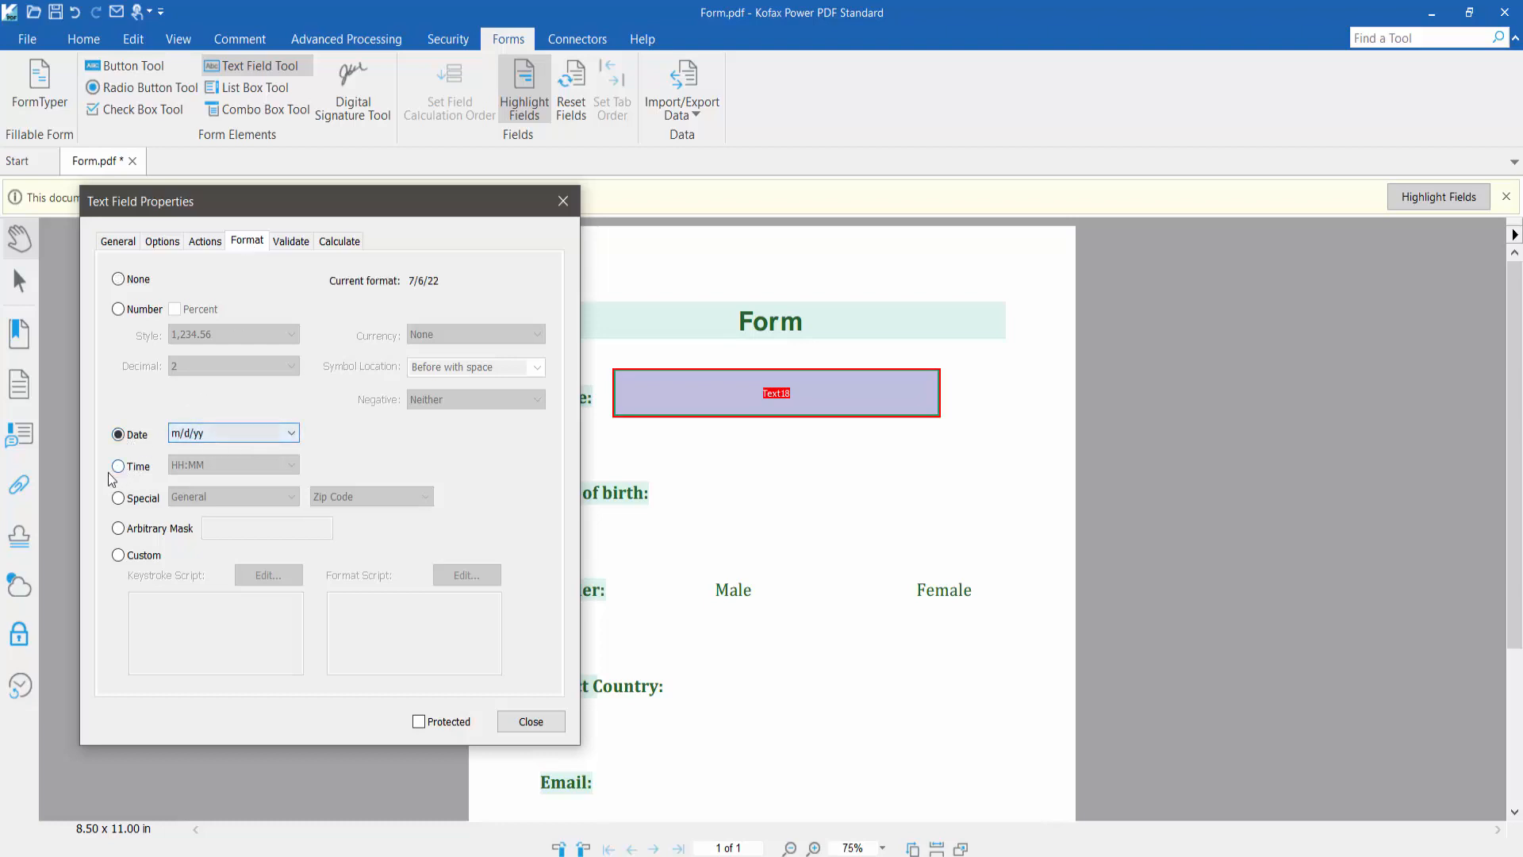
left_click(117, 467)
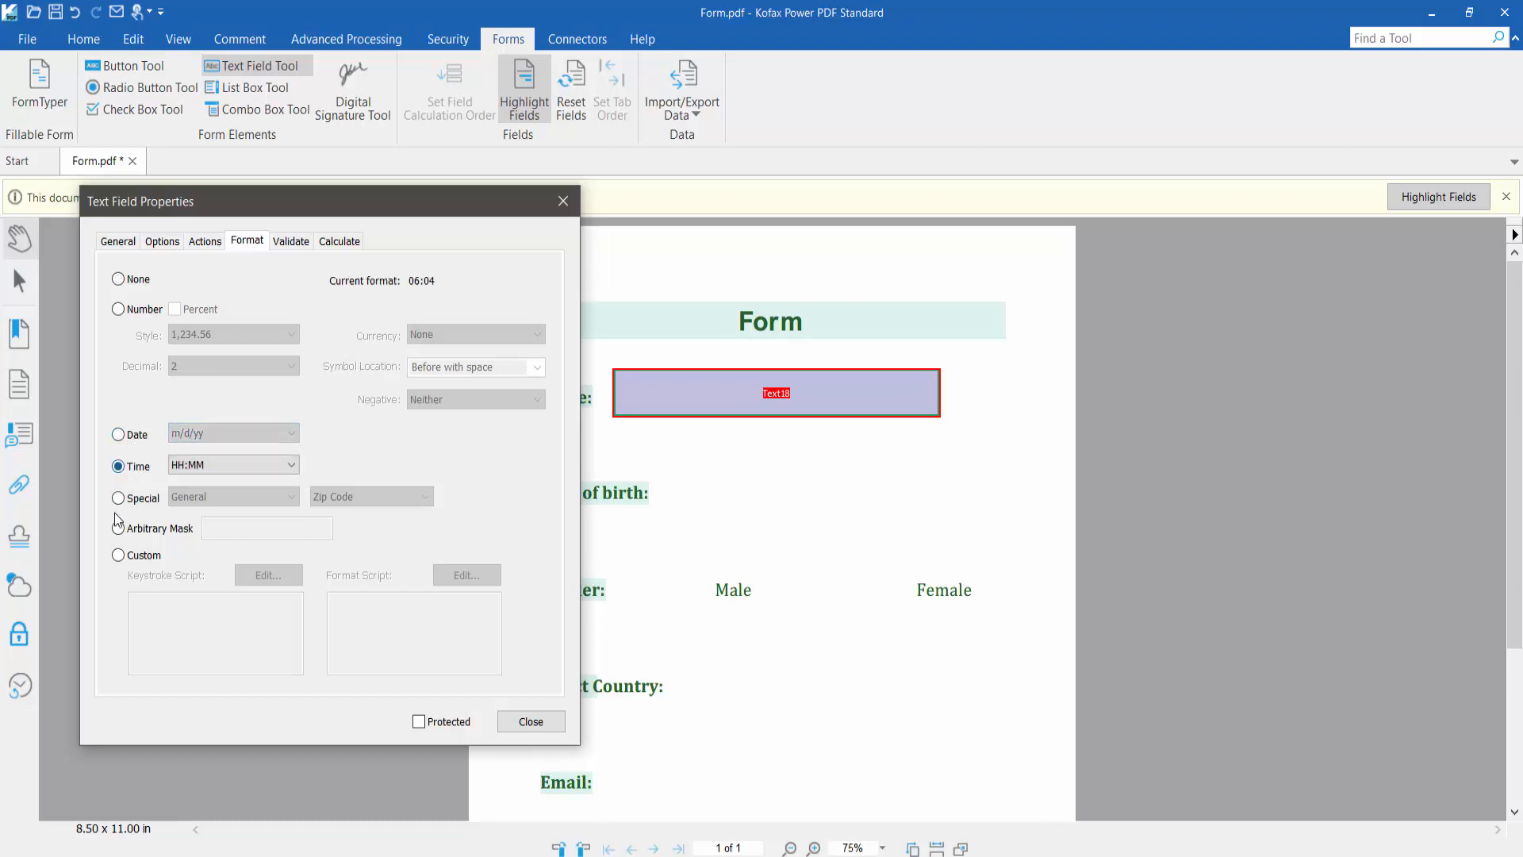
left_click(119, 309)
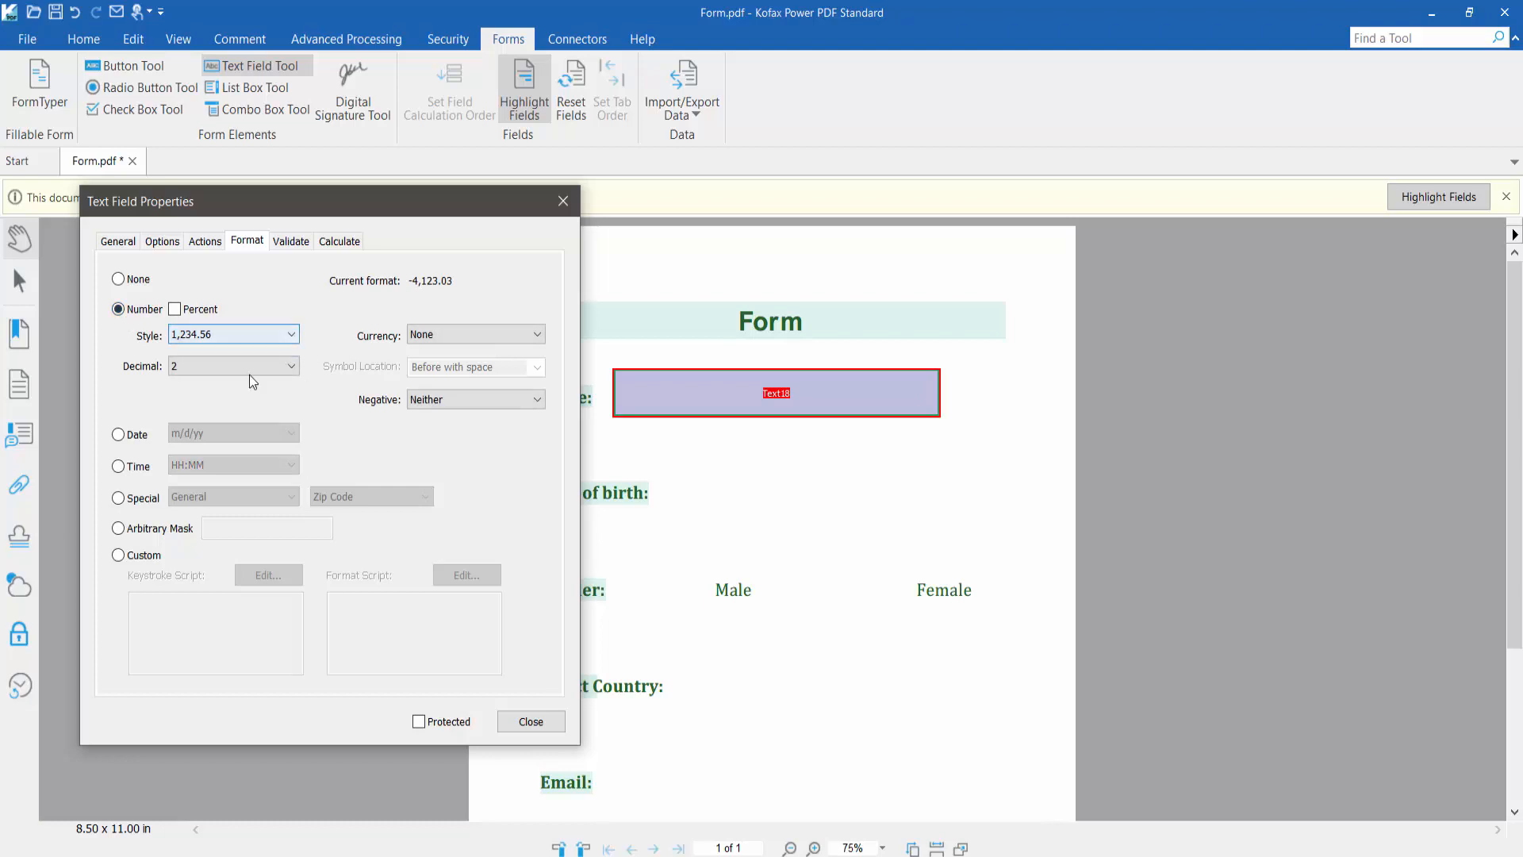
left_click(120, 282)
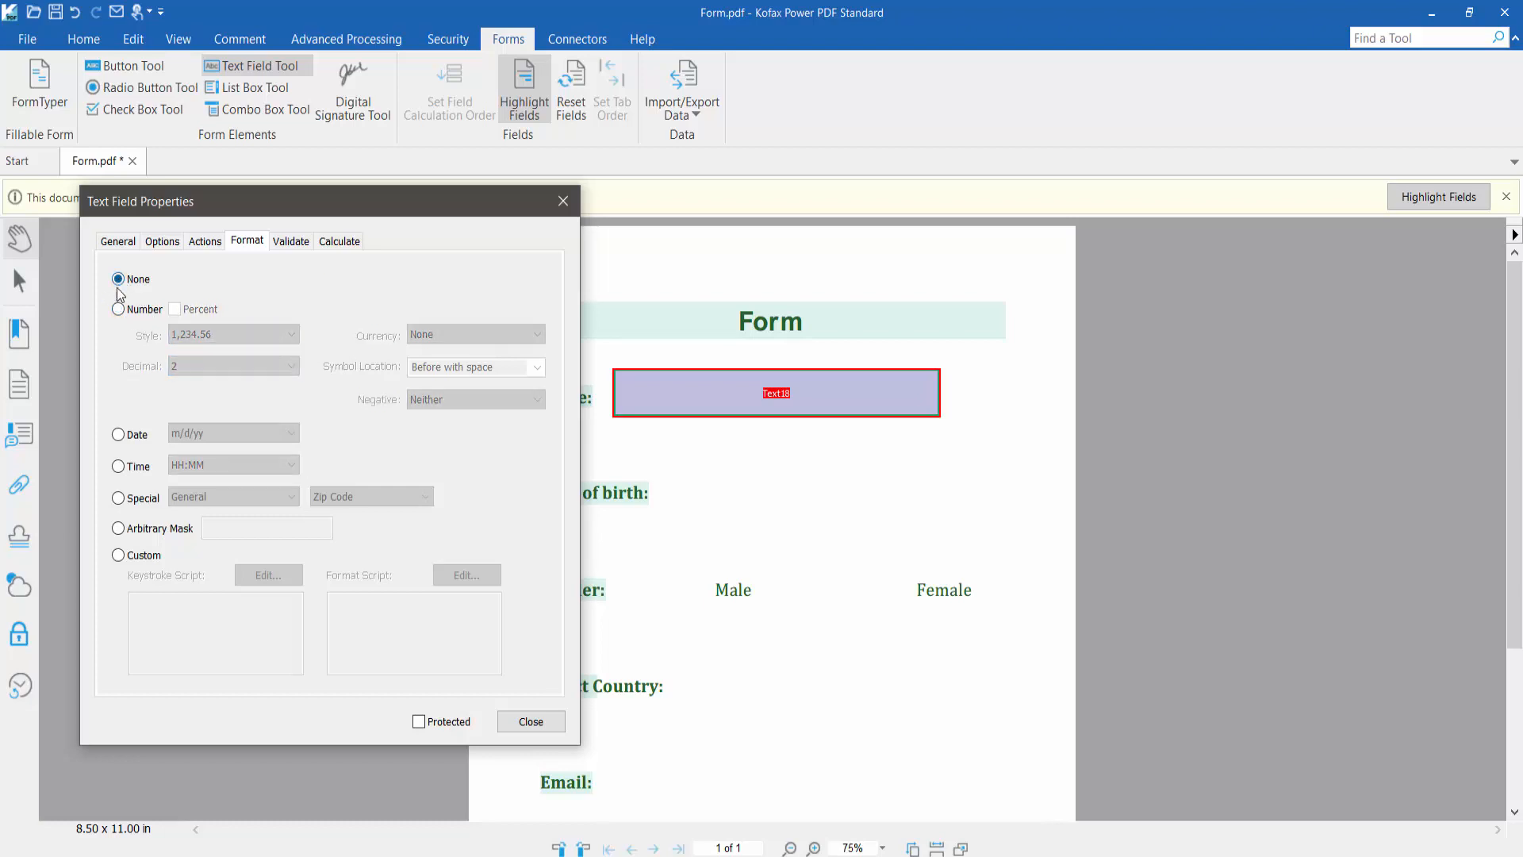
left_click(530, 721)
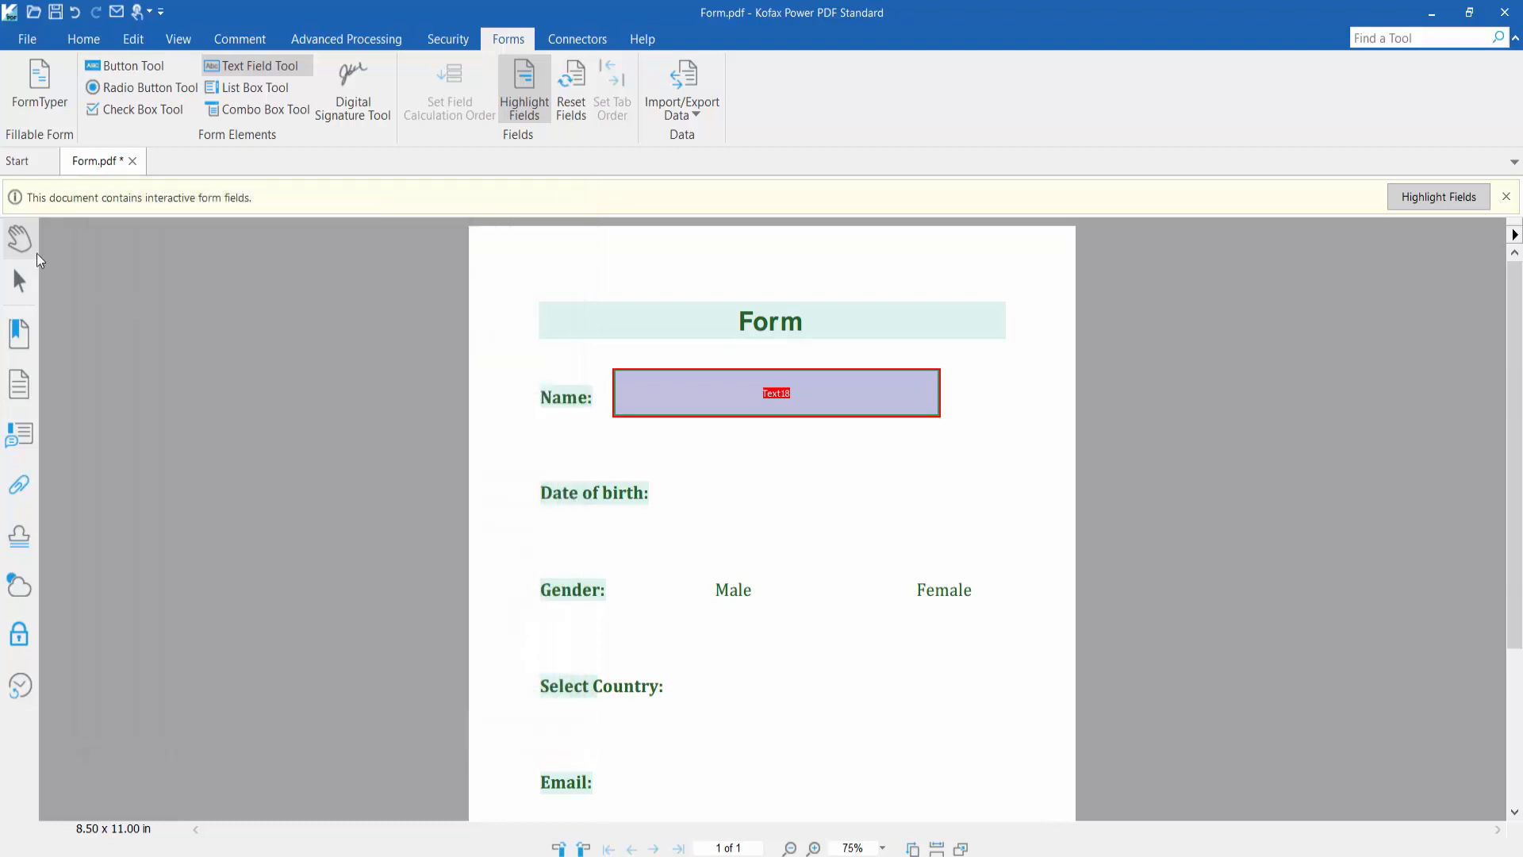
Enter a test full name into the Name field using the Hand tool
left_click(13, 242)
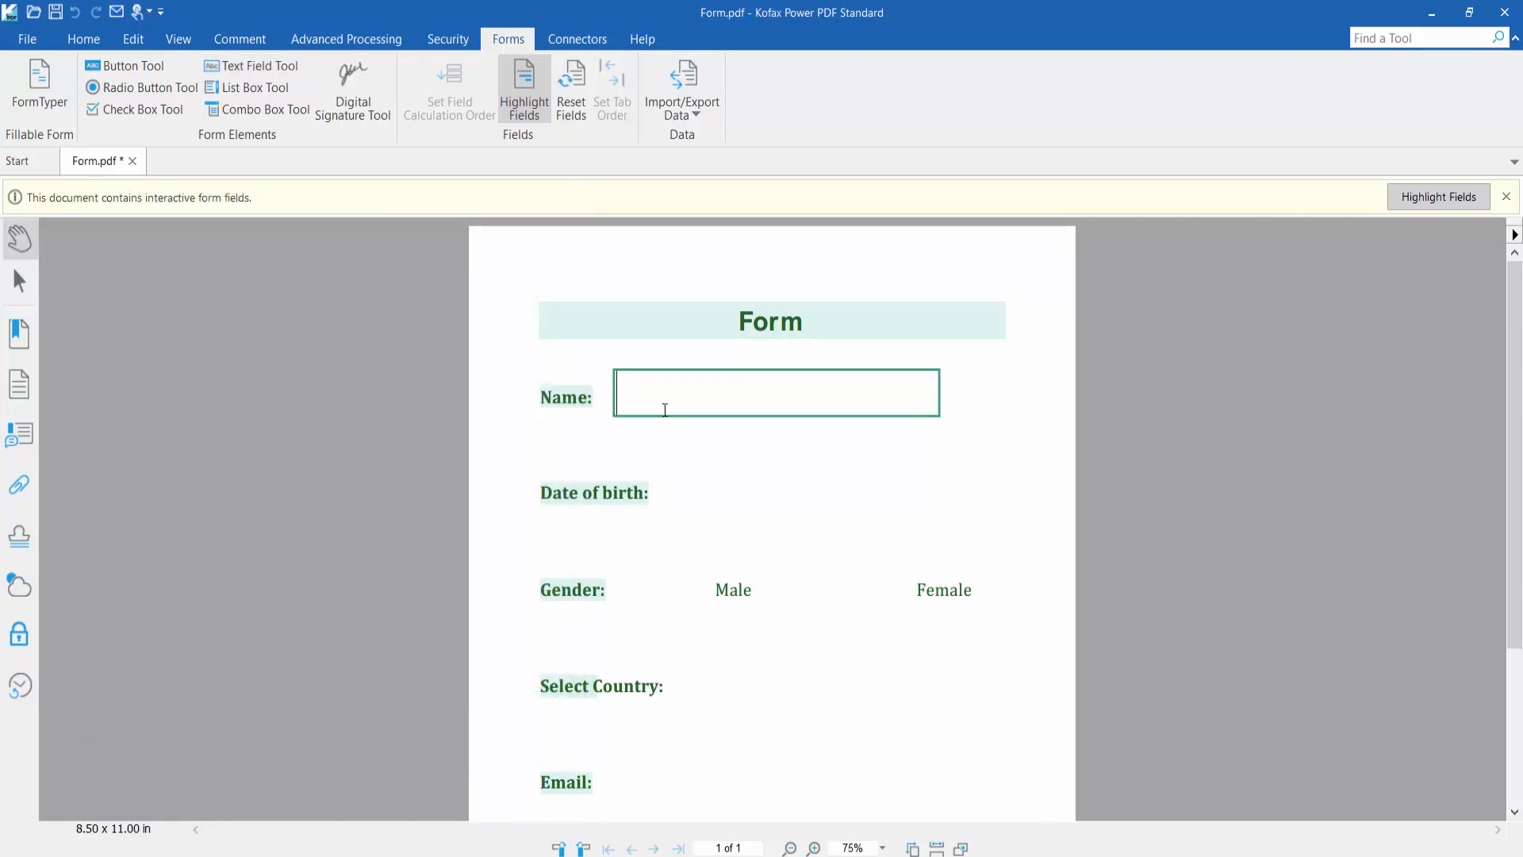
left_click(665, 410)
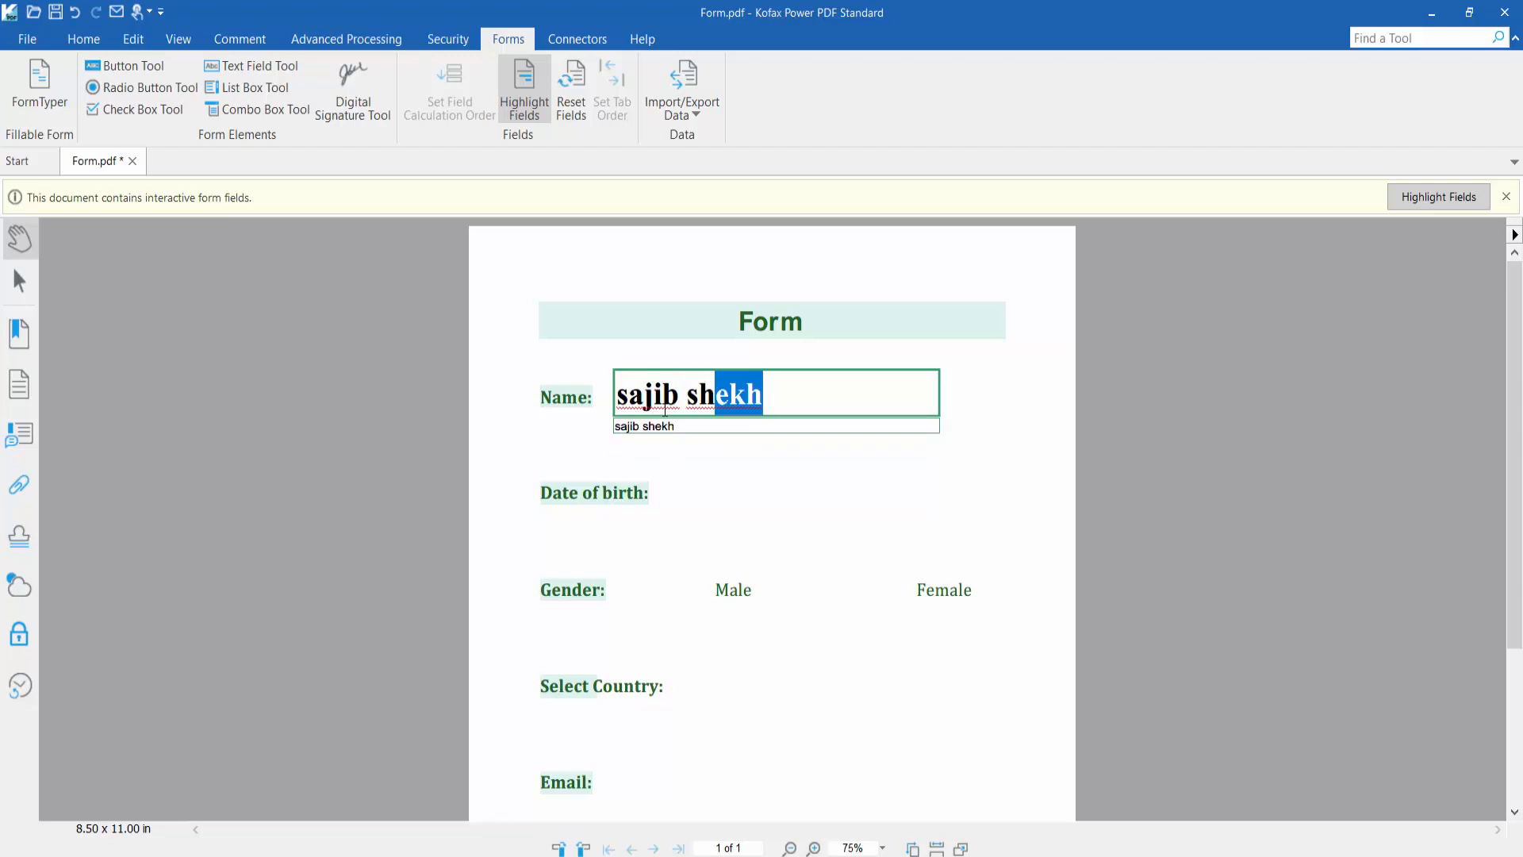
type("321")
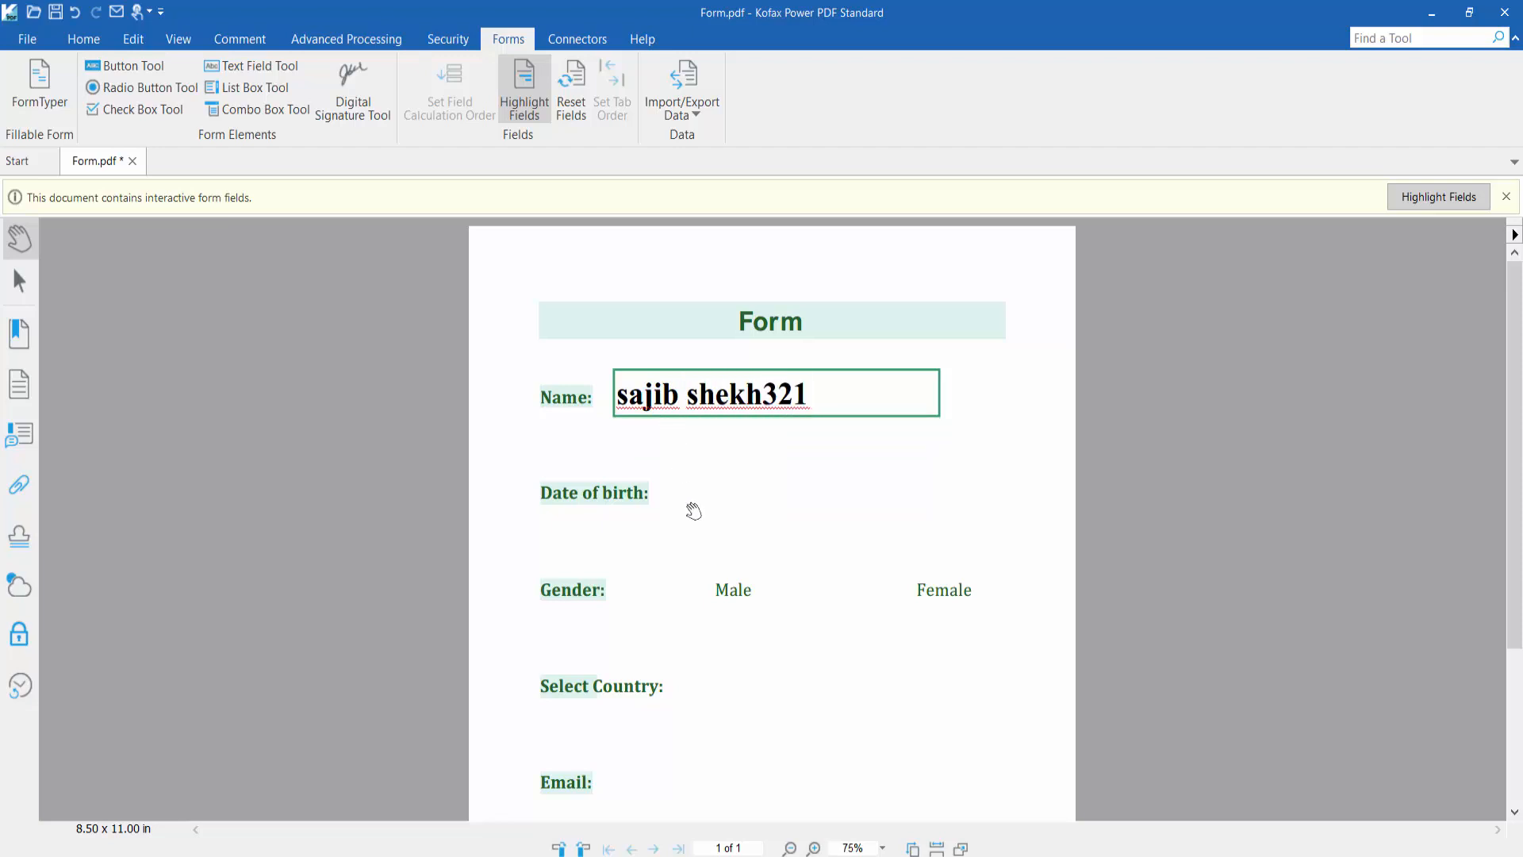
left_click(711, 492)
scroll(712, 491, "down", 2)
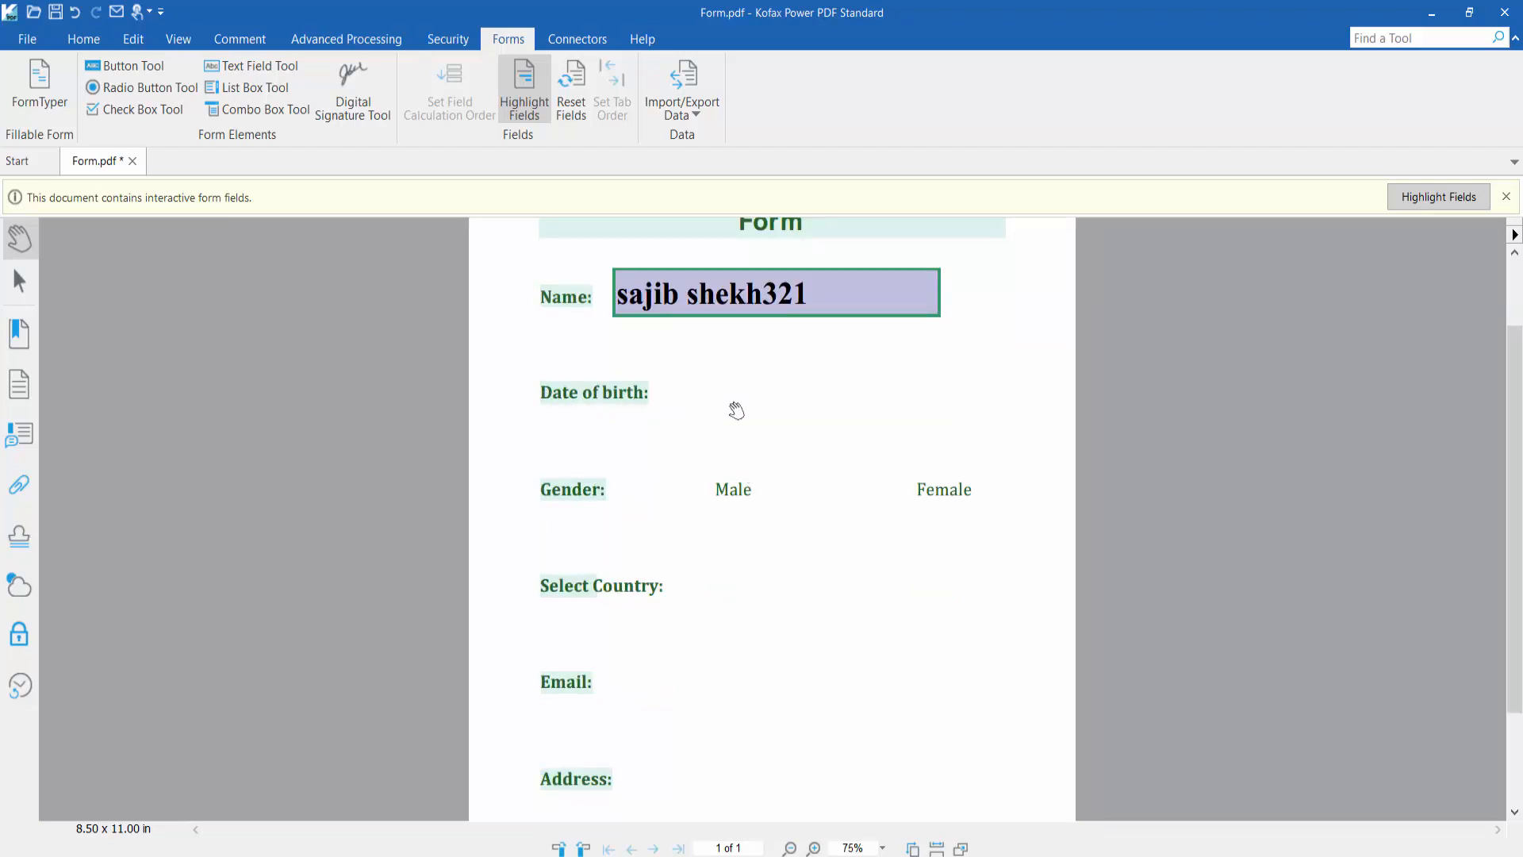
Draw a Text19 text field beside the Date of birth label
left_click(259, 66)
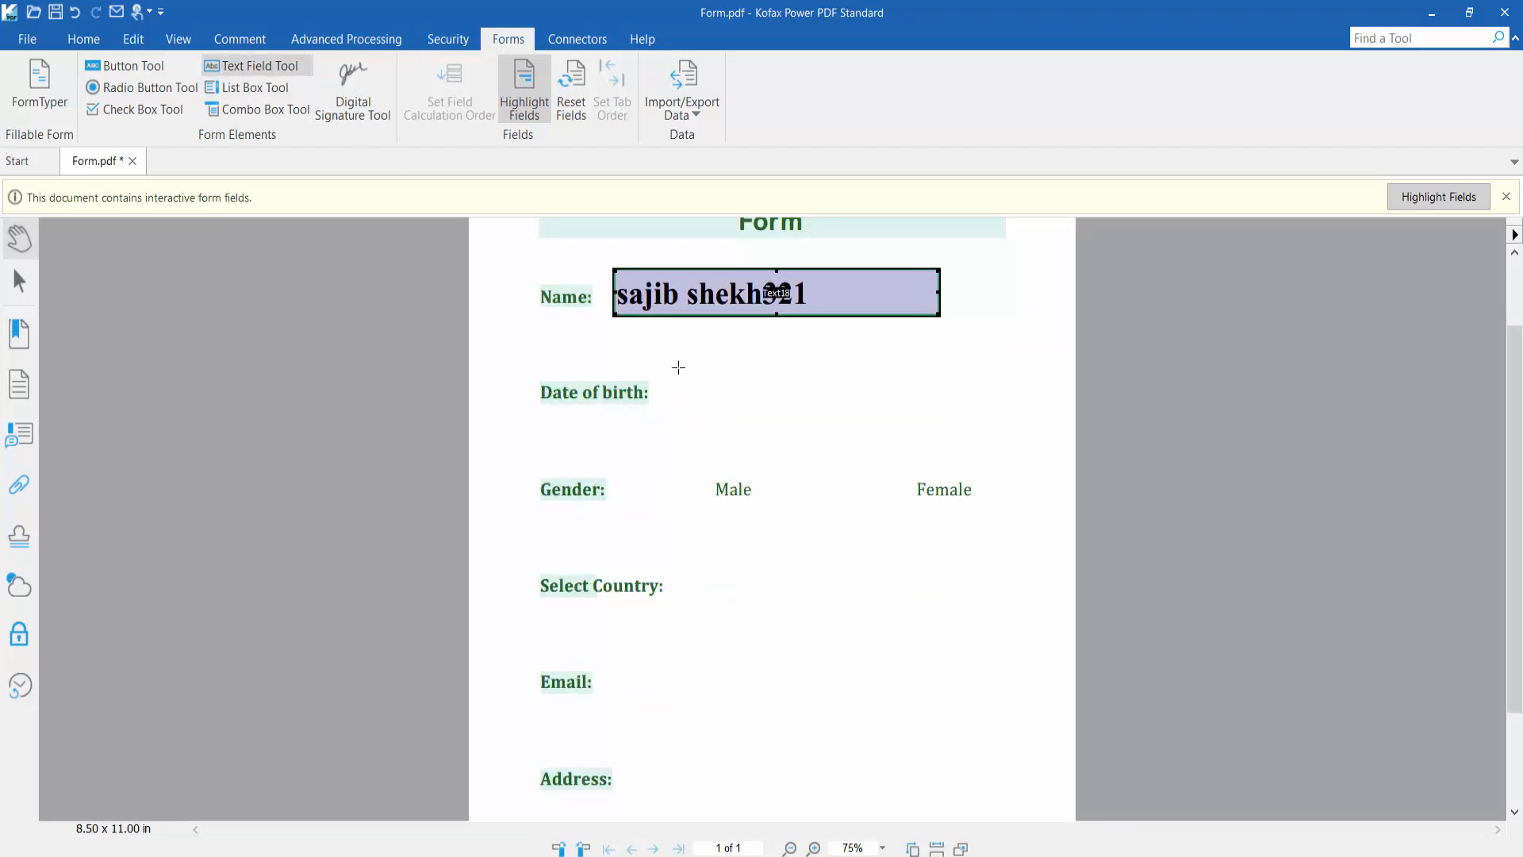
left_click_drag(673, 363, 915, 413)
left_click(531, 721)
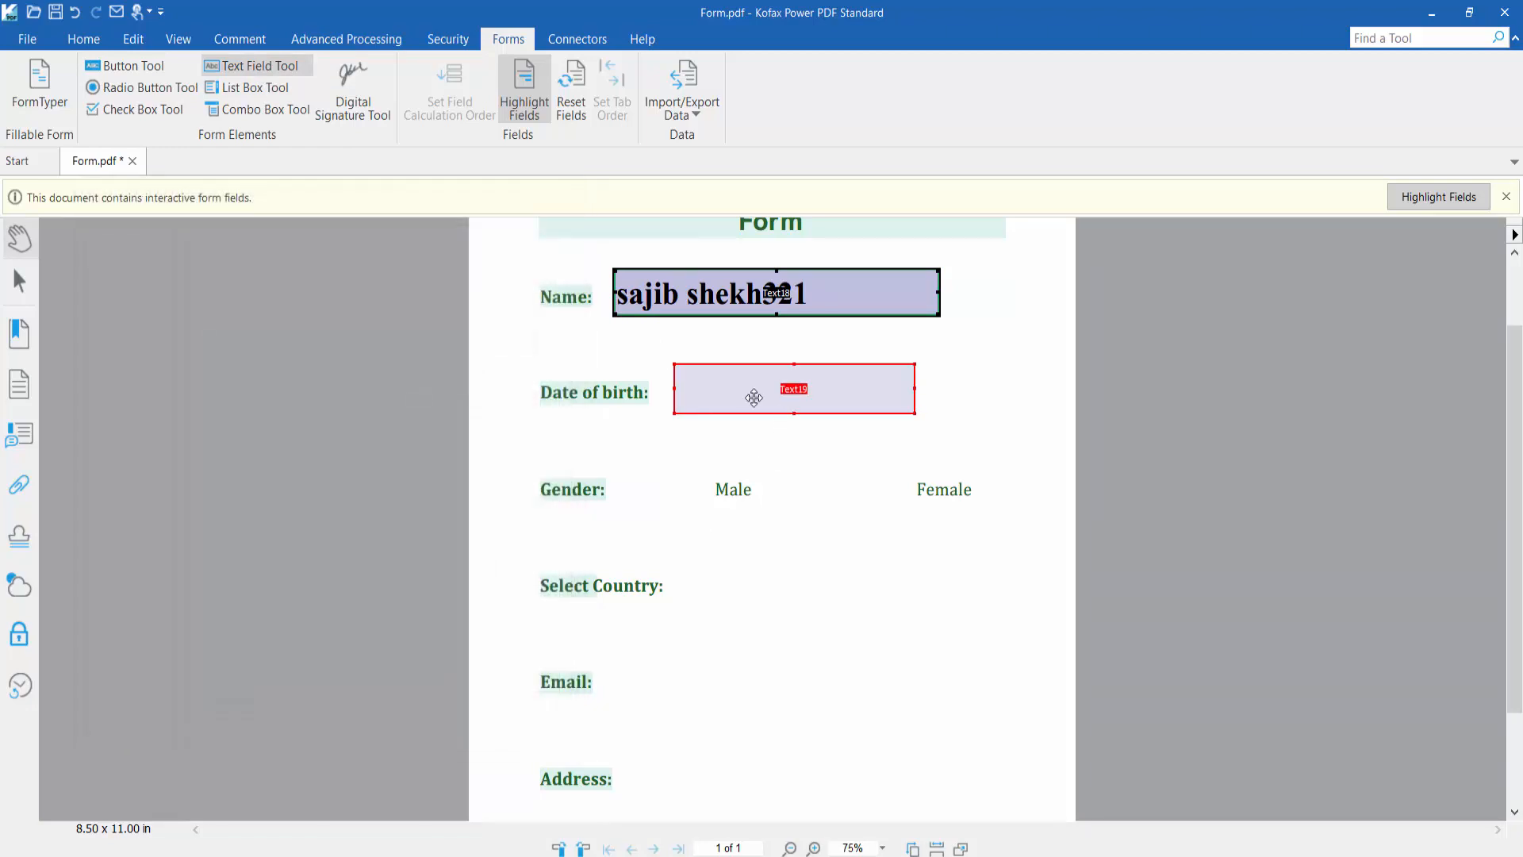
right_click(753, 397)
left_click(790, 611)
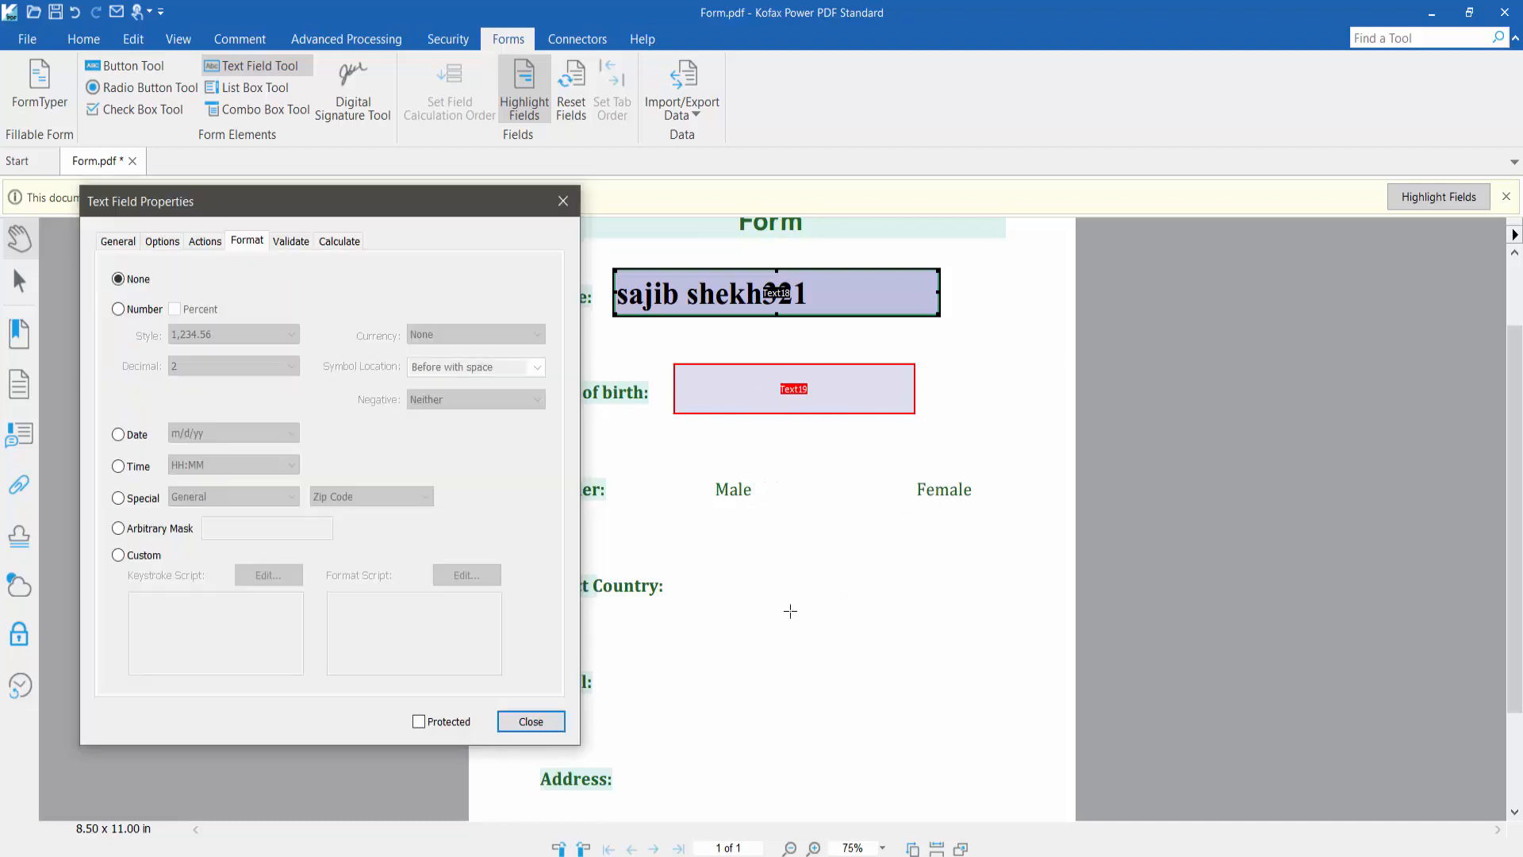
Give Text19 a red outline and a white fill
left_click(118, 241)
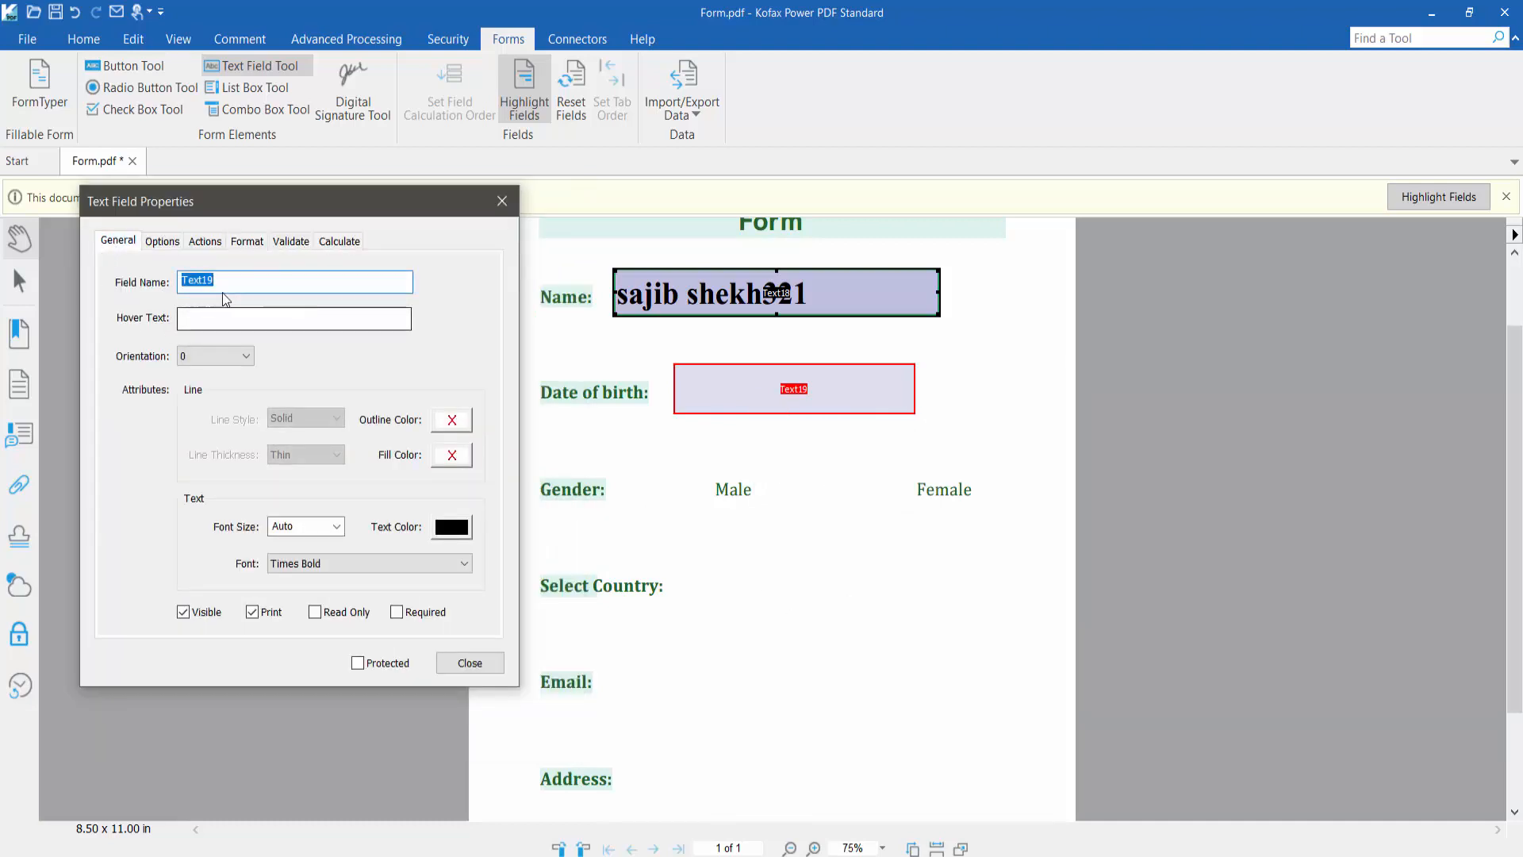
left_click(450, 424)
left_click(464, 513)
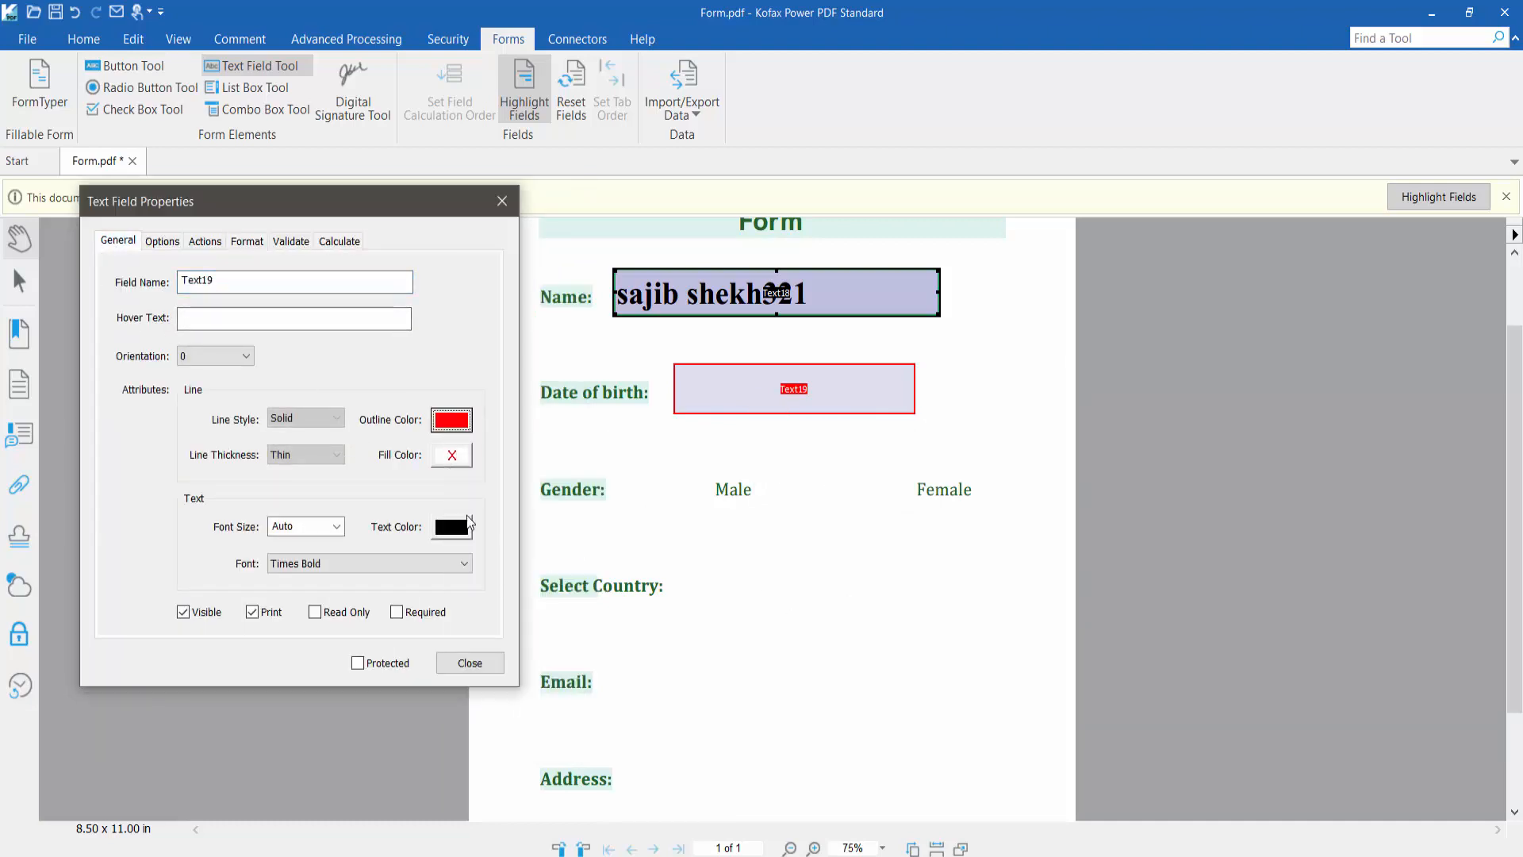
left_click(465, 464)
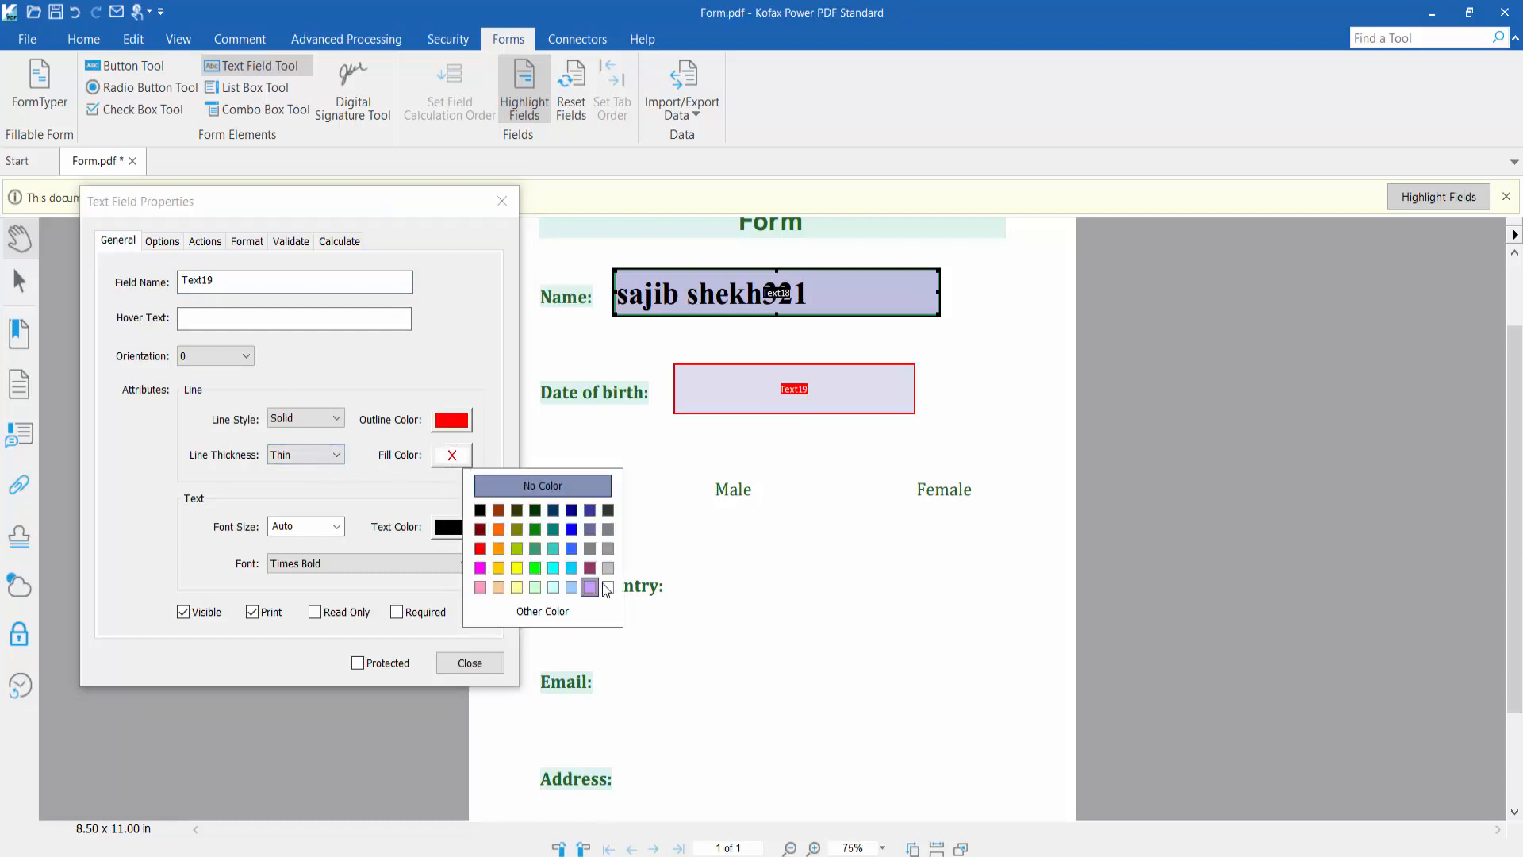
left_click(591, 587)
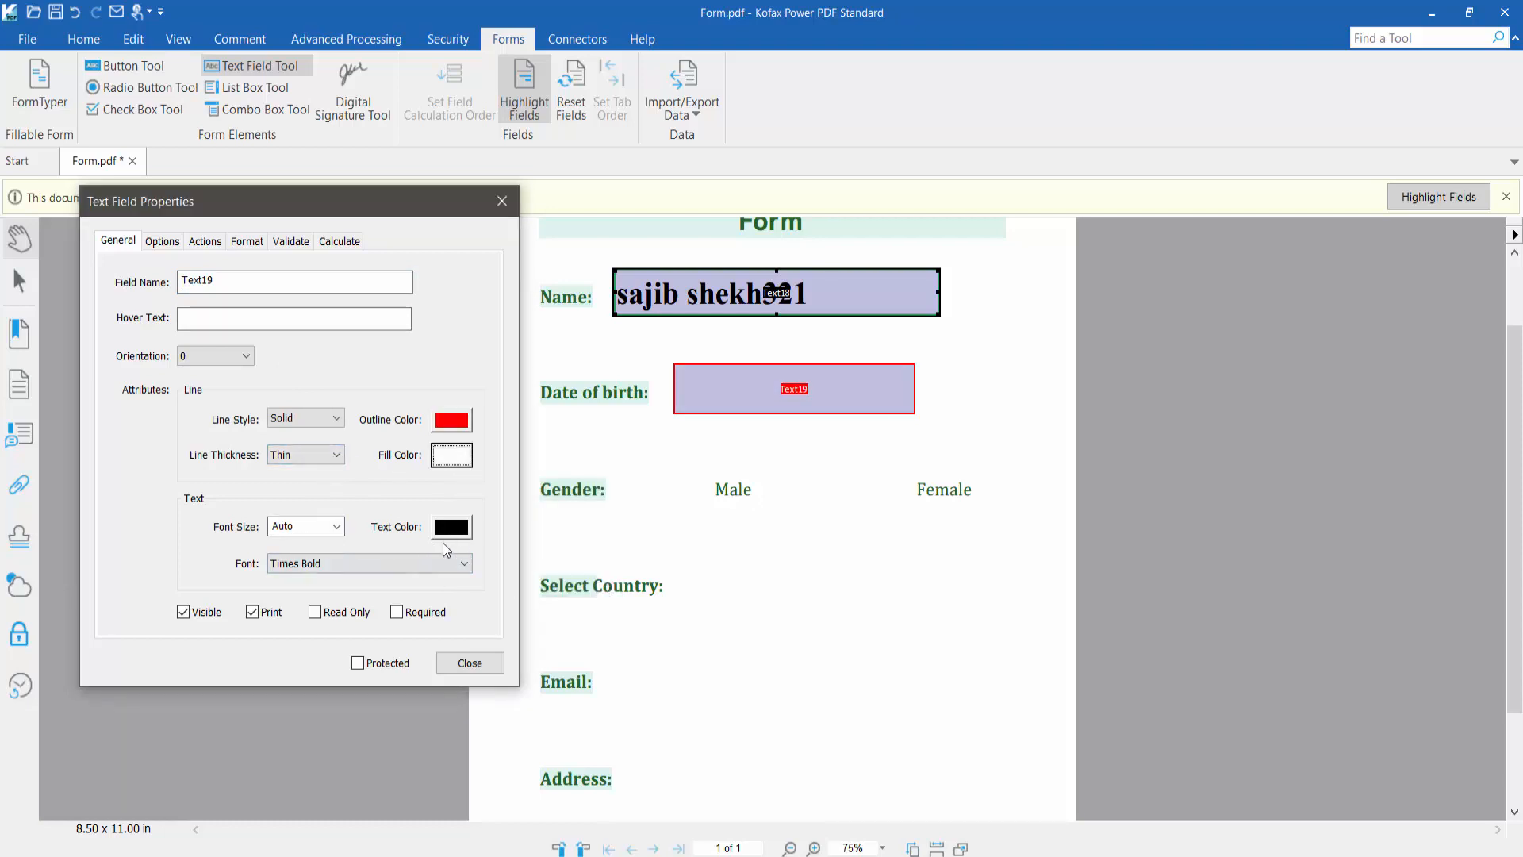
Set Text19's format to Date with the yy-mm-dd pattern
left_click(246, 242)
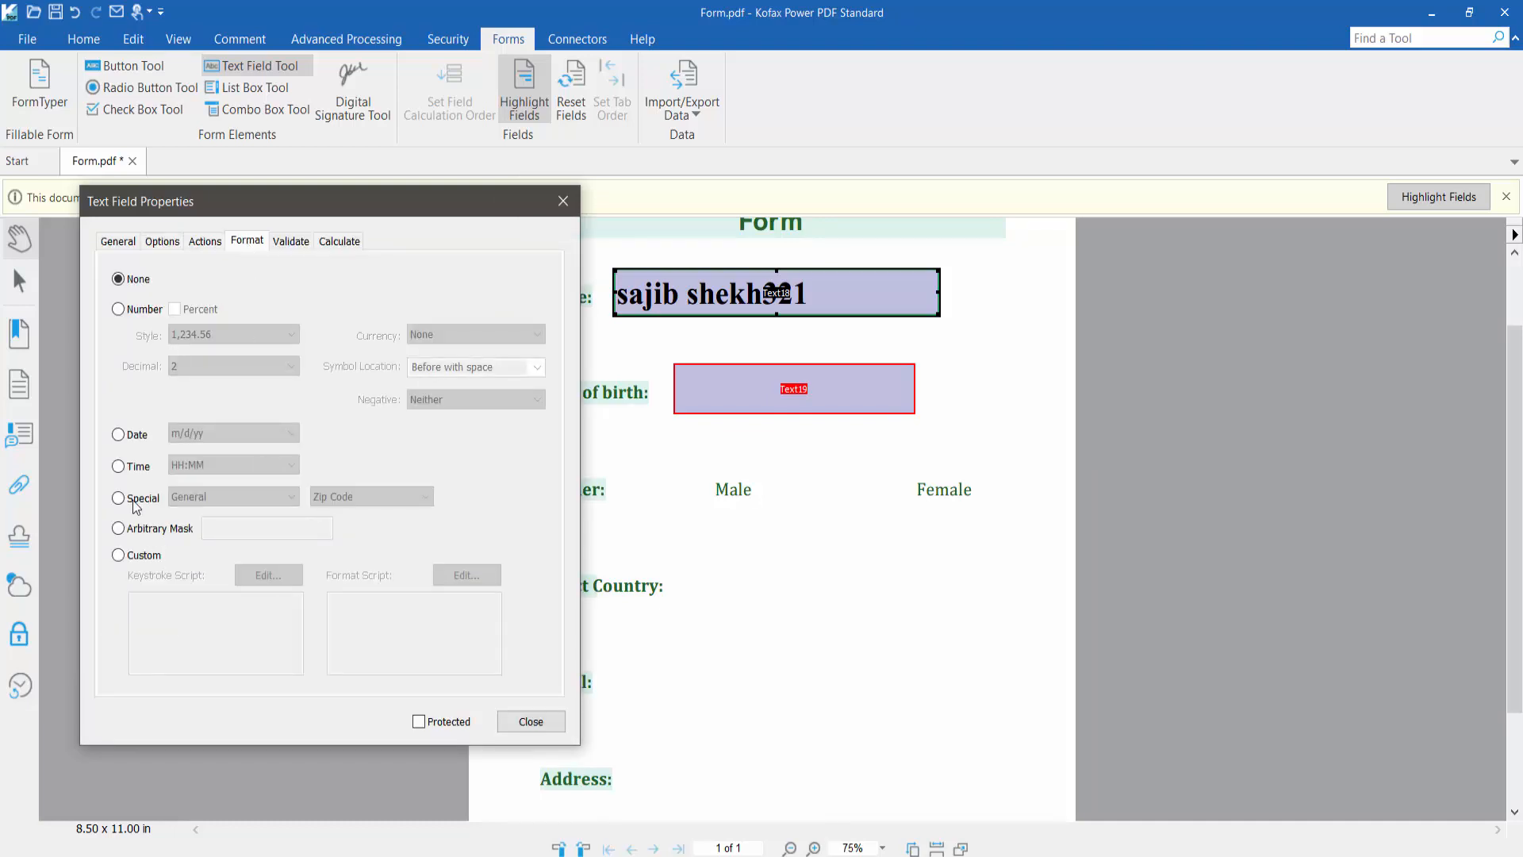
left_click(118, 435)
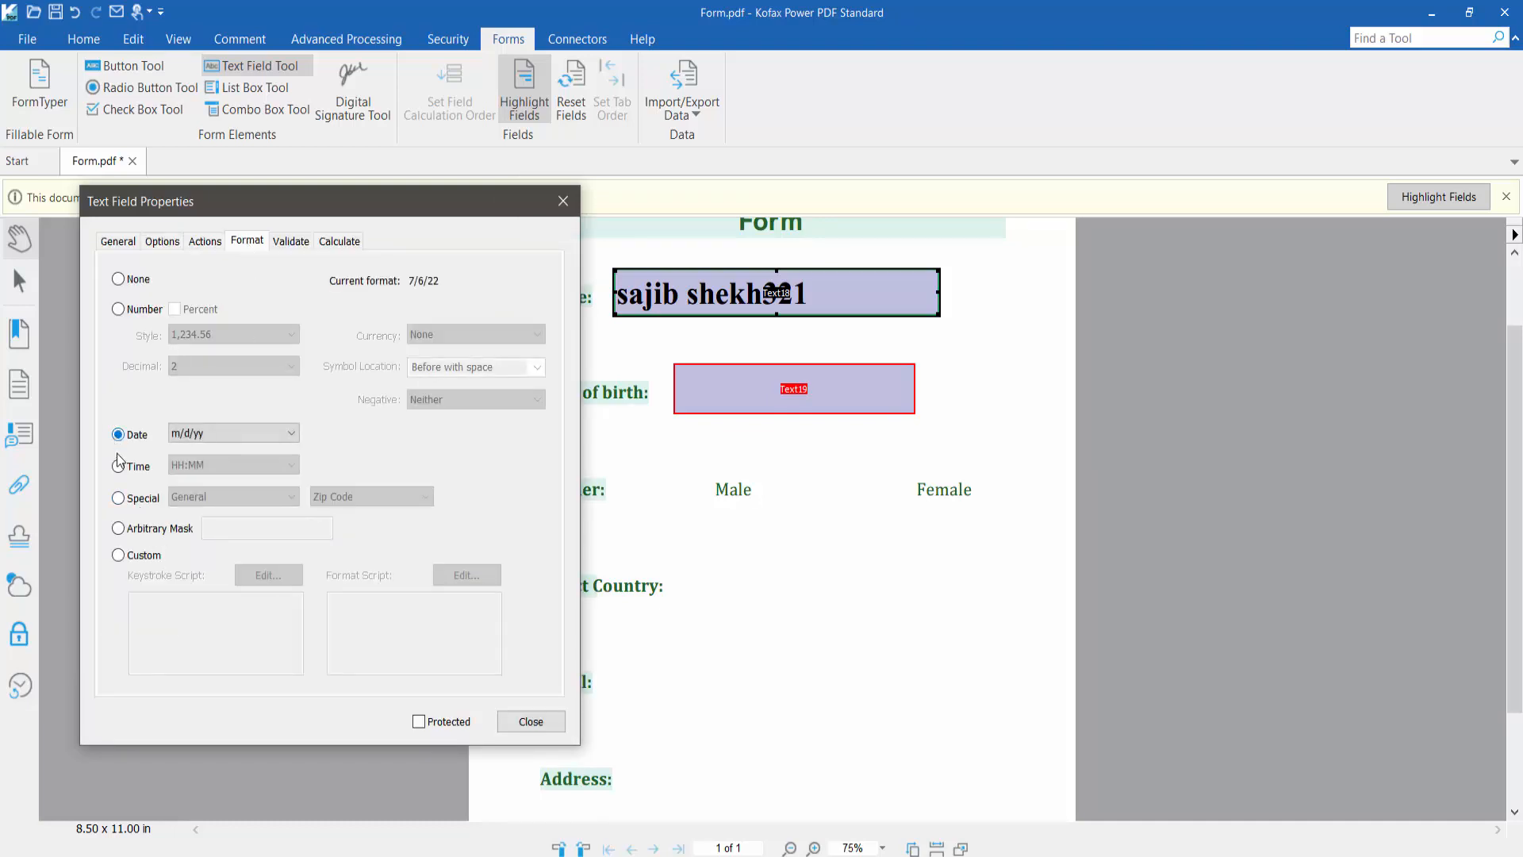
left_click(292, 434)
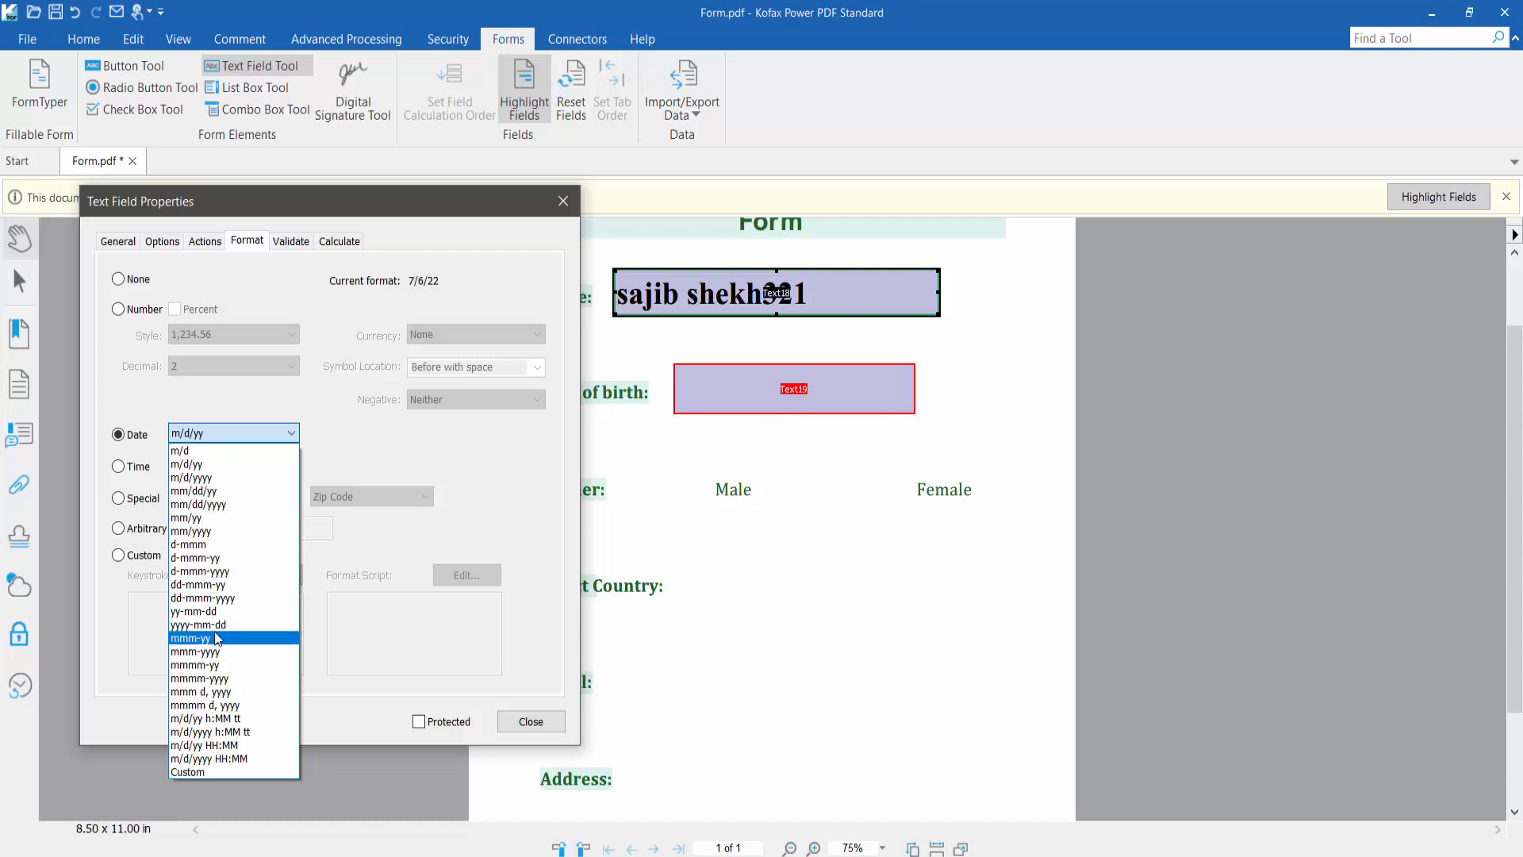
left_click(212, 607)
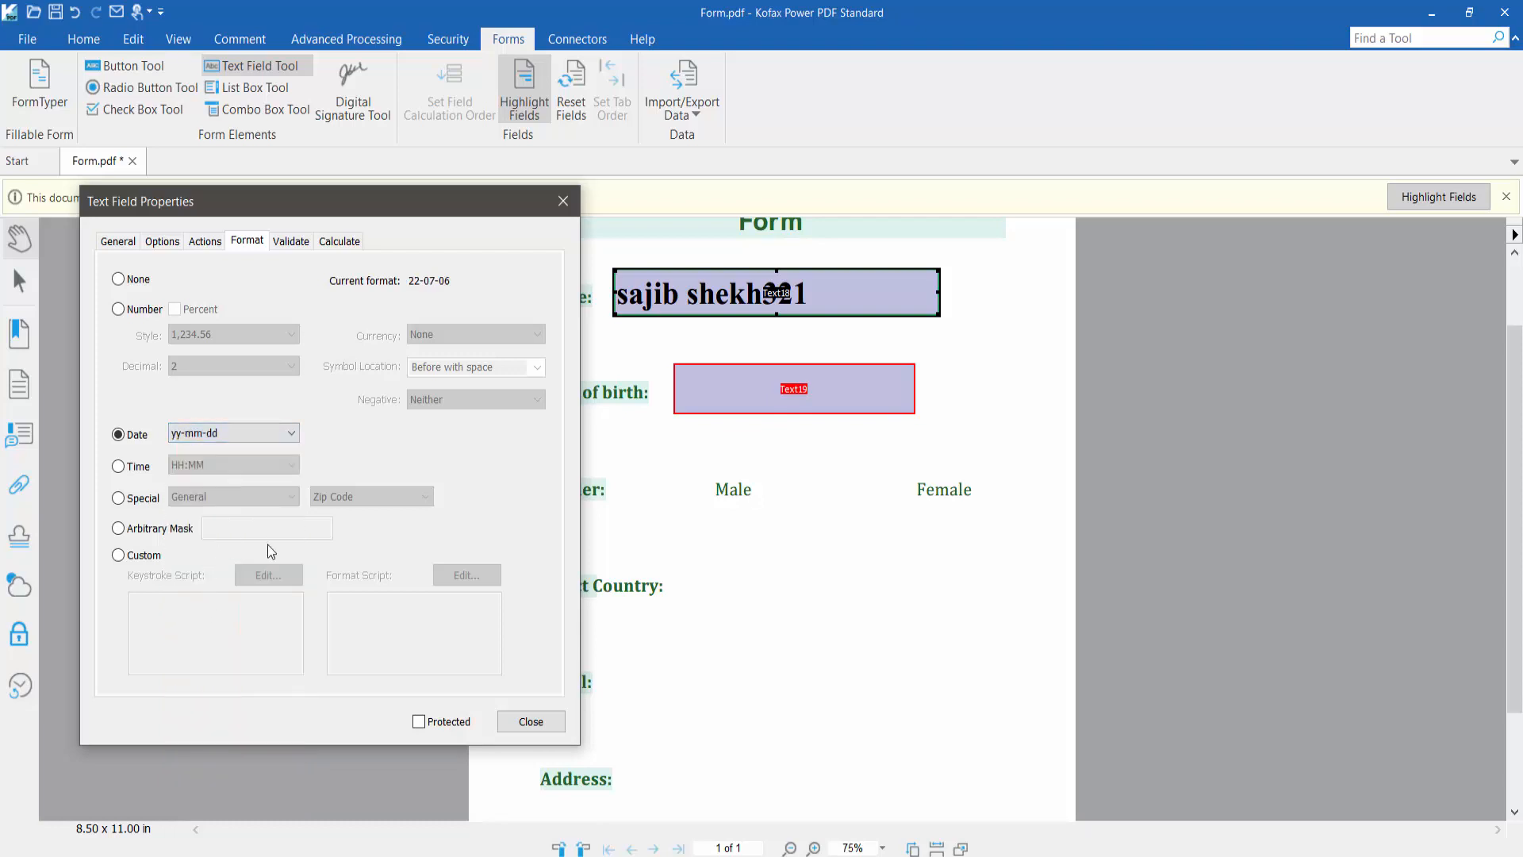
Make Text19's text white and its fill green, then close the properties
left_click(123, 242)
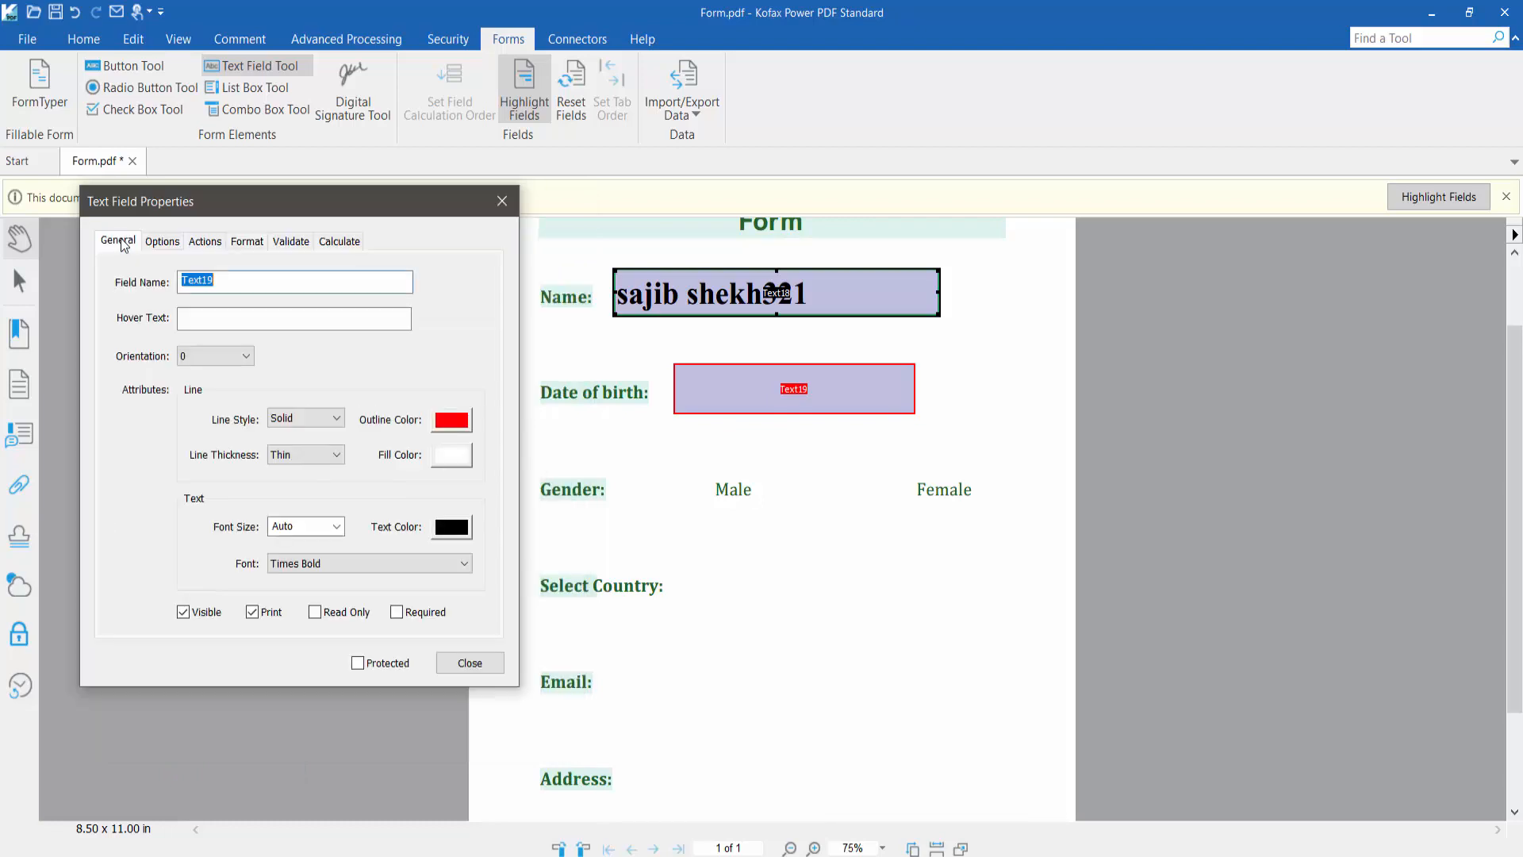
left_click(451, 528)
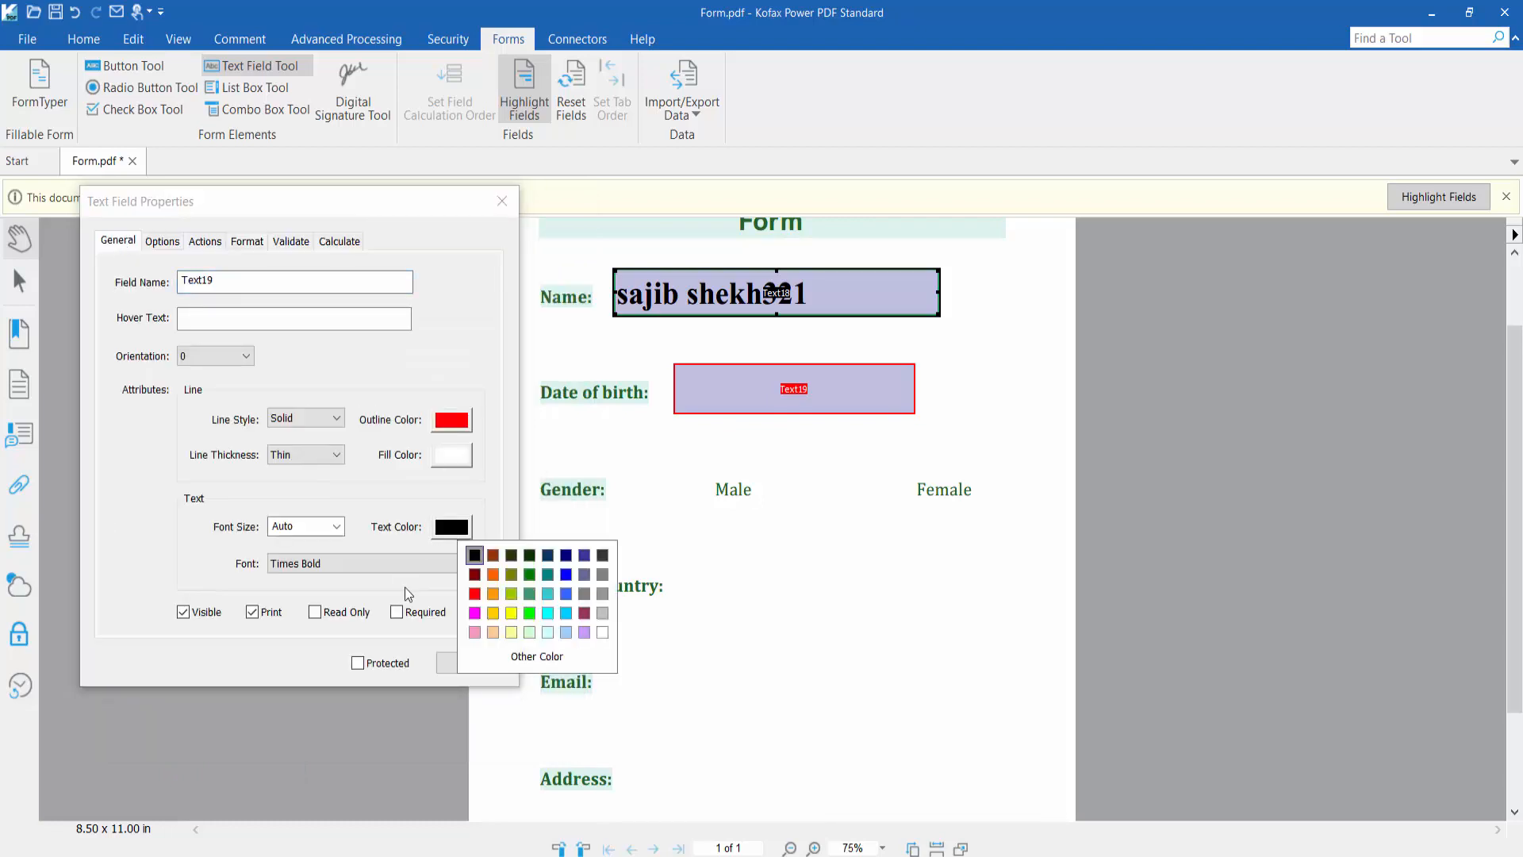
left_click(602, 632)
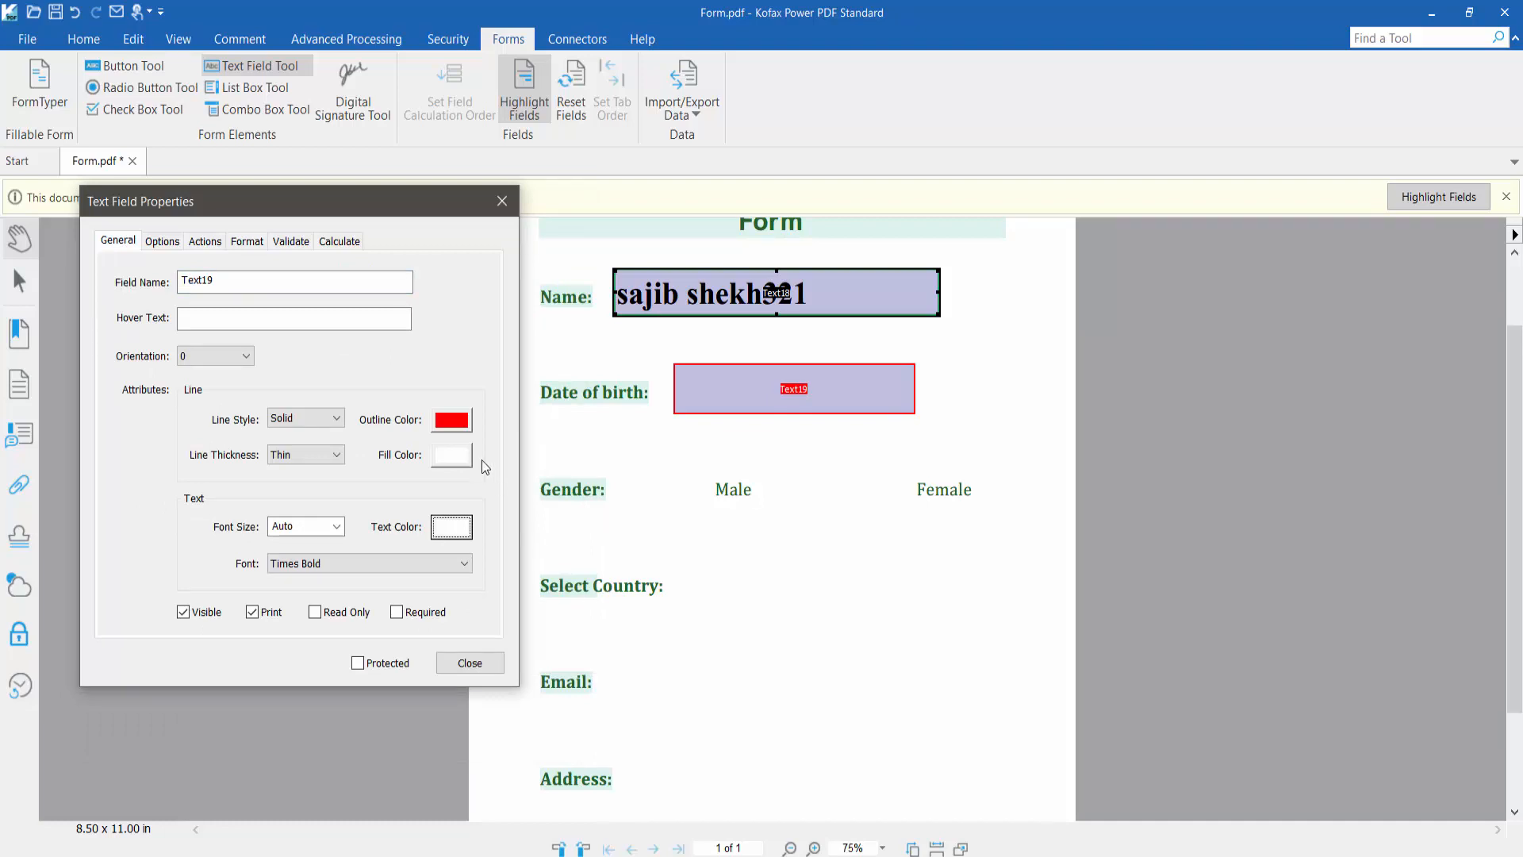
left_click(449, 452)
left_click(521, 530)
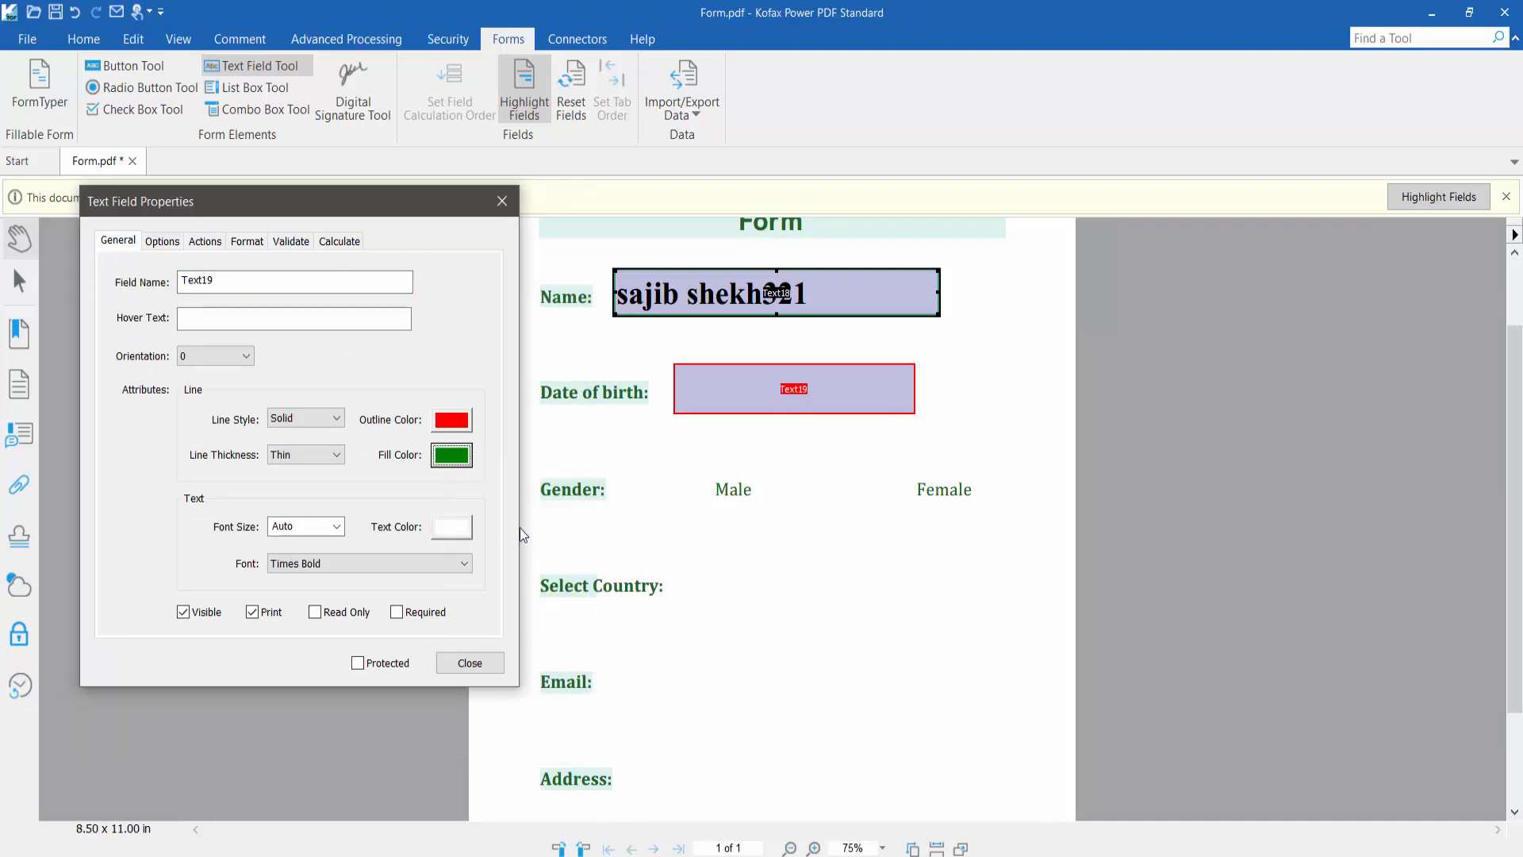
left_click(480, 663)
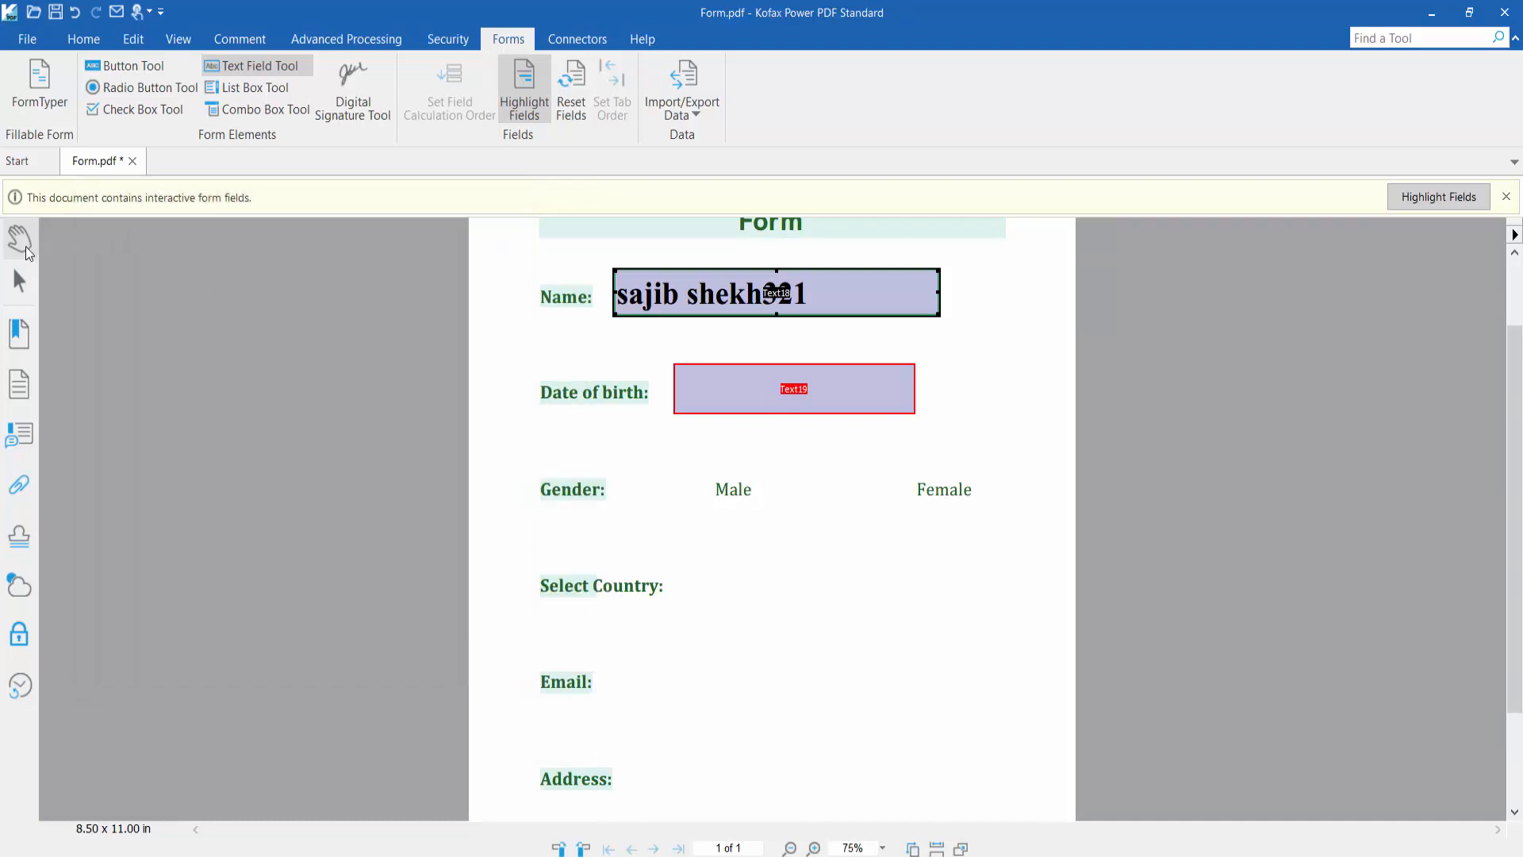
left_click(21, 241)
left_click(731, 394)
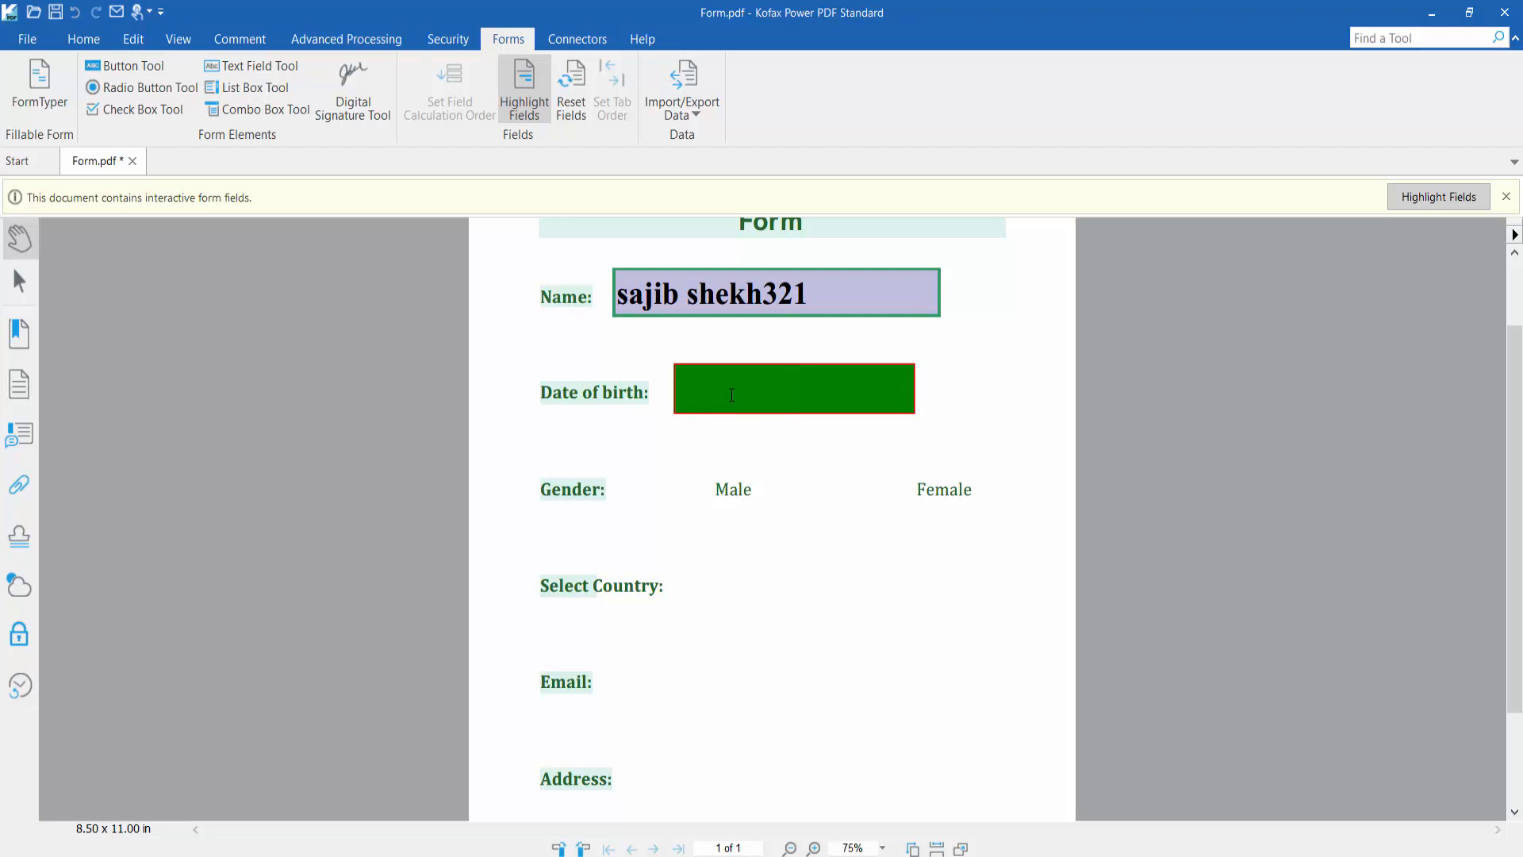
type("2")
key("BackSpace")
type("01/")
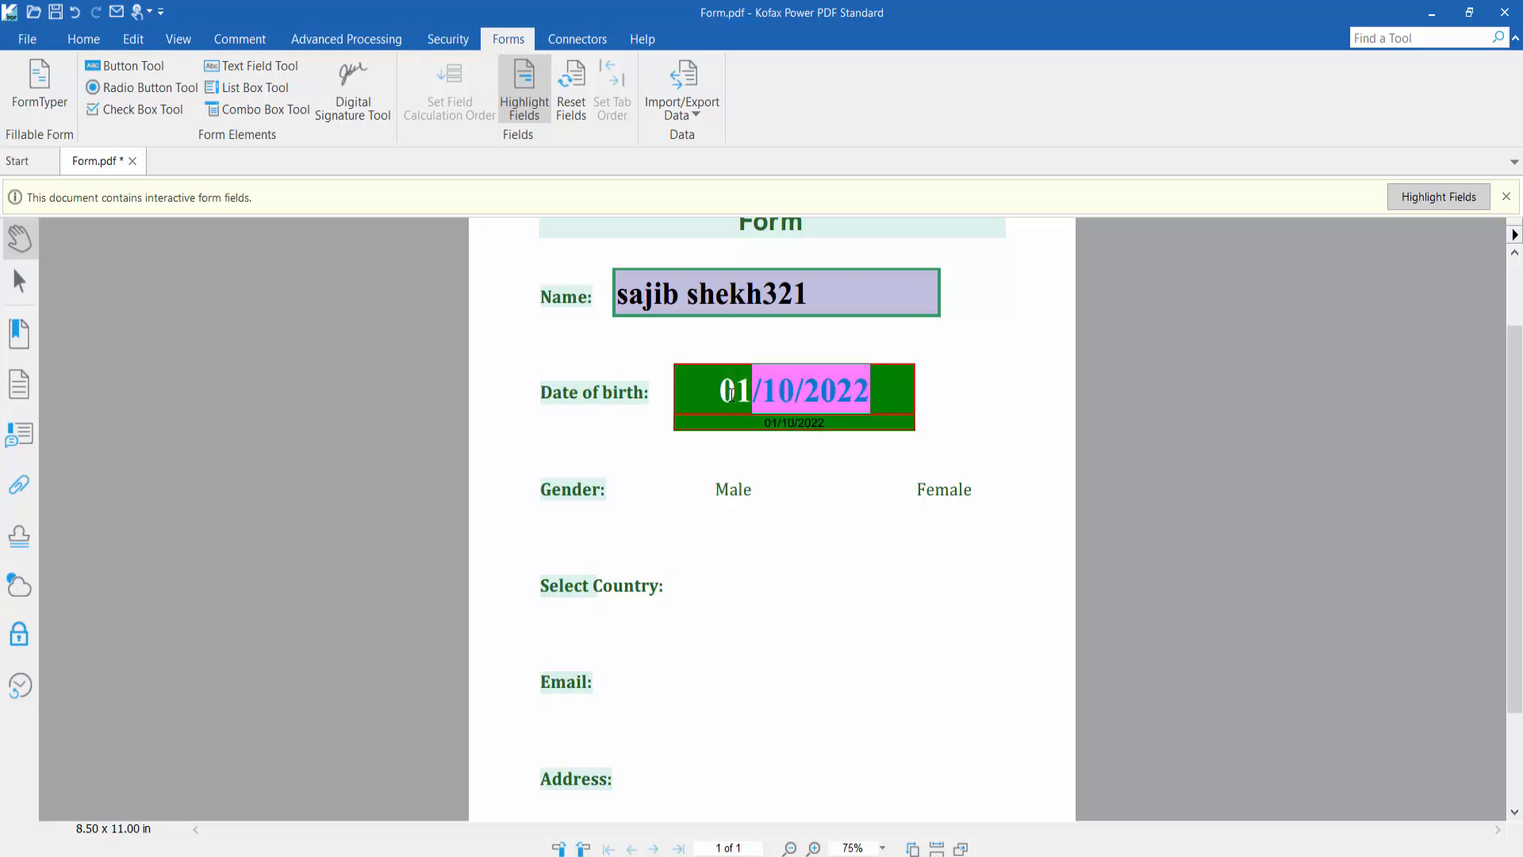
type("02/")
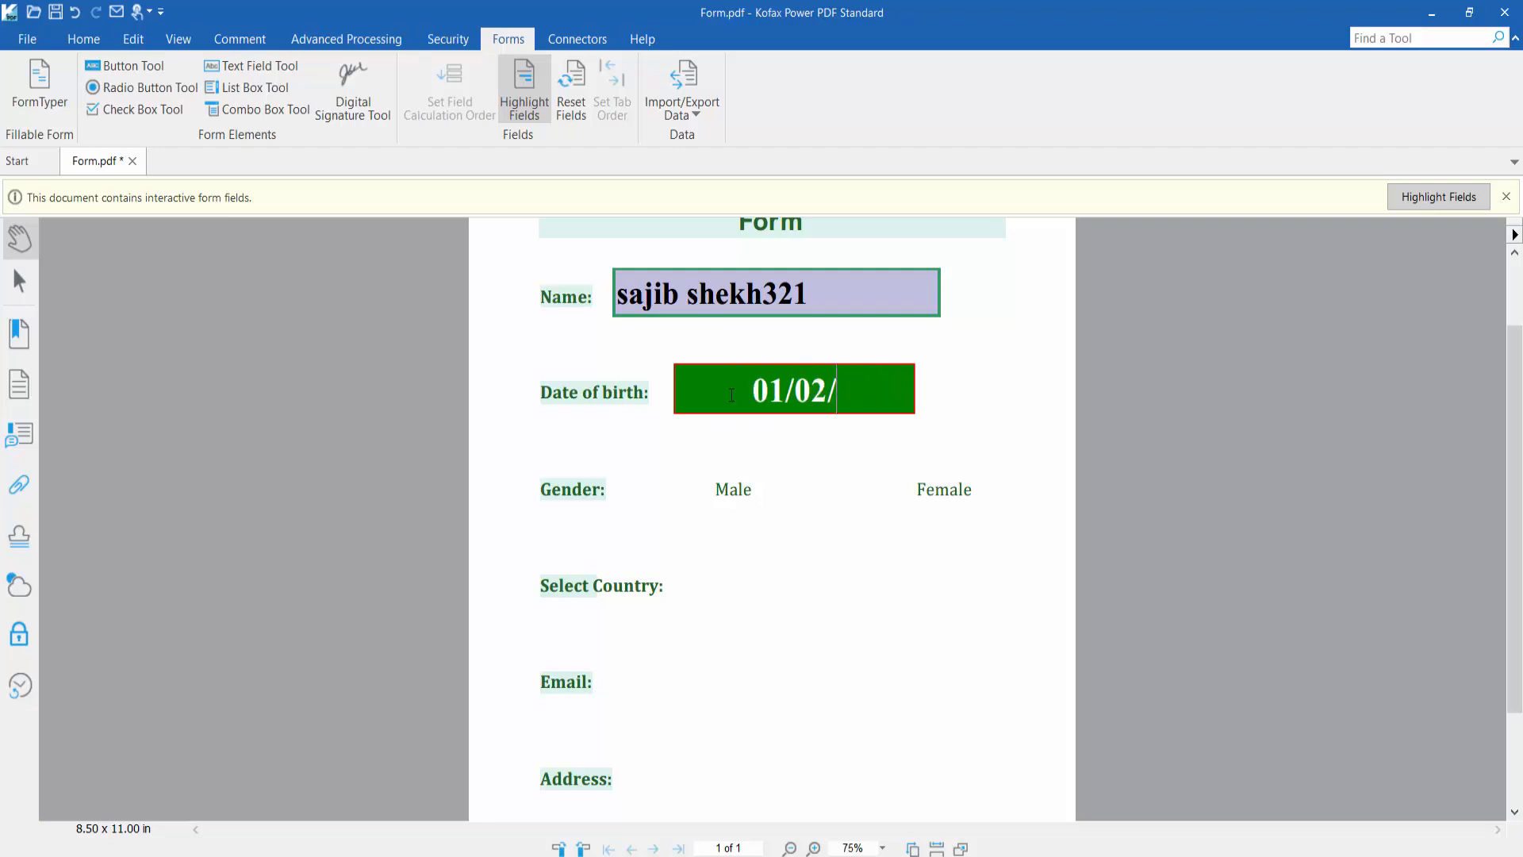
type("2022")
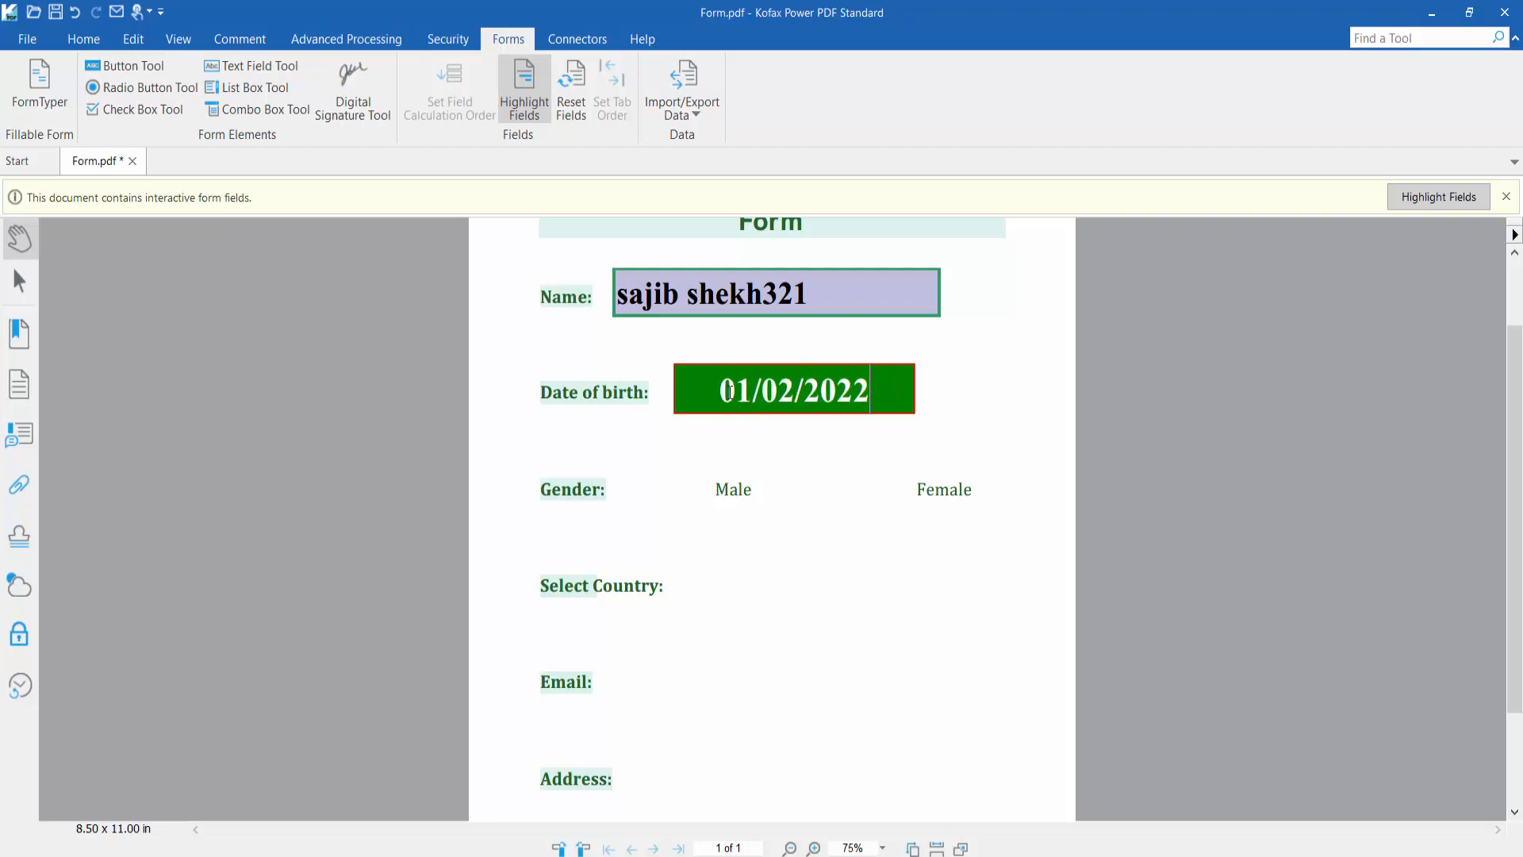
left_click(817, 516)
left_click(988, 462)
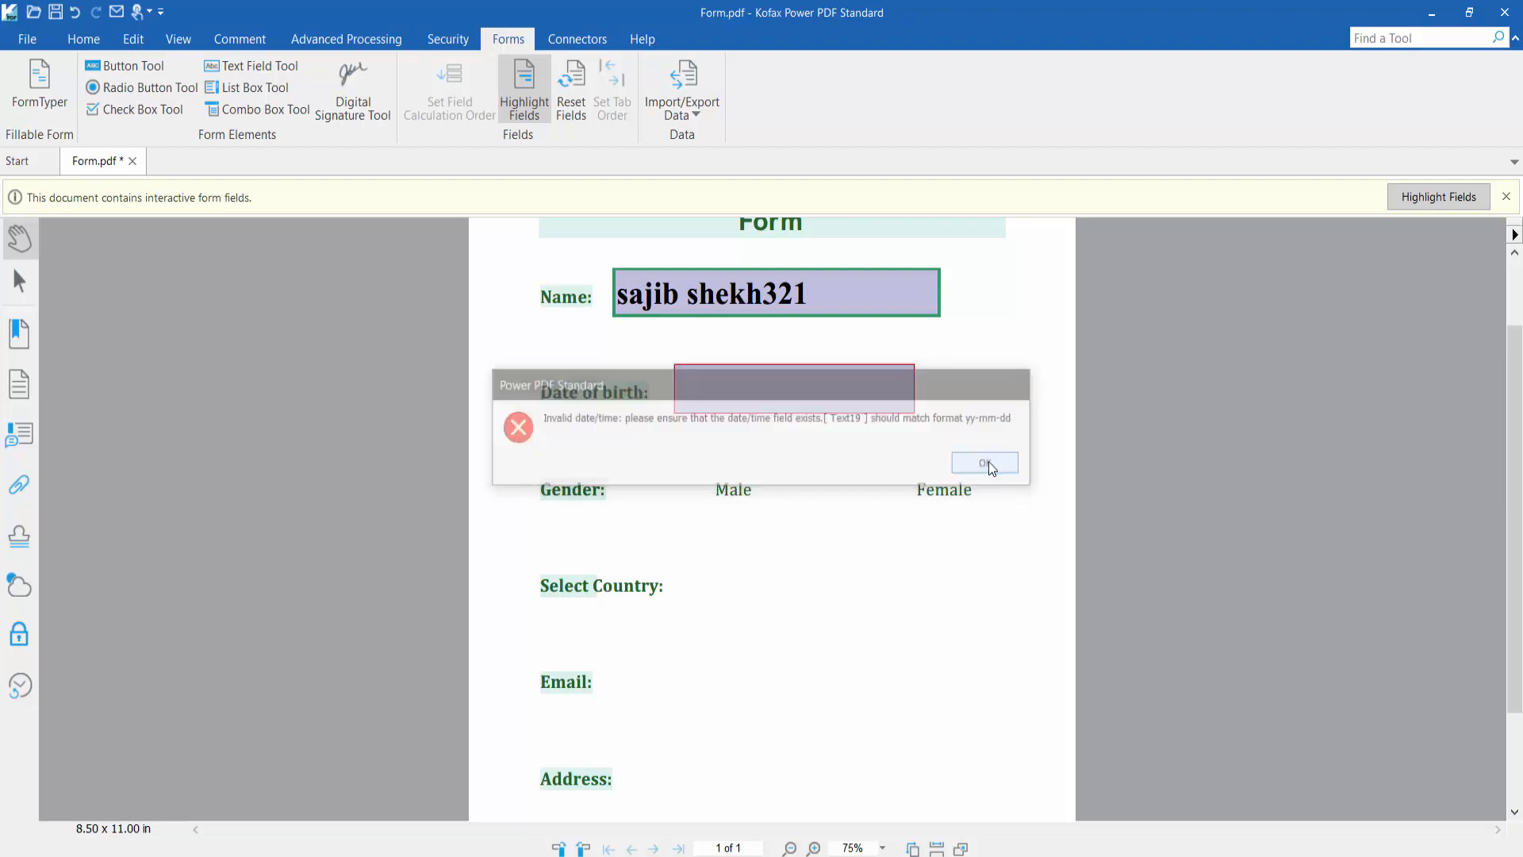
left_click(767, 385)
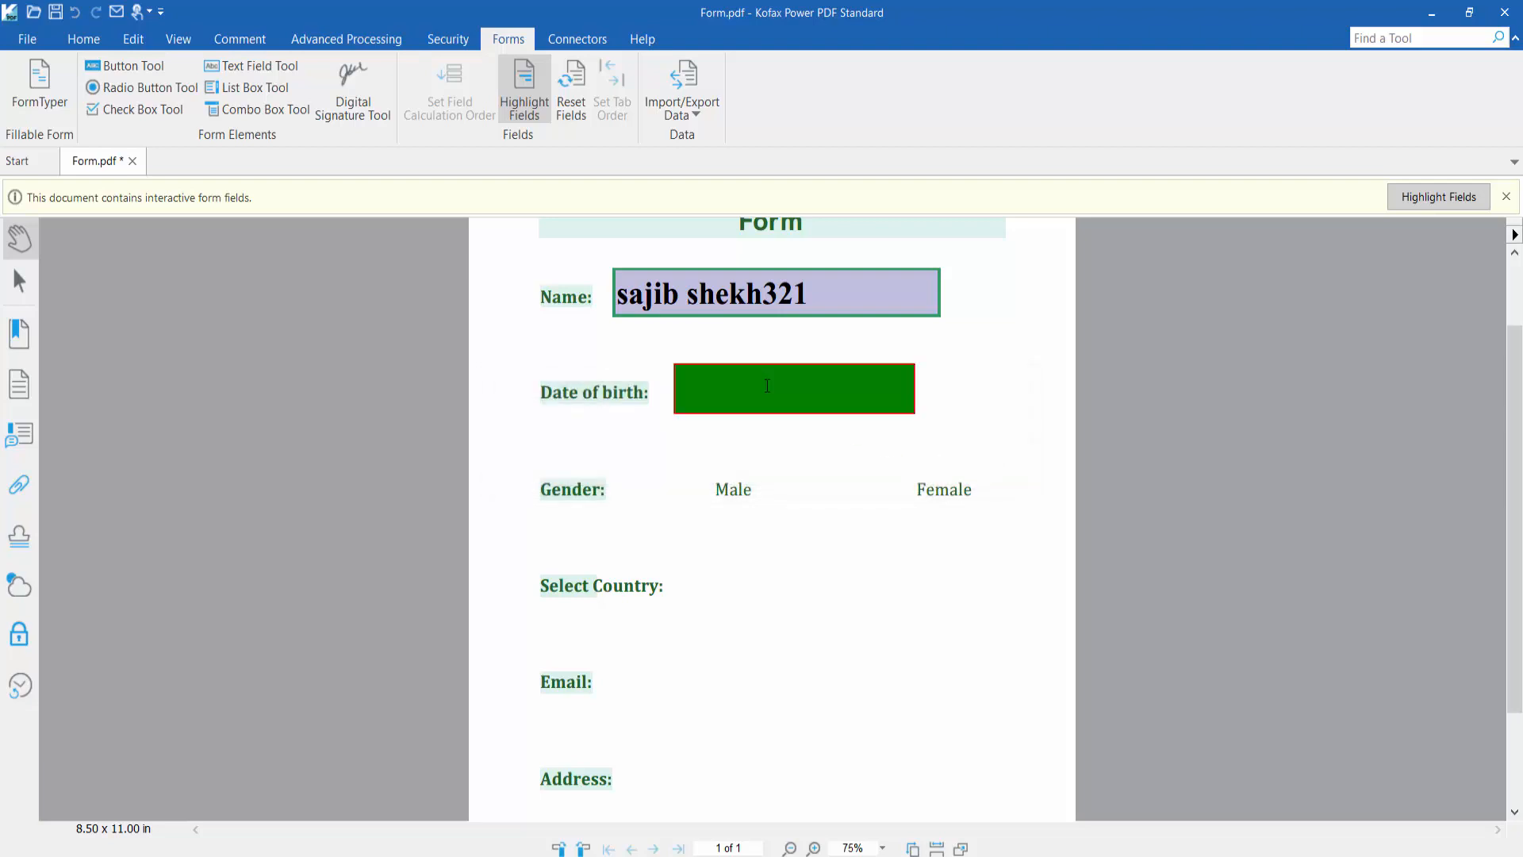
left_click(262, 66)
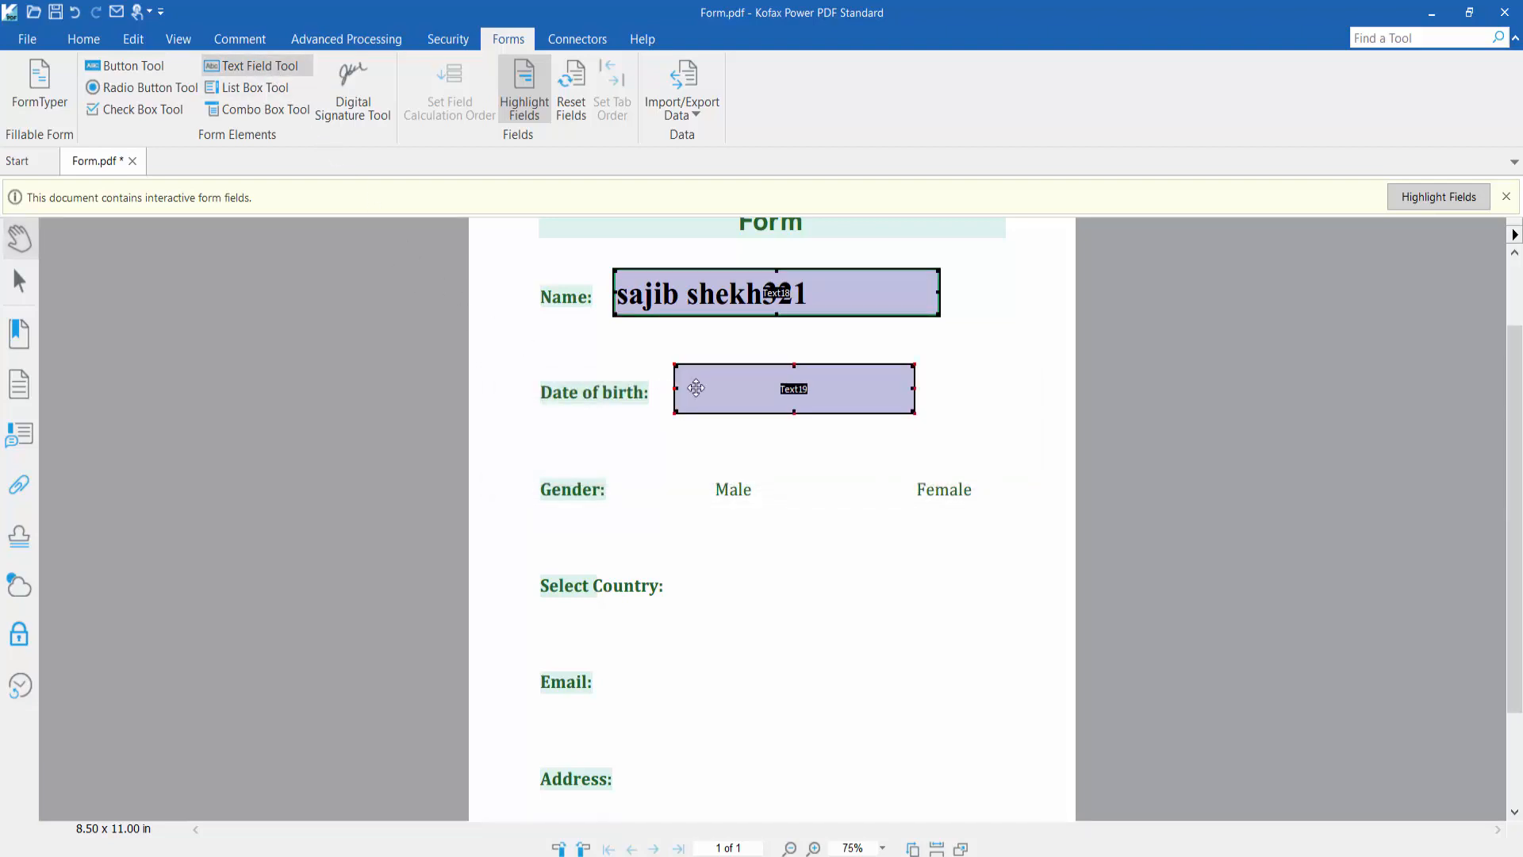
Change the Date of birth field's date format to mm/dd/yyyy
right_click(695, 387)
left_click(770, 601)
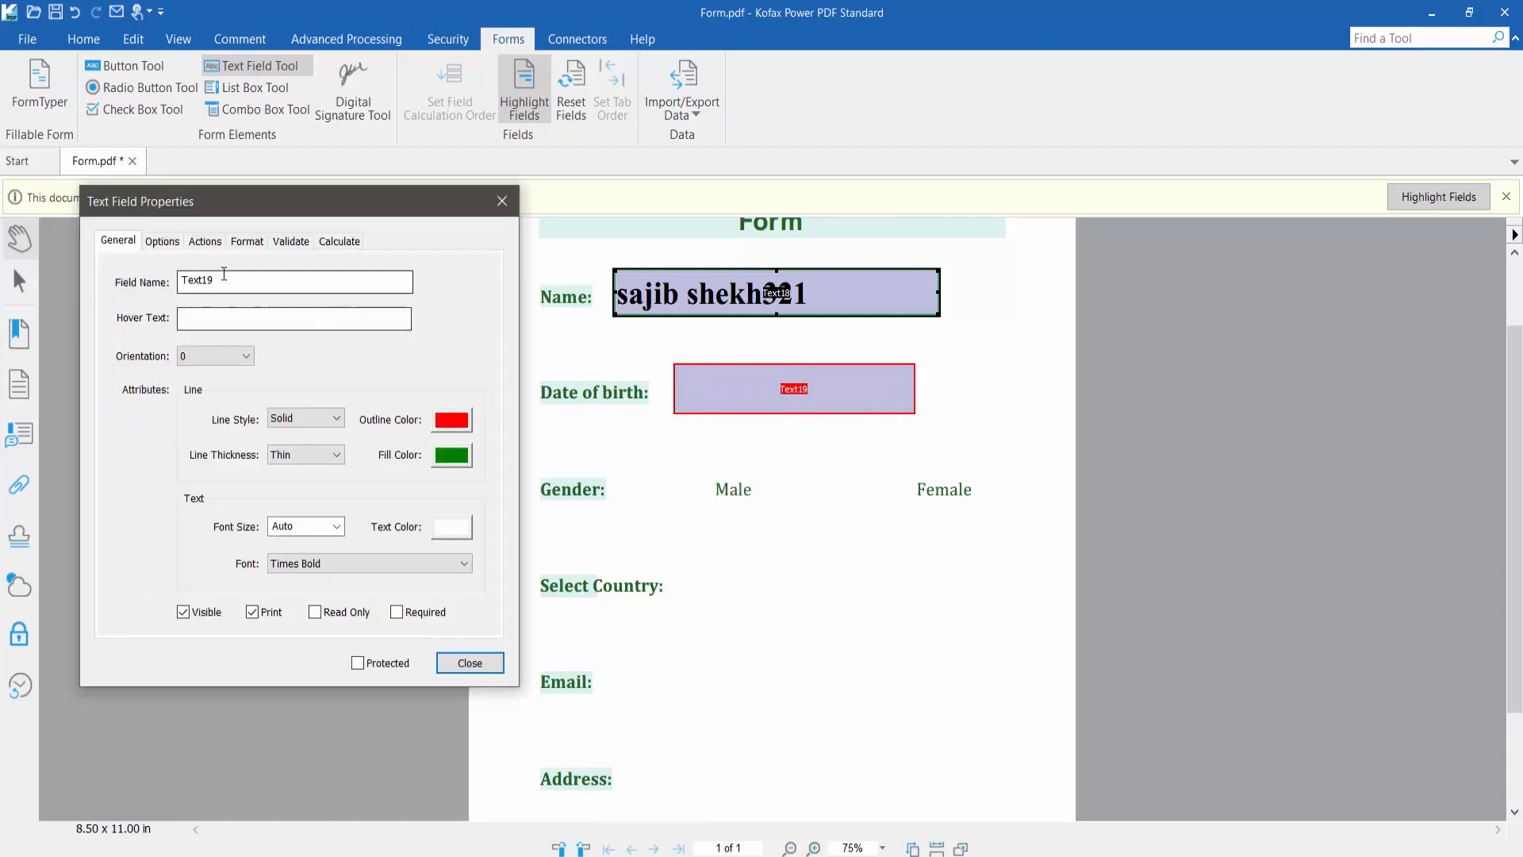
left_click(247, 241)
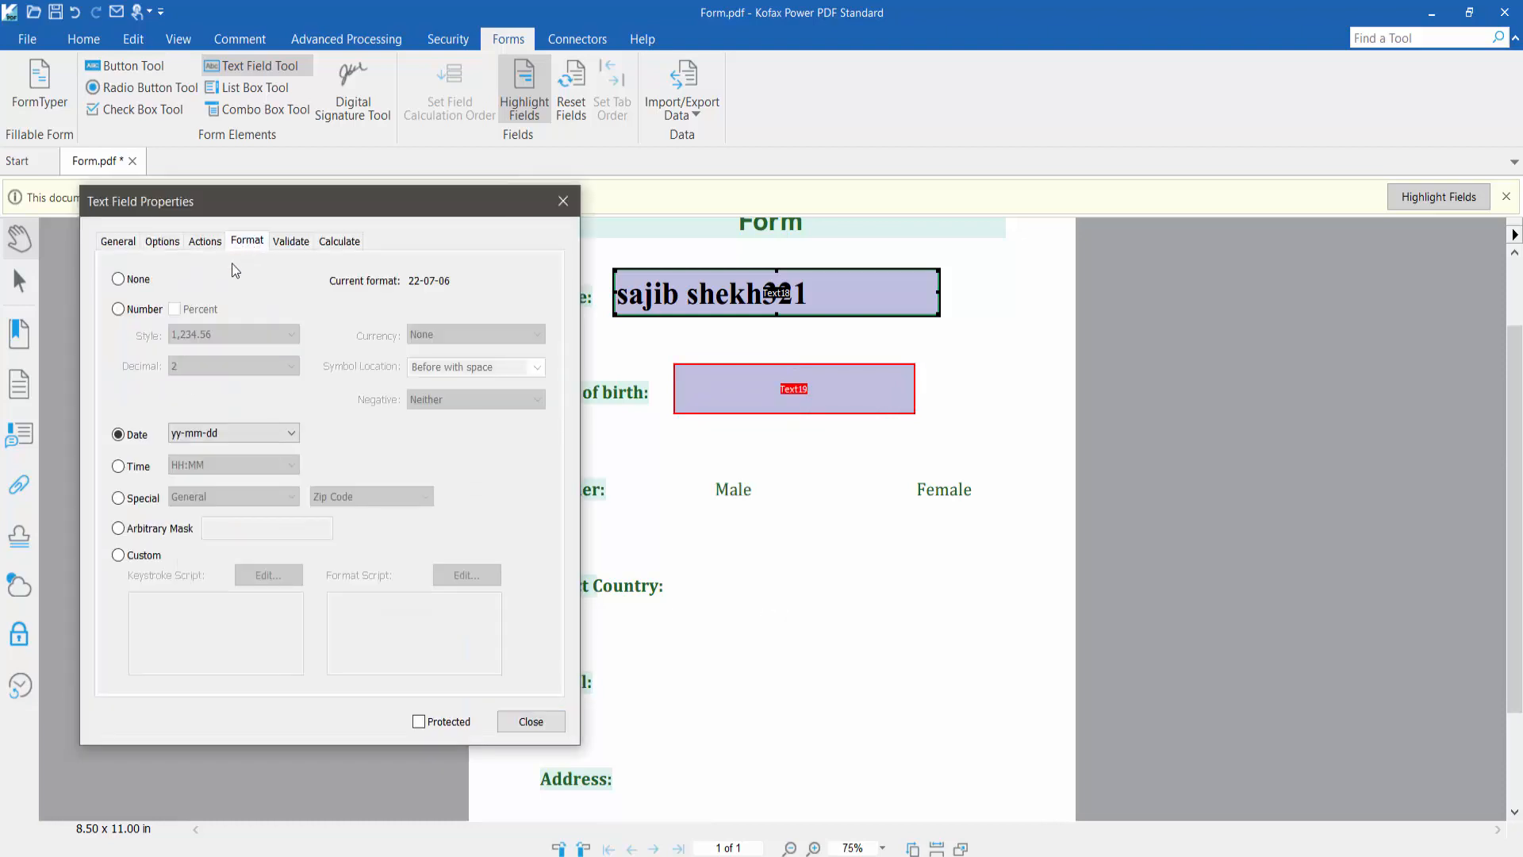
left_click(248, 433)
key("Escape")
left_click(237, 502)
left_click(517, 721)
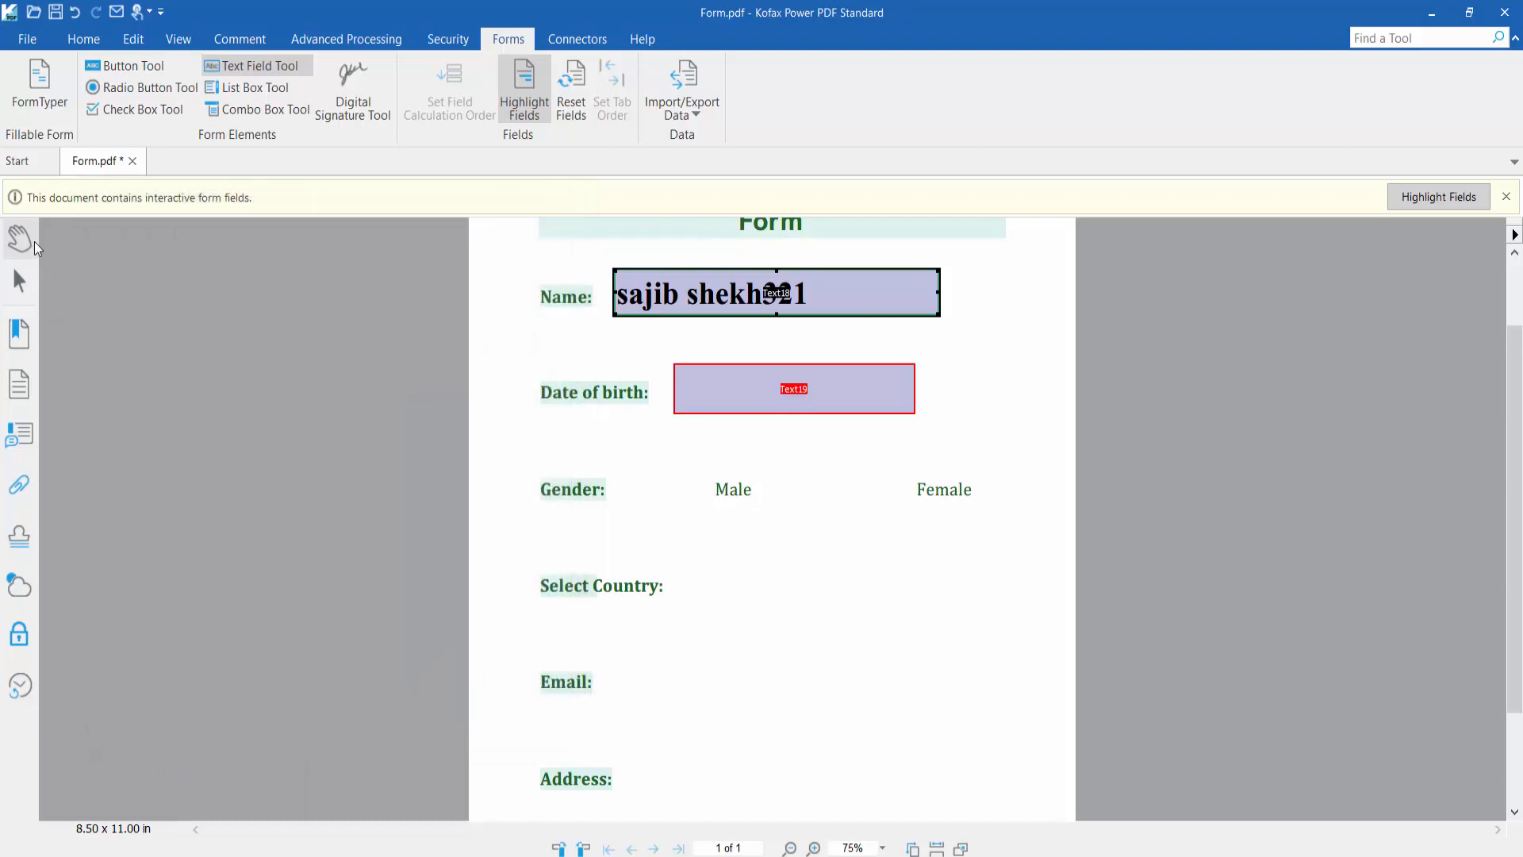
Enter 01/02/2022 in the Date of birth field
left_click(19, 238)
left_click(725, 404)
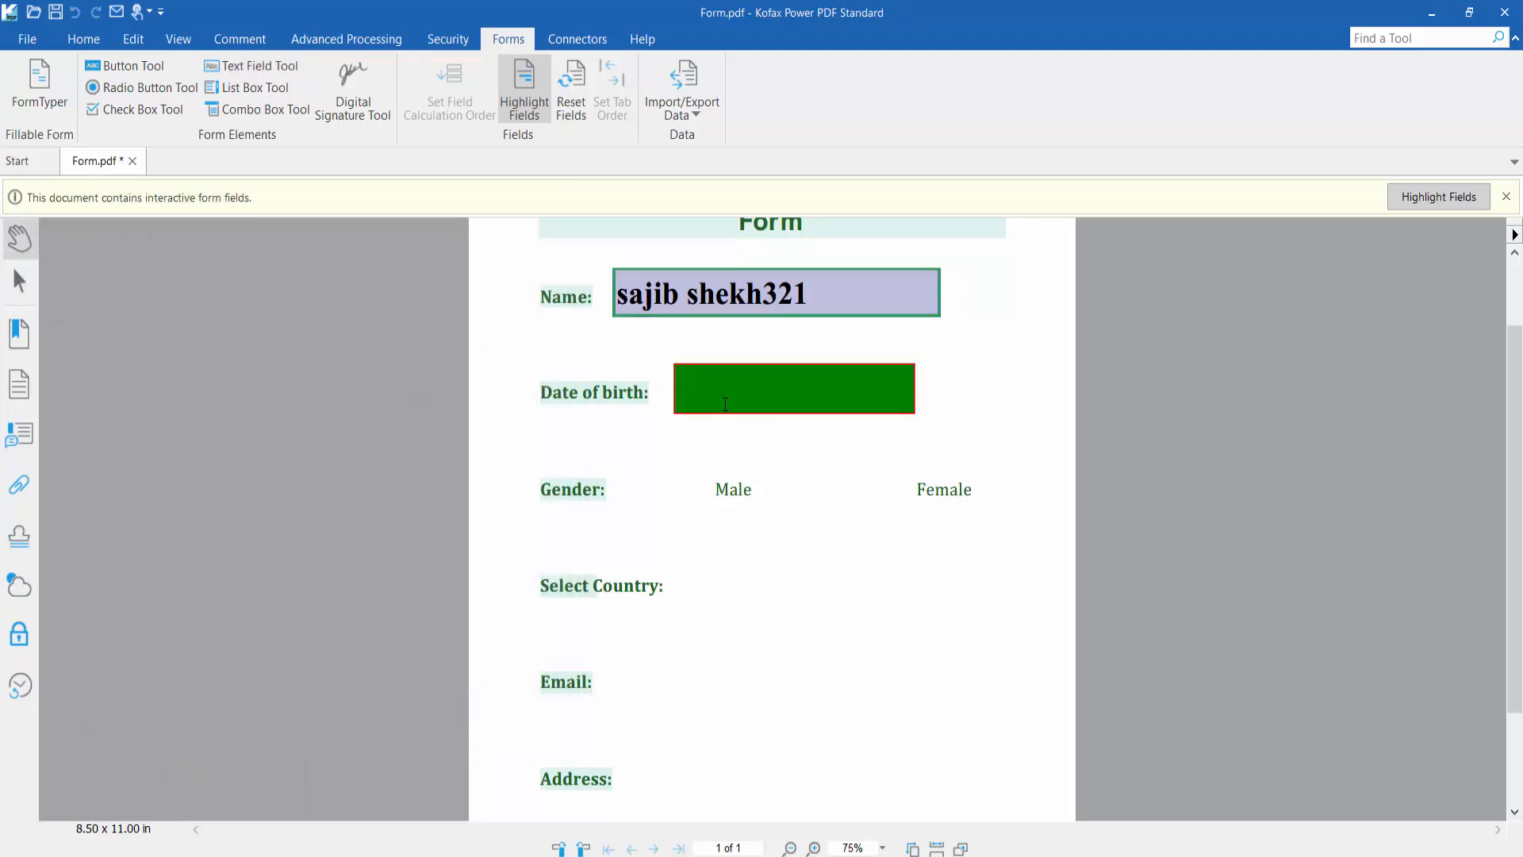
type("01/02")
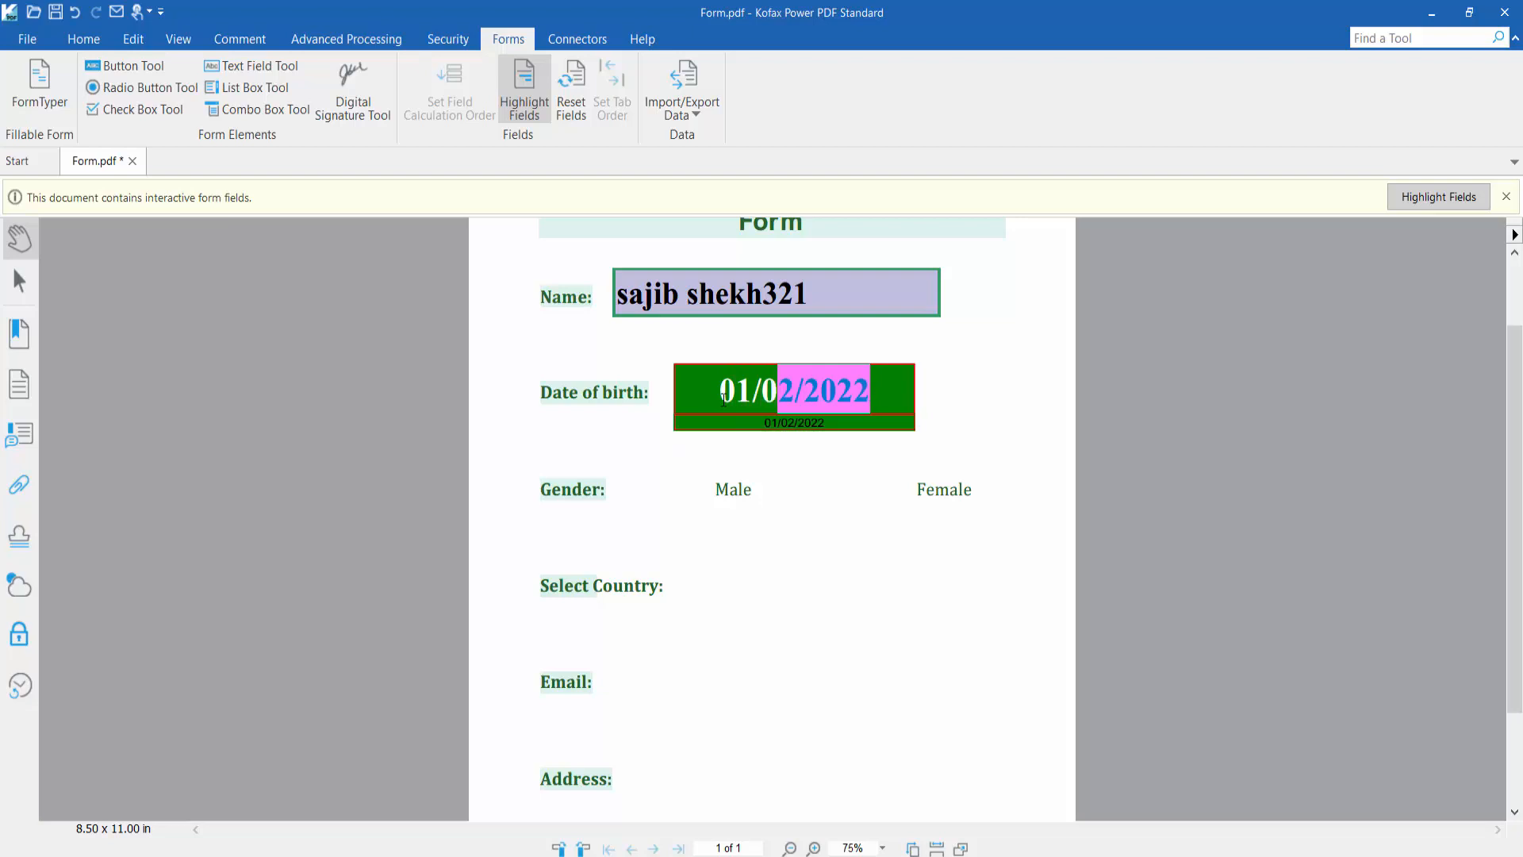
type("/2022")
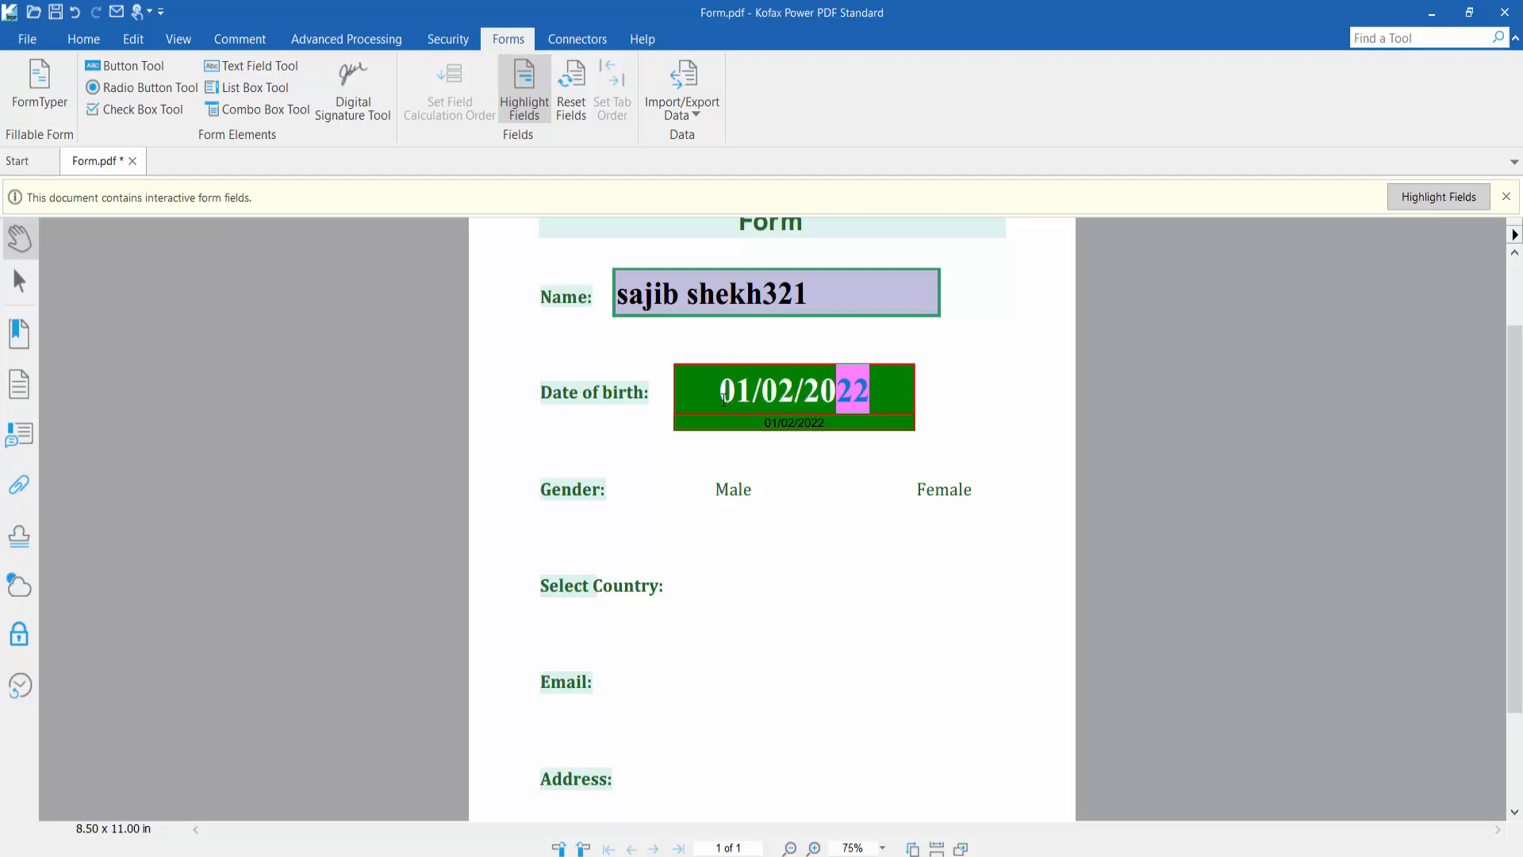
left_click(823, 534)
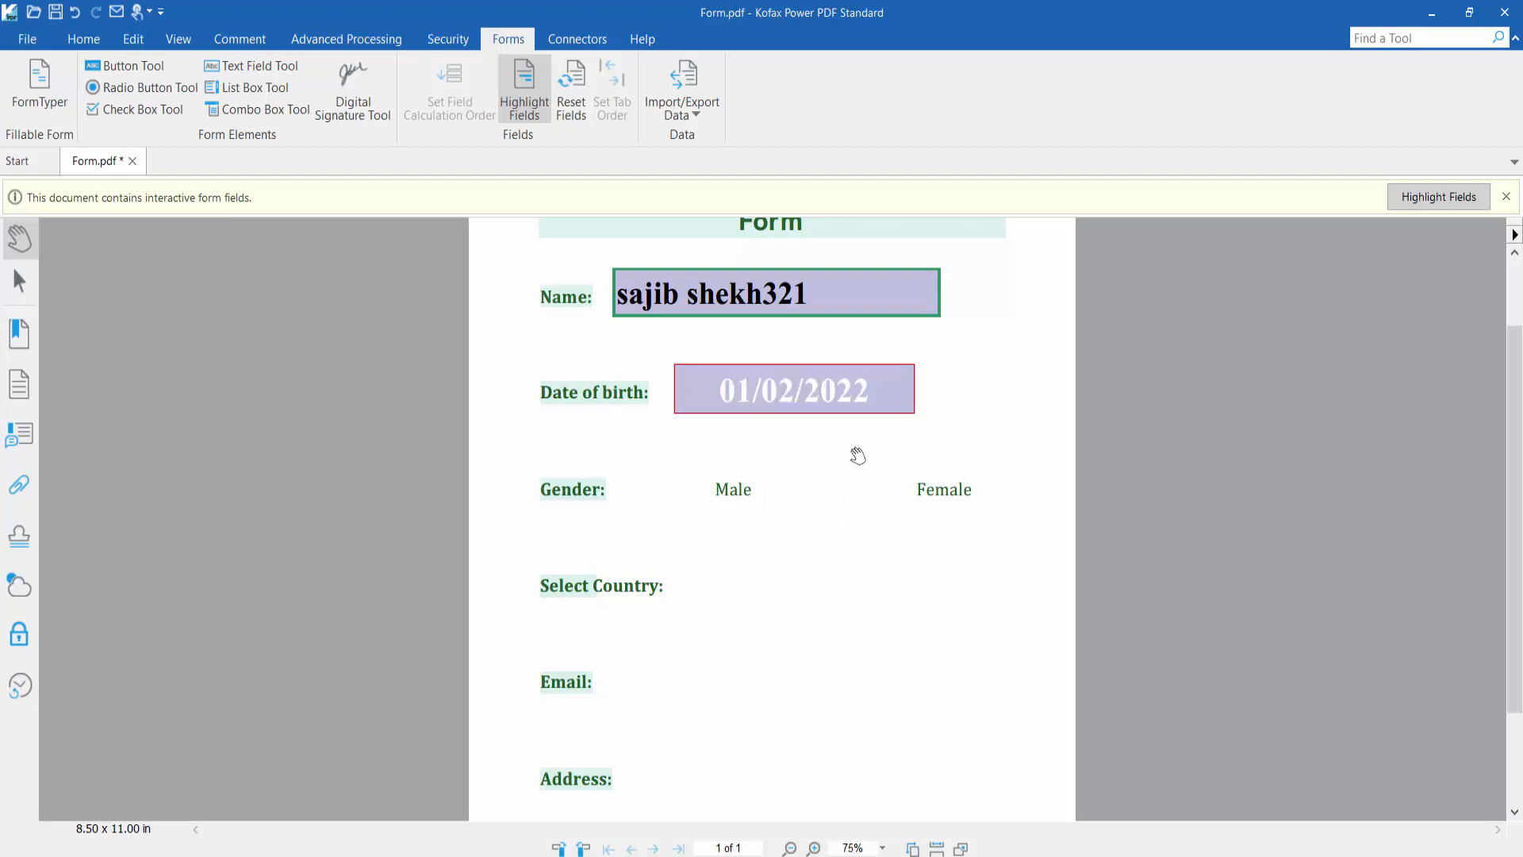
left_click(863, 397)
scroll(861, 505, "down", 1)
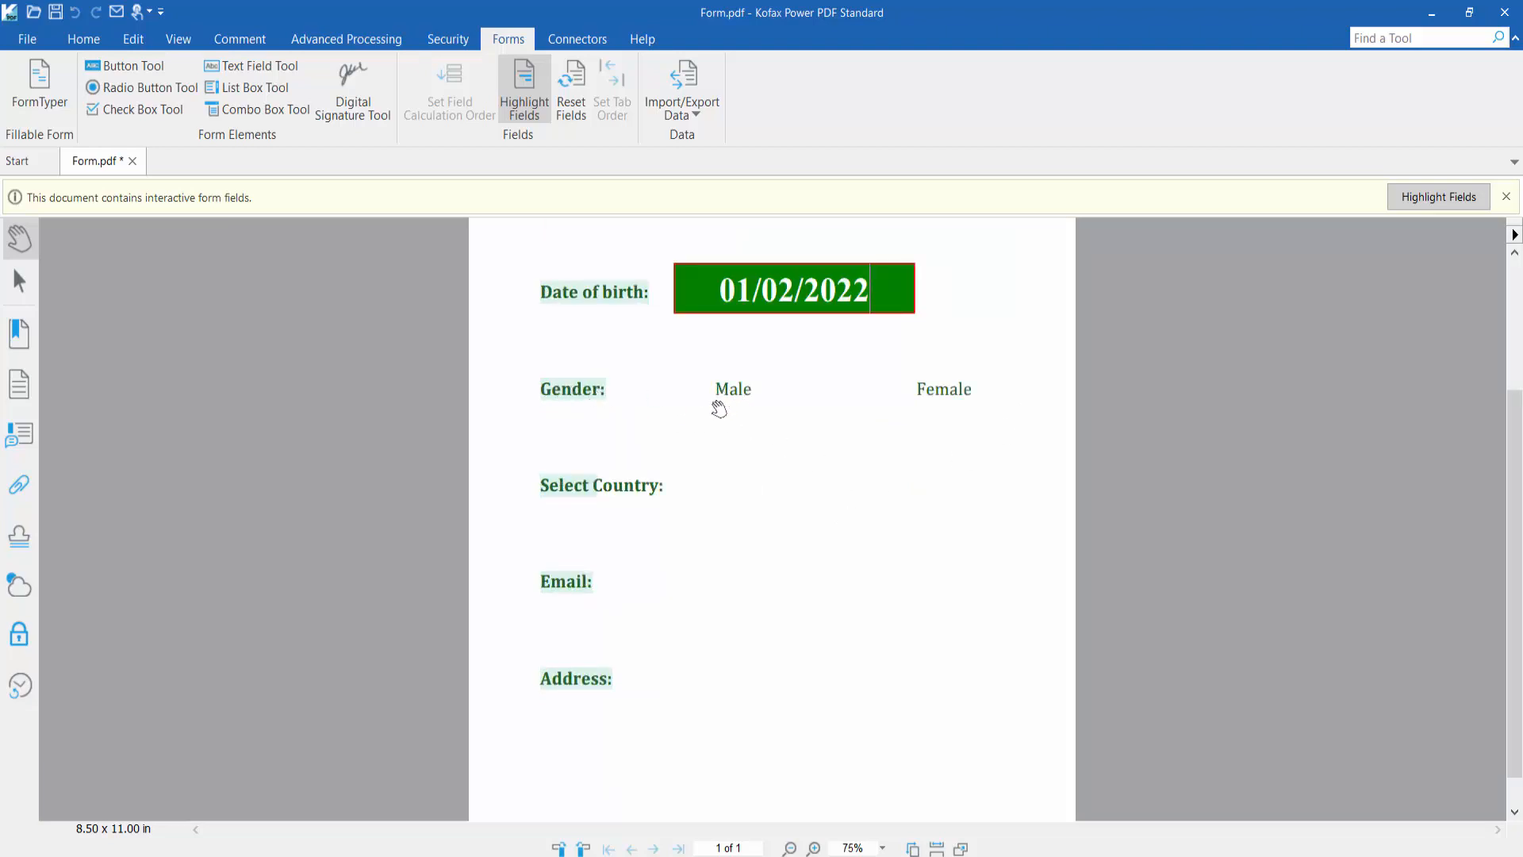
Draw a check box field beside the Male label
left_click(125, 106)
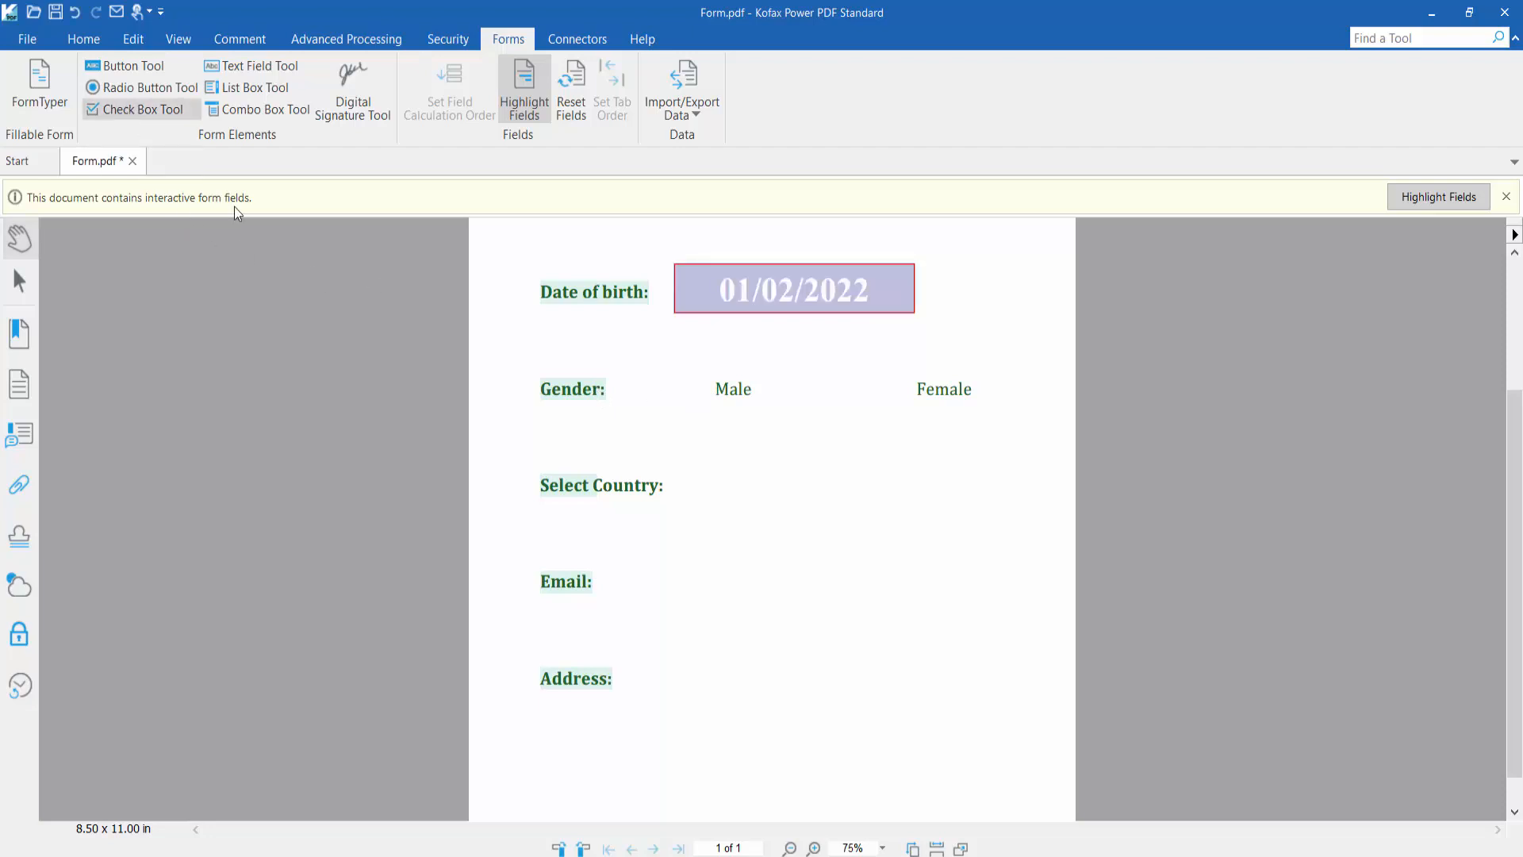
left_click_drag(638, 368, 672, 431)
left_click(507, 203)
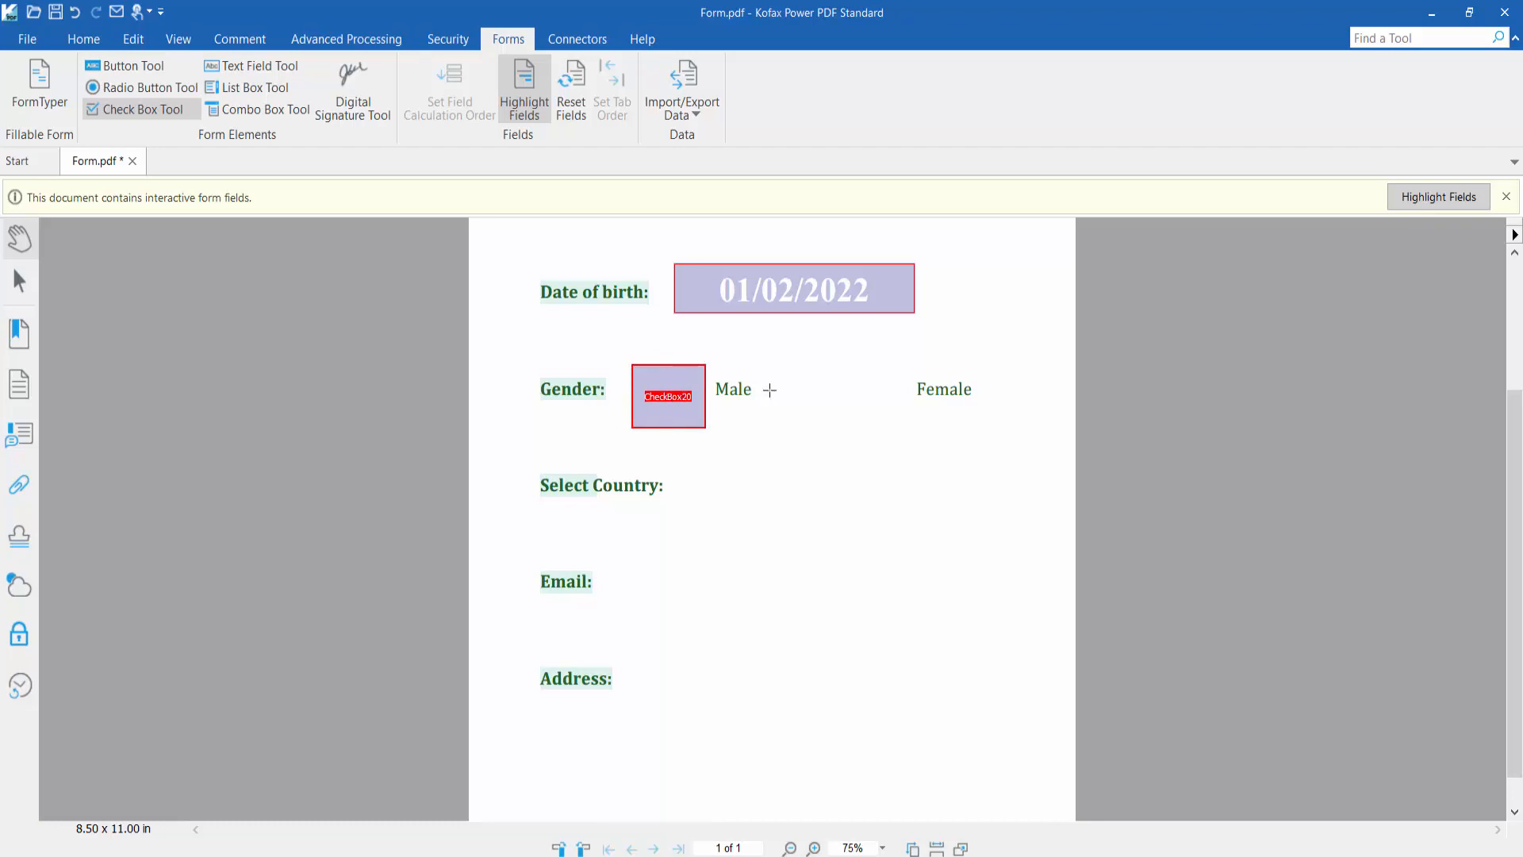
scroll(765, 391, "up", 1)
scroll(771, 388, "up", 3)
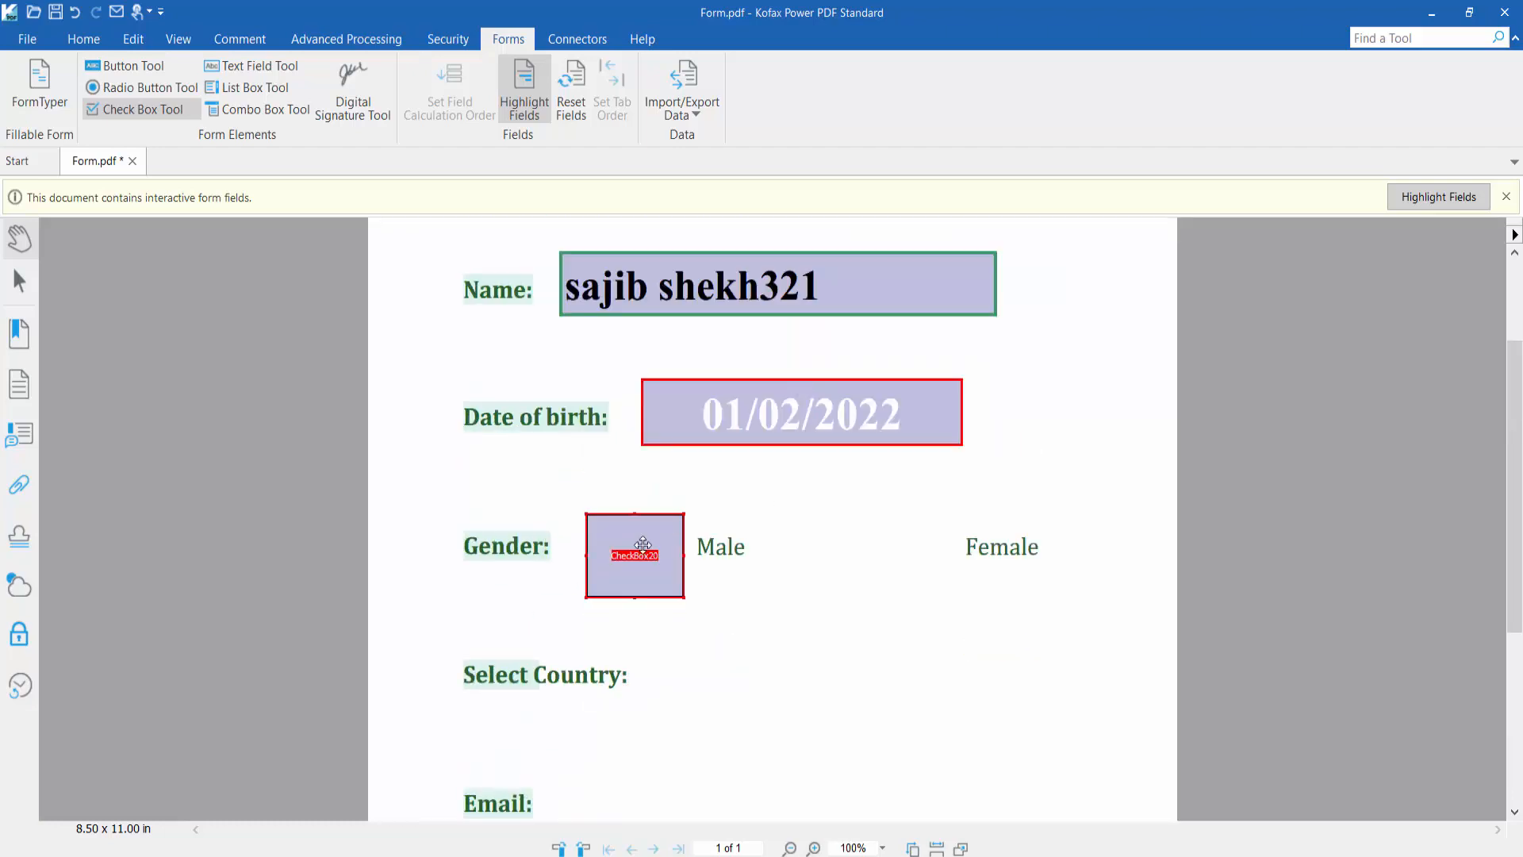
Give the Male check box a thick blue outline and circle style, then tick it
right_click(643, 544)
left_click(717, 754)
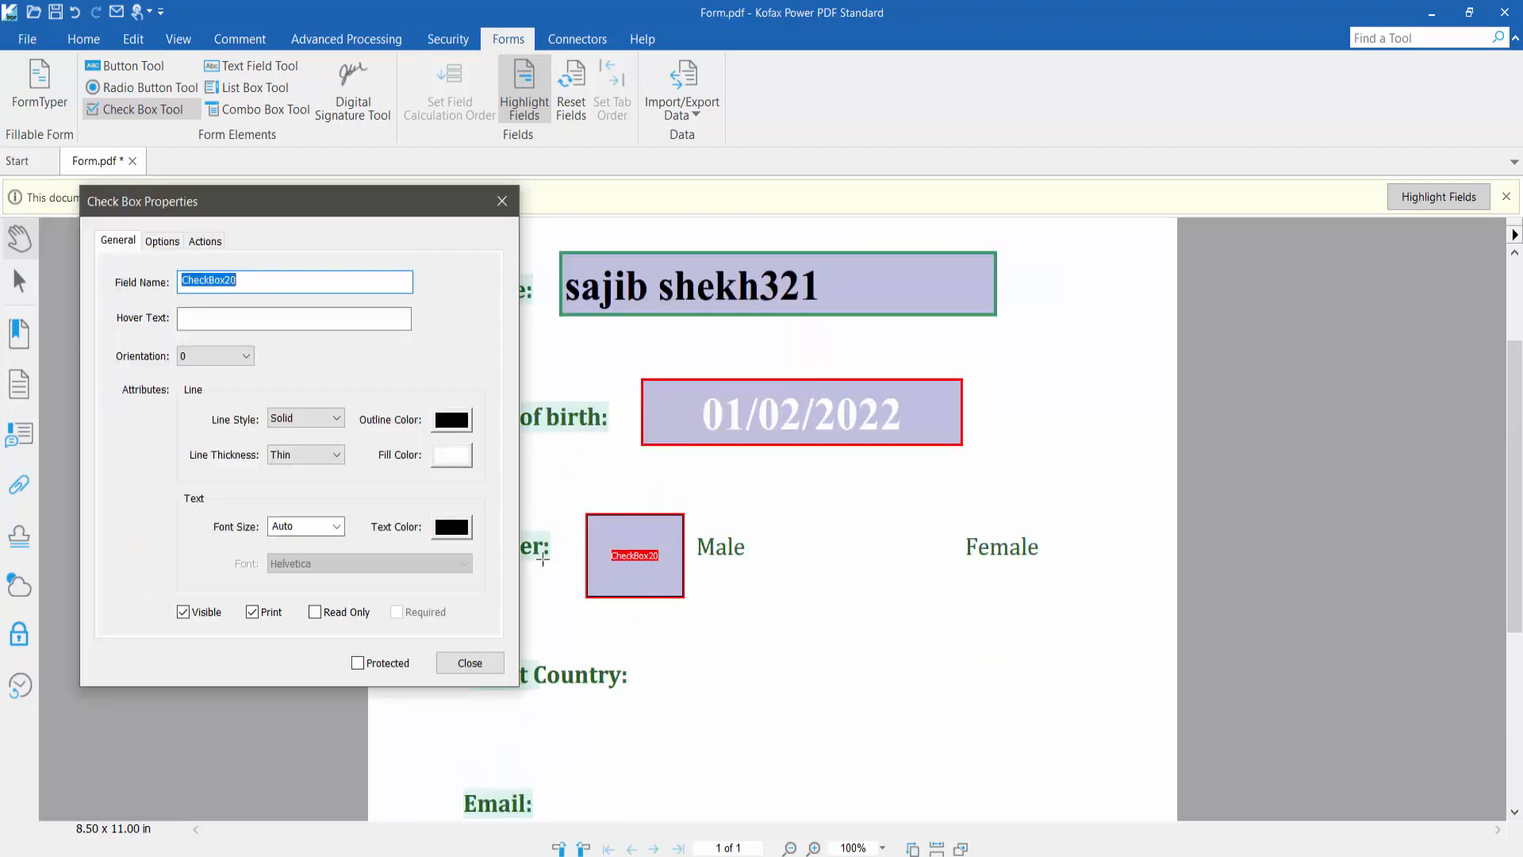
left_click(452, 421)
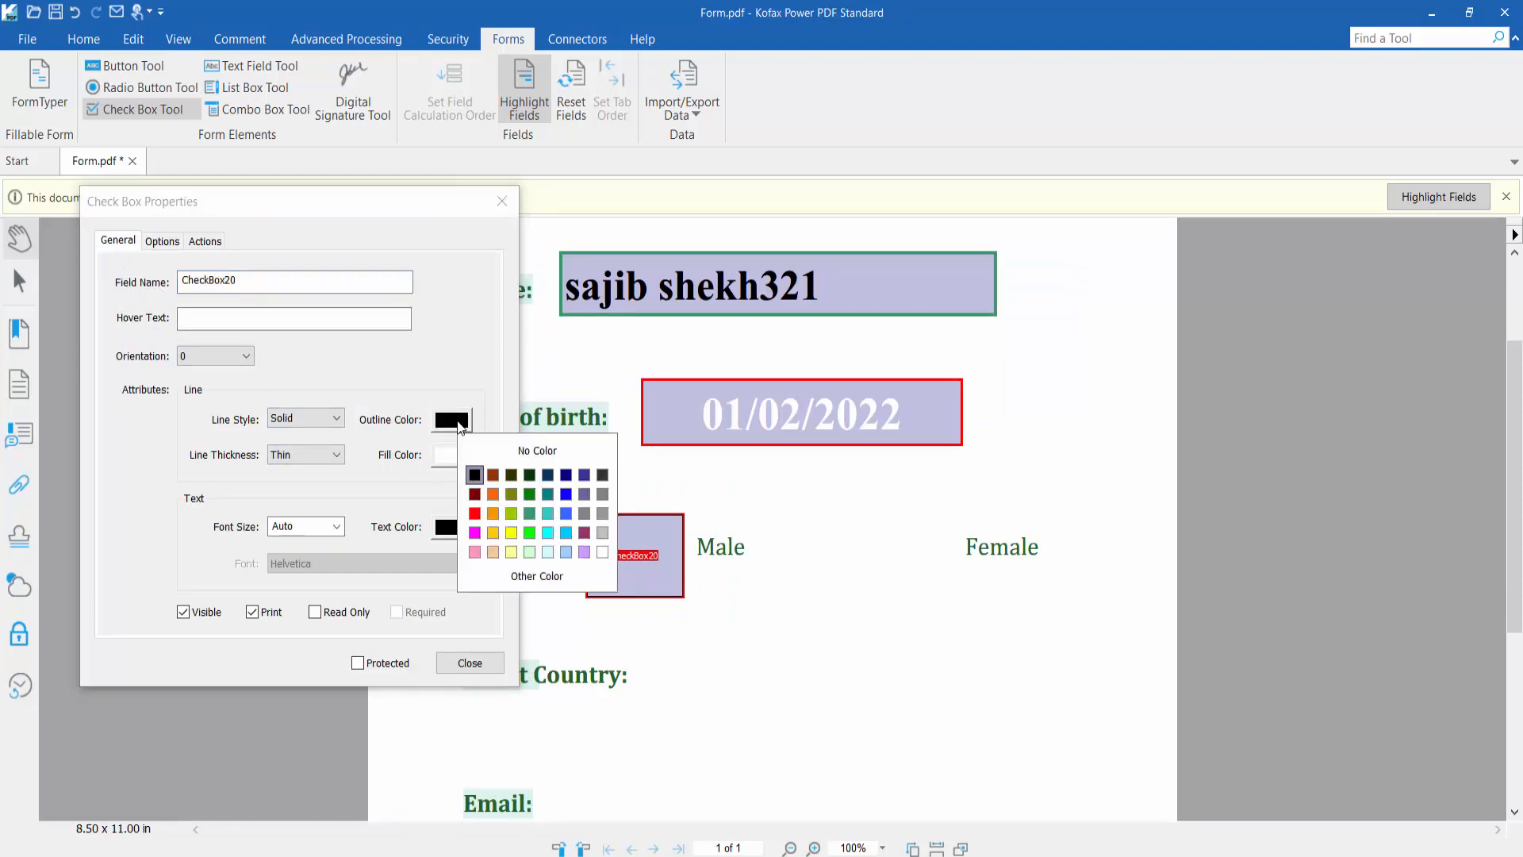
left_click(566, 495)
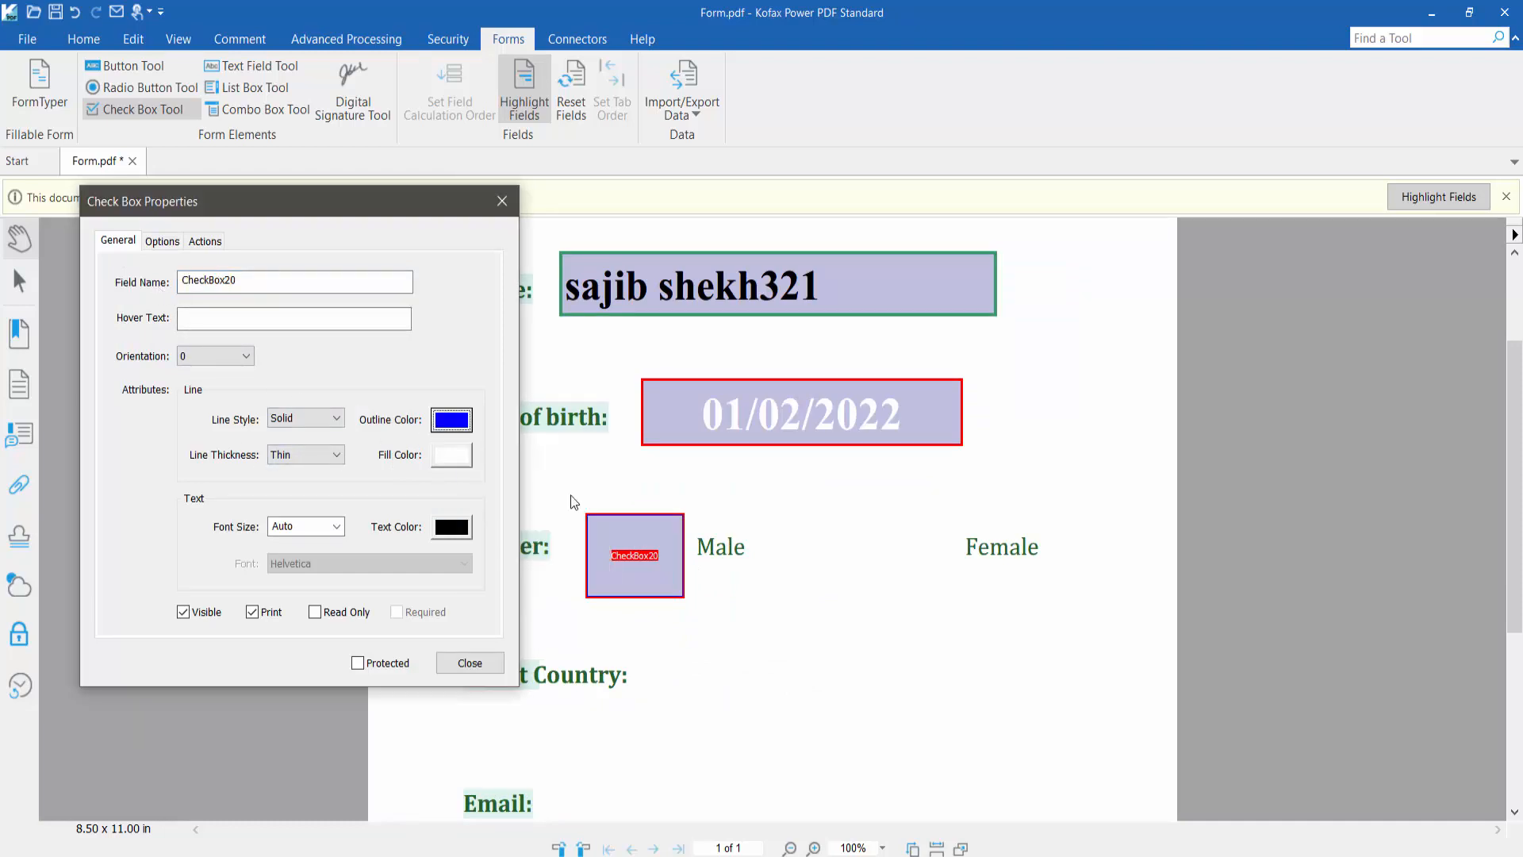
left_click(306, 454)
left_click(304, 502)
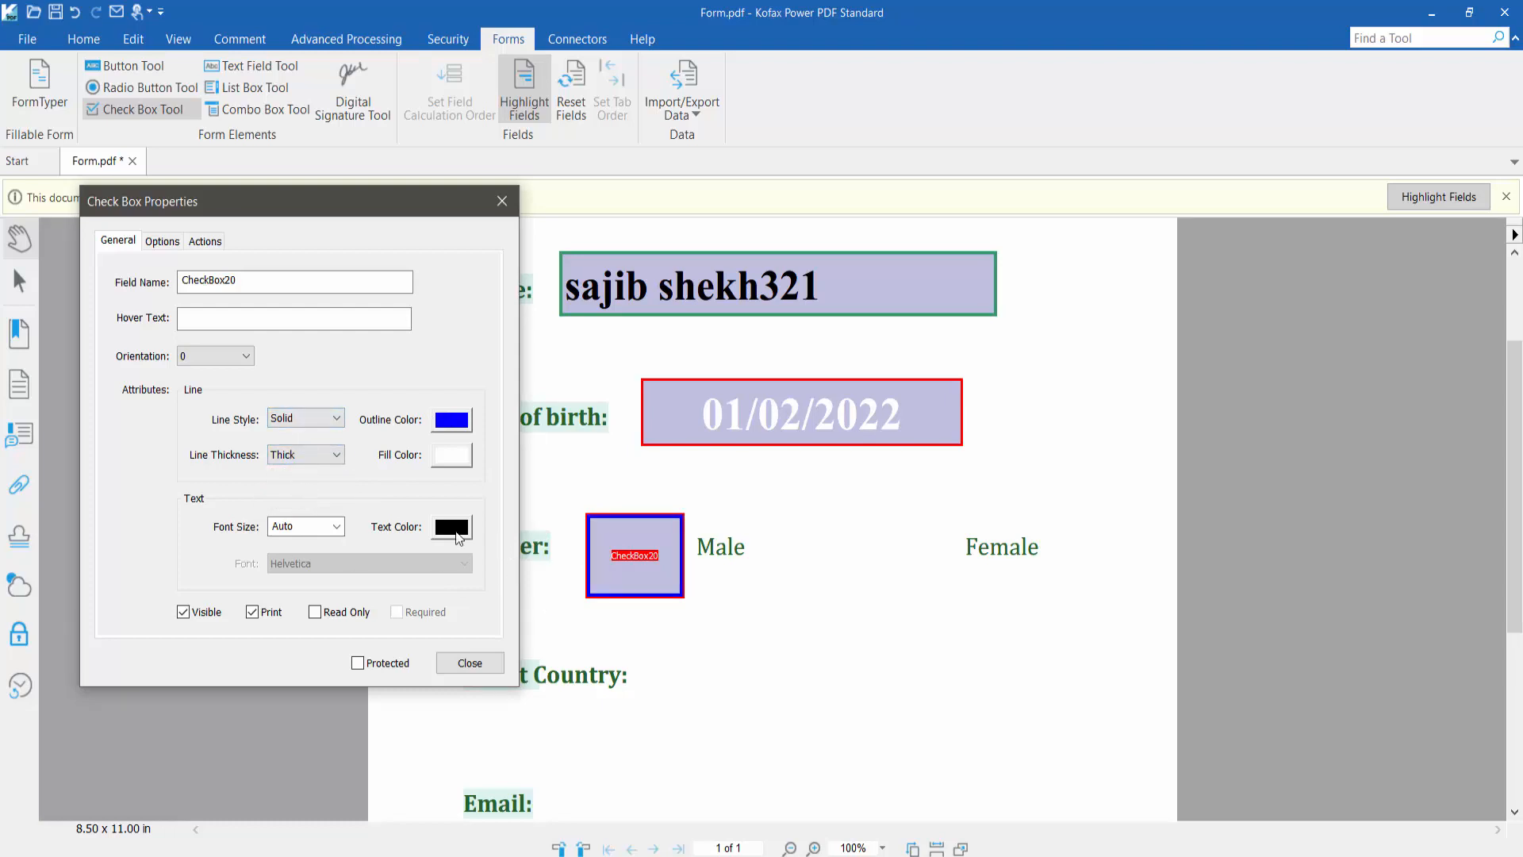
left_click(163, 241)
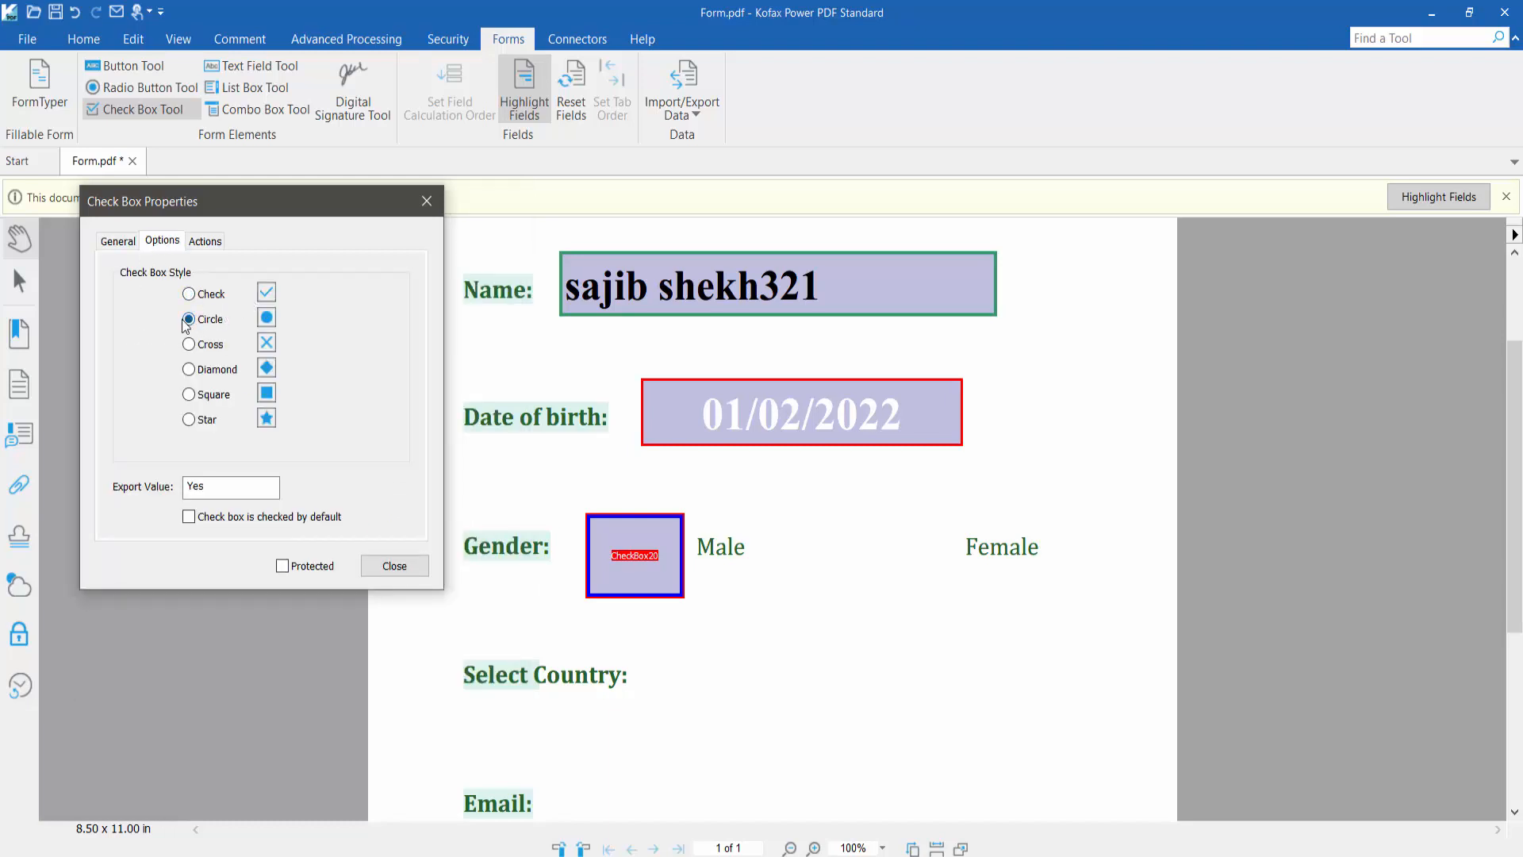
left_click(393, 567)
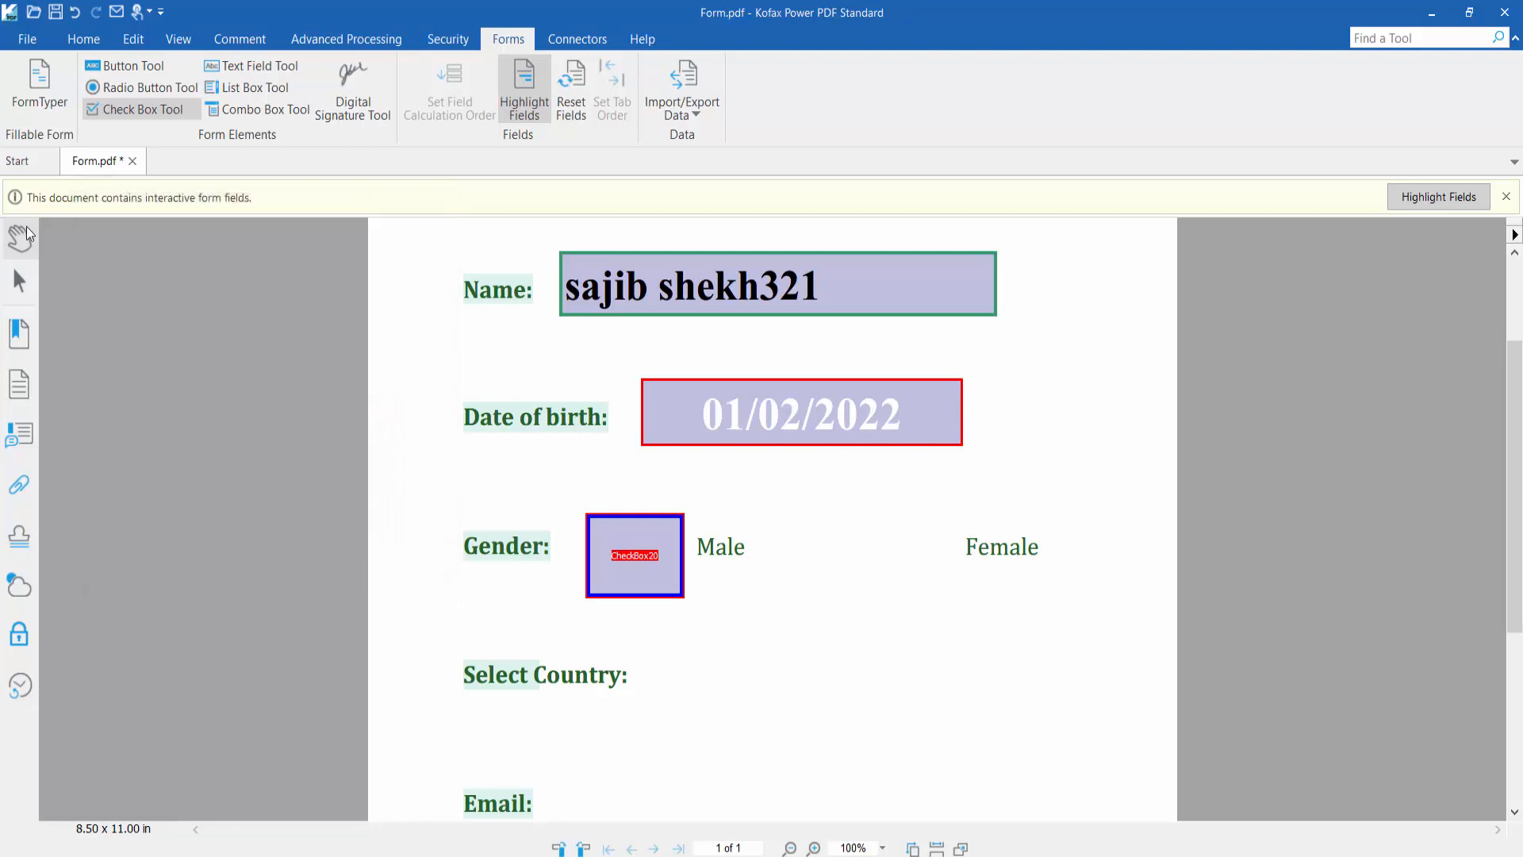
left_click(18, 277)
left_click(627, 560)
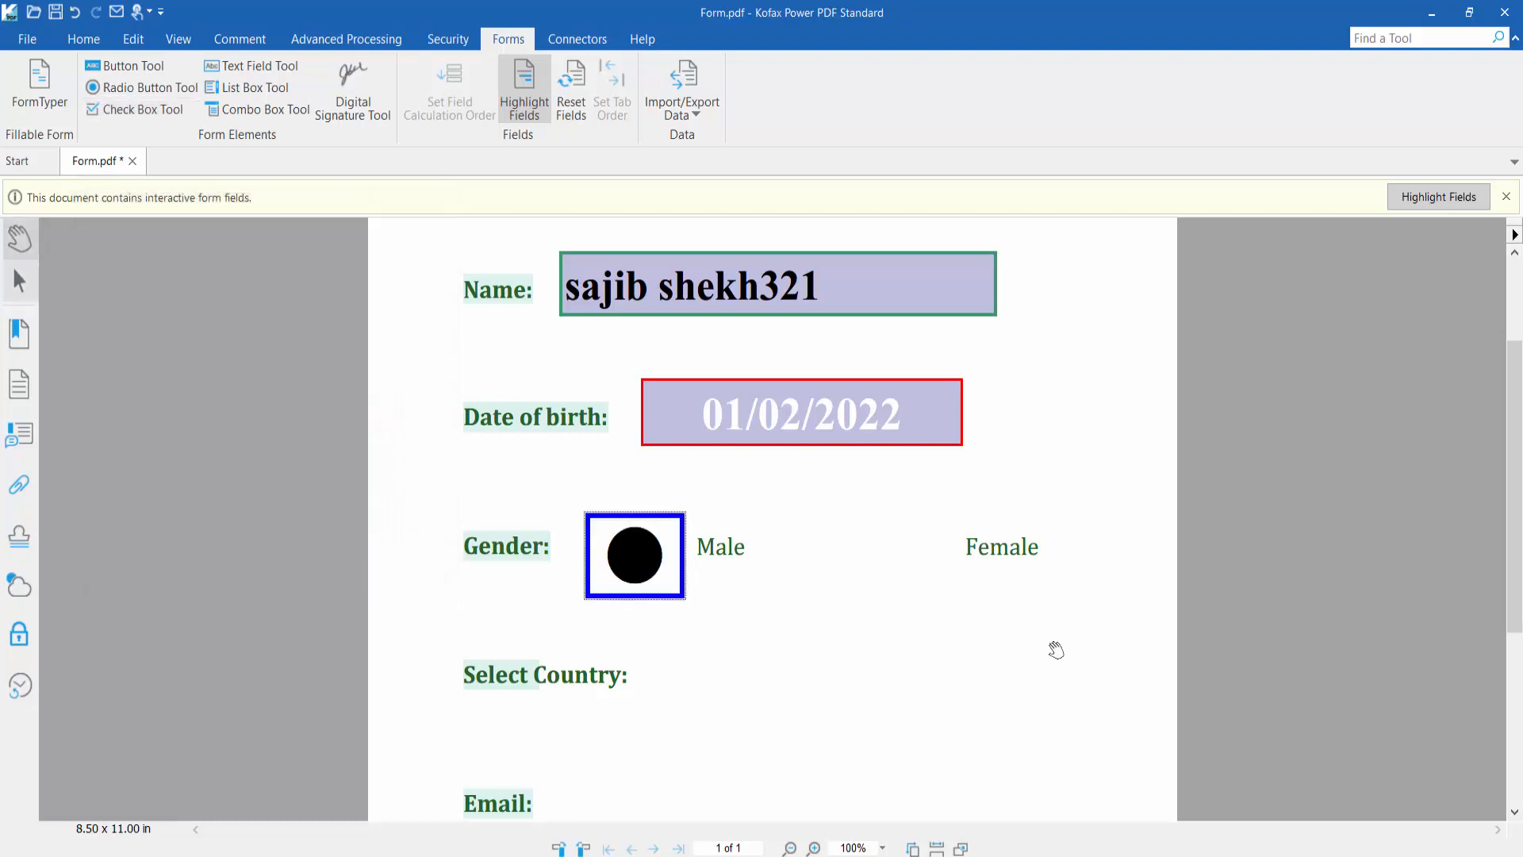
Draw a check box beside the Female label with a check-mark style
left_click(136, 111)
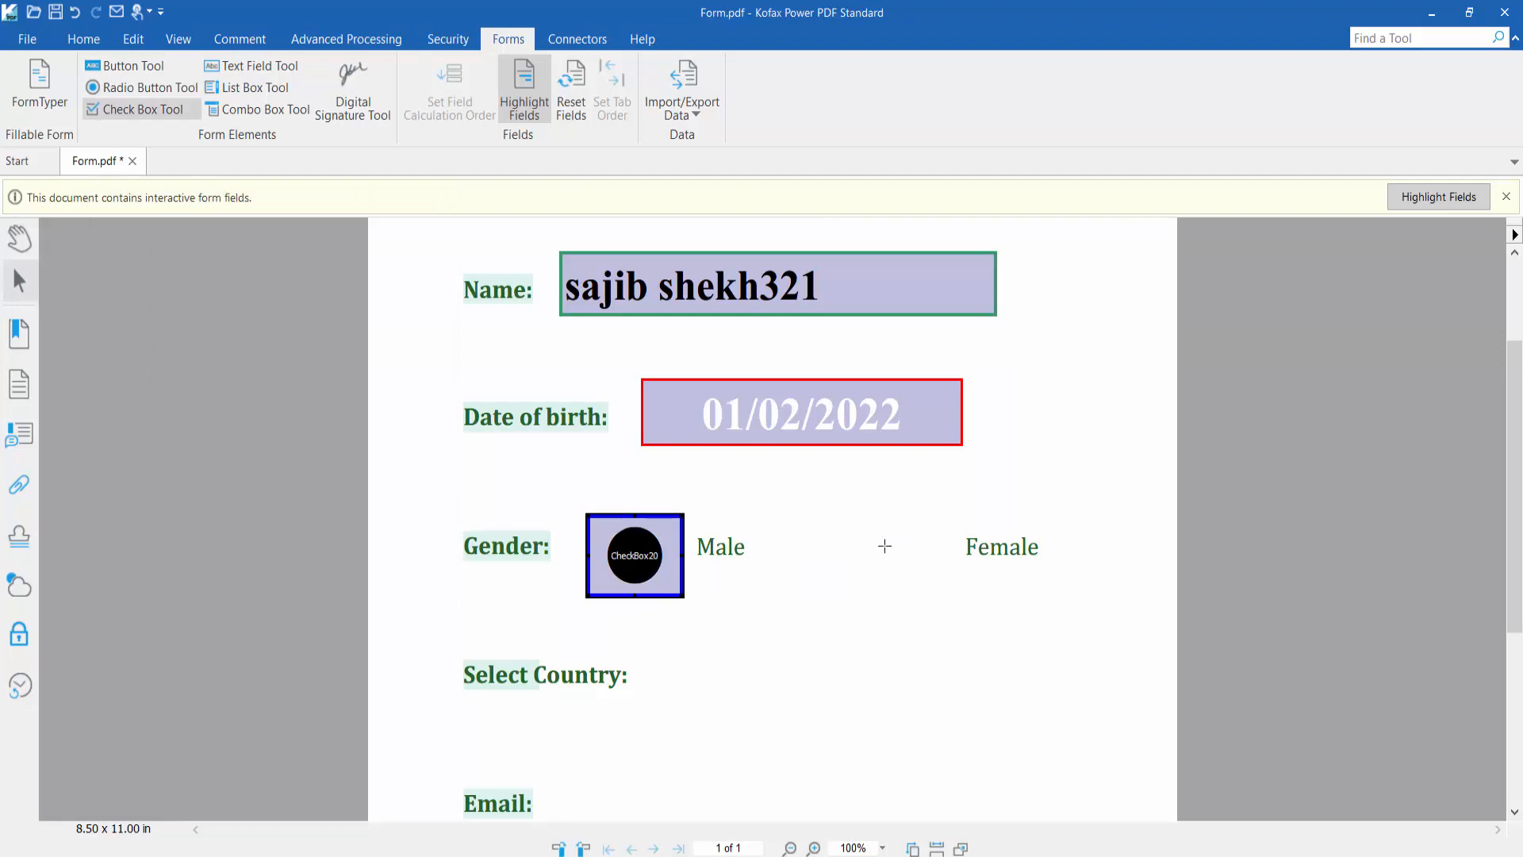
left_click_drag(857, 502, 959, 599)
left_click(187, 291)
left_click(394, 564)
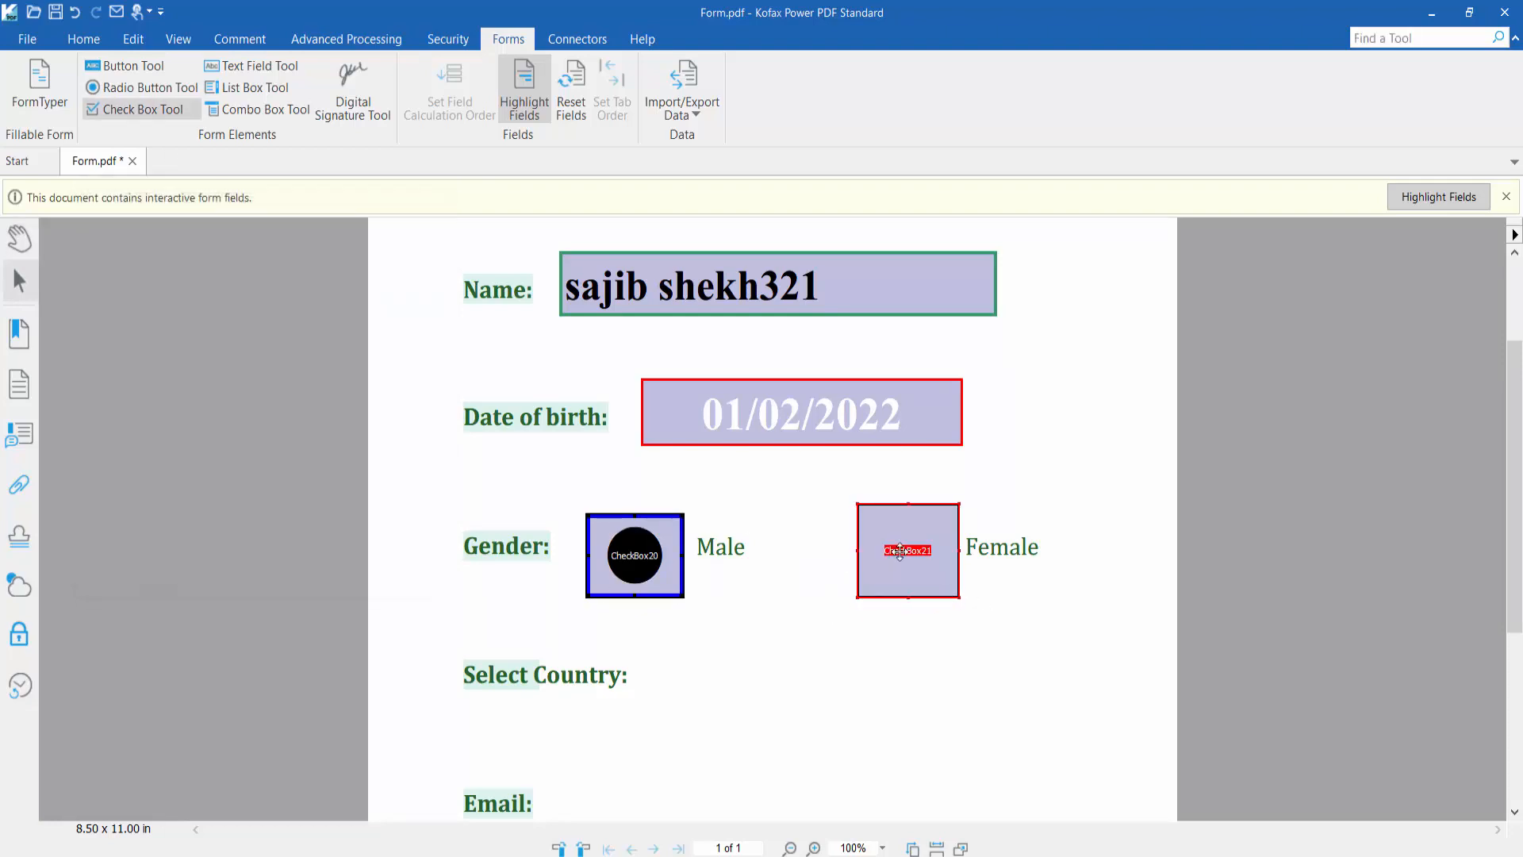
Give the Female check box a thick red outline
right_click(900, 550)
left_click(979, 765)
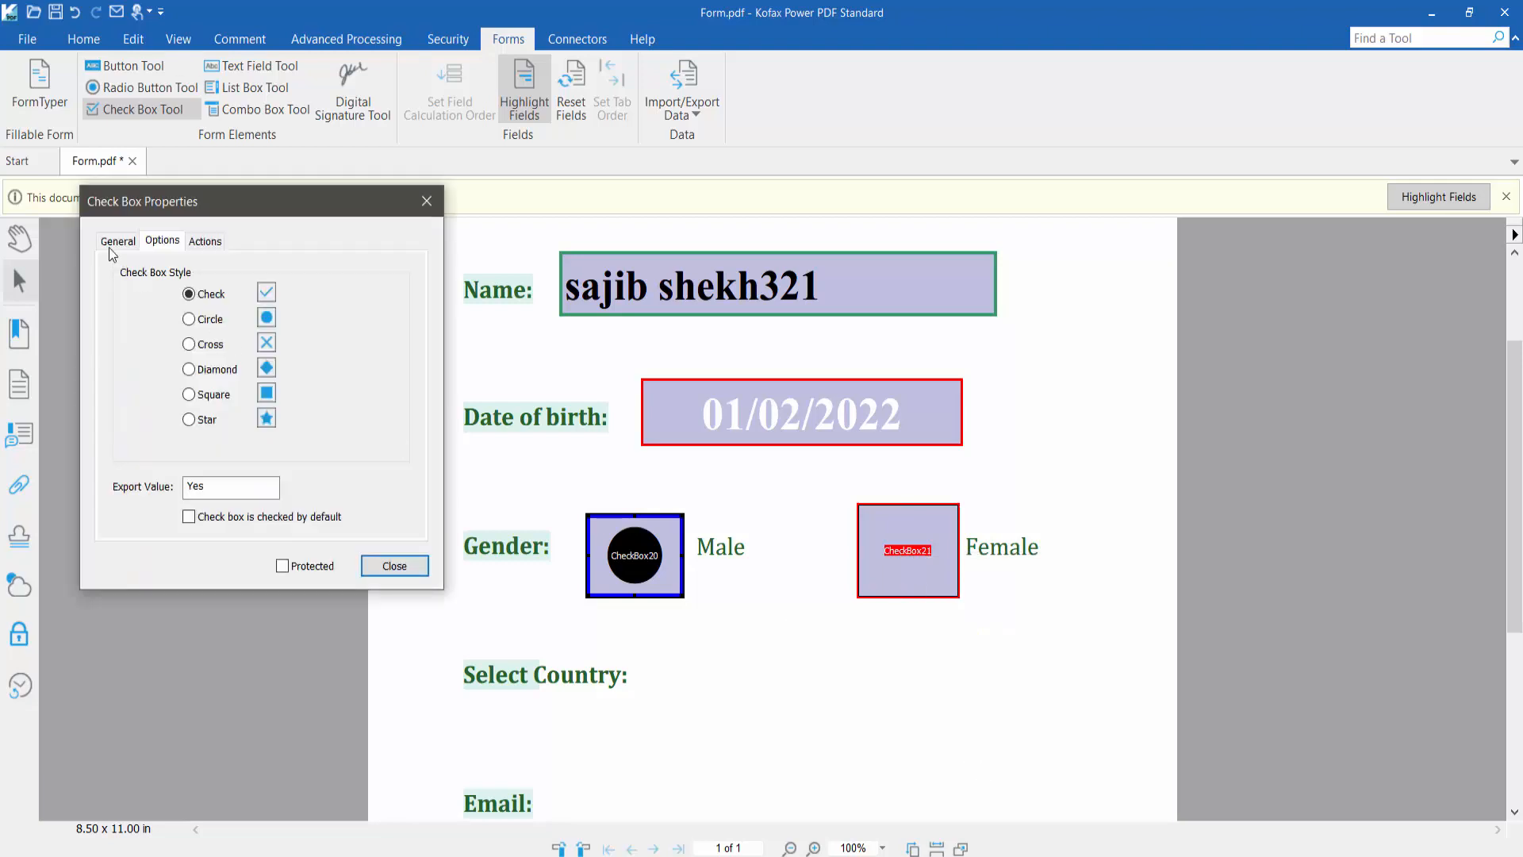
left_click(113, 243)
left_click(451, 419)
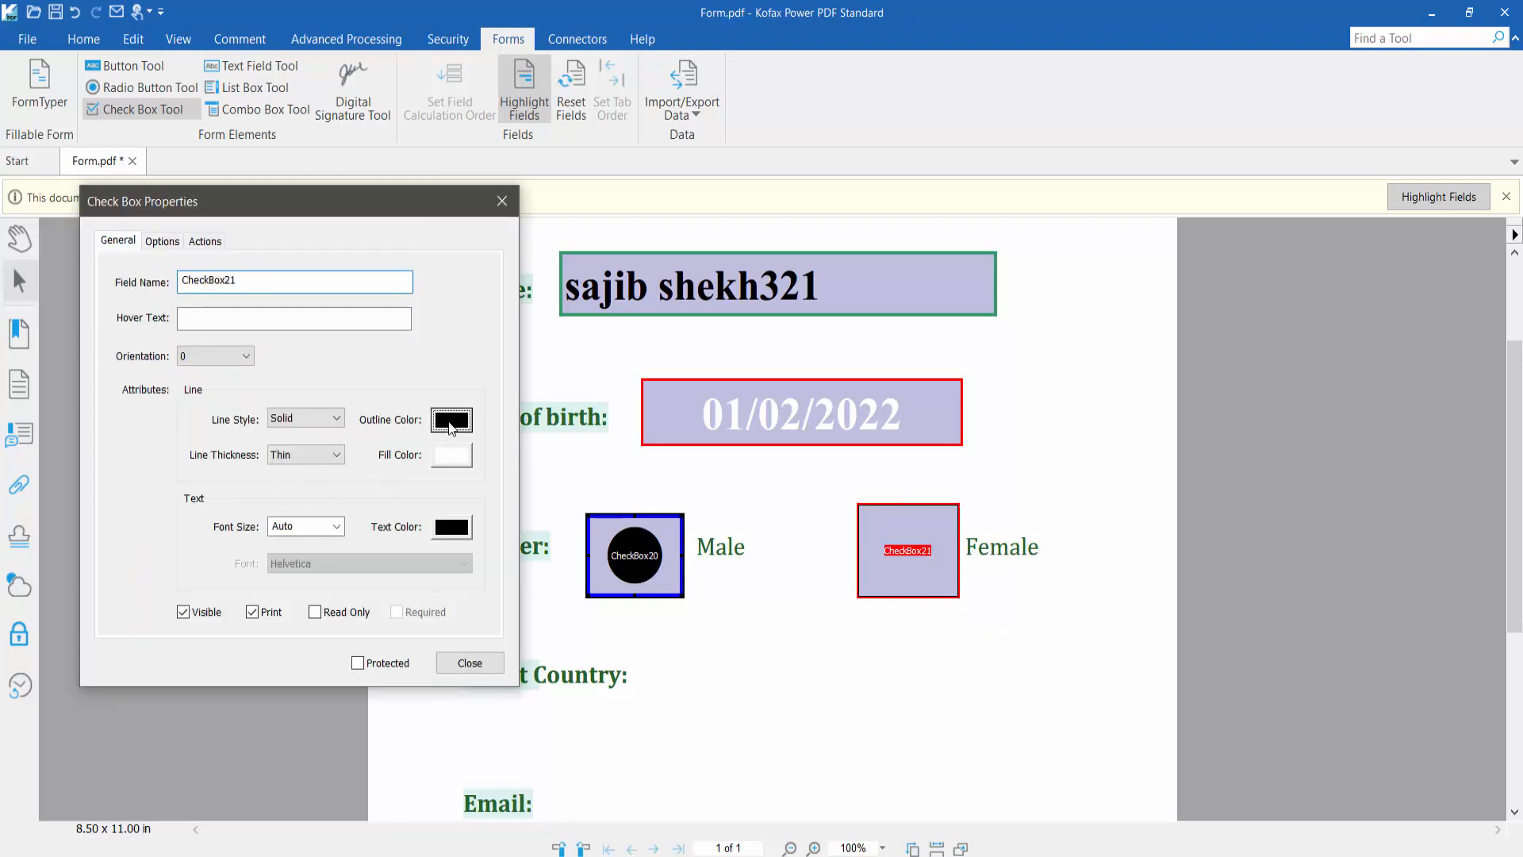
left_click(459, 517)
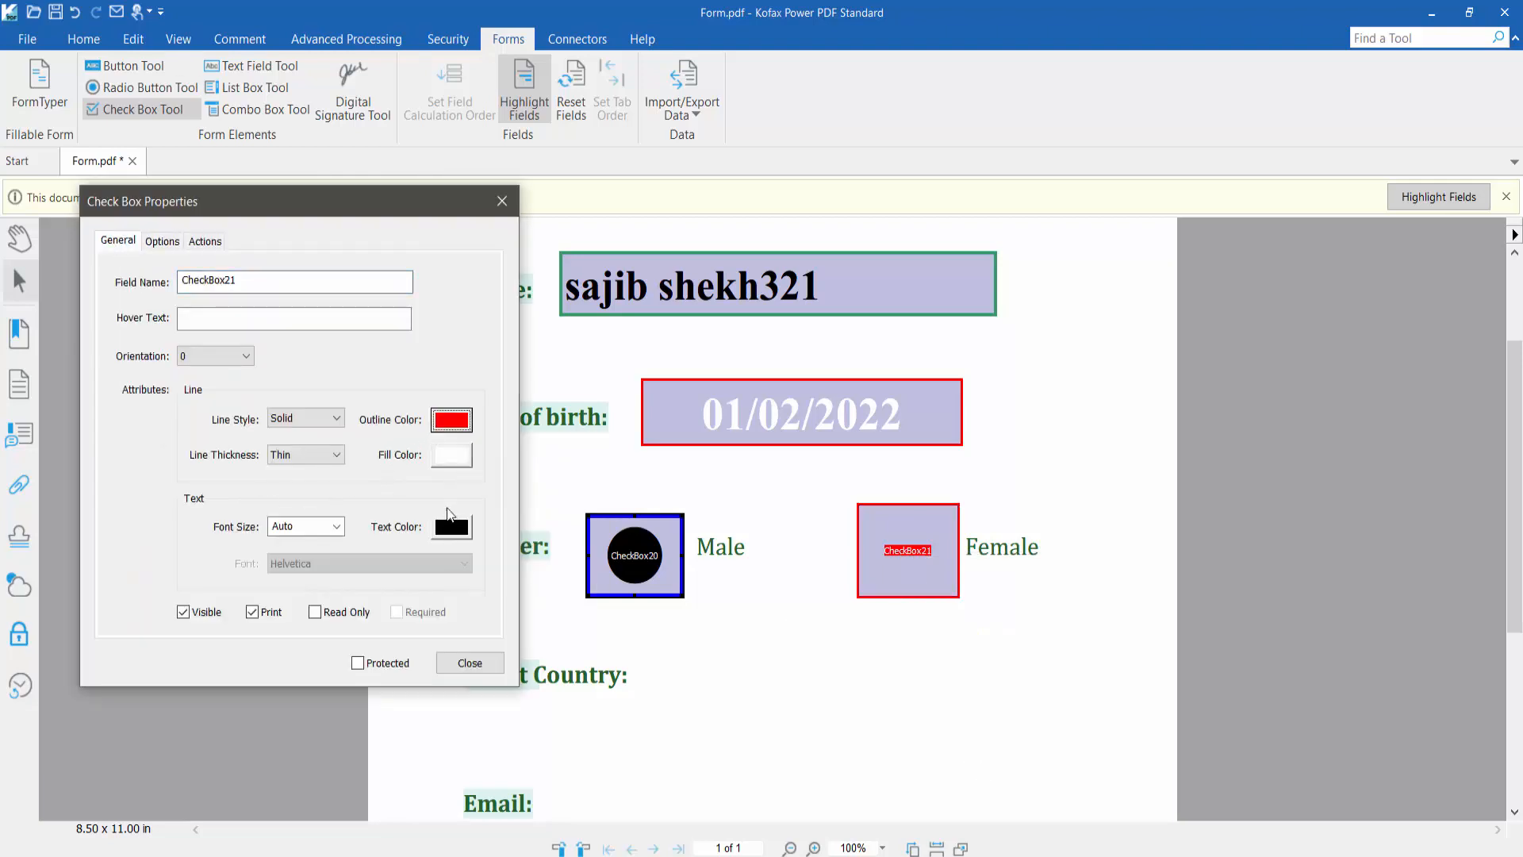
left_click(303, 450)
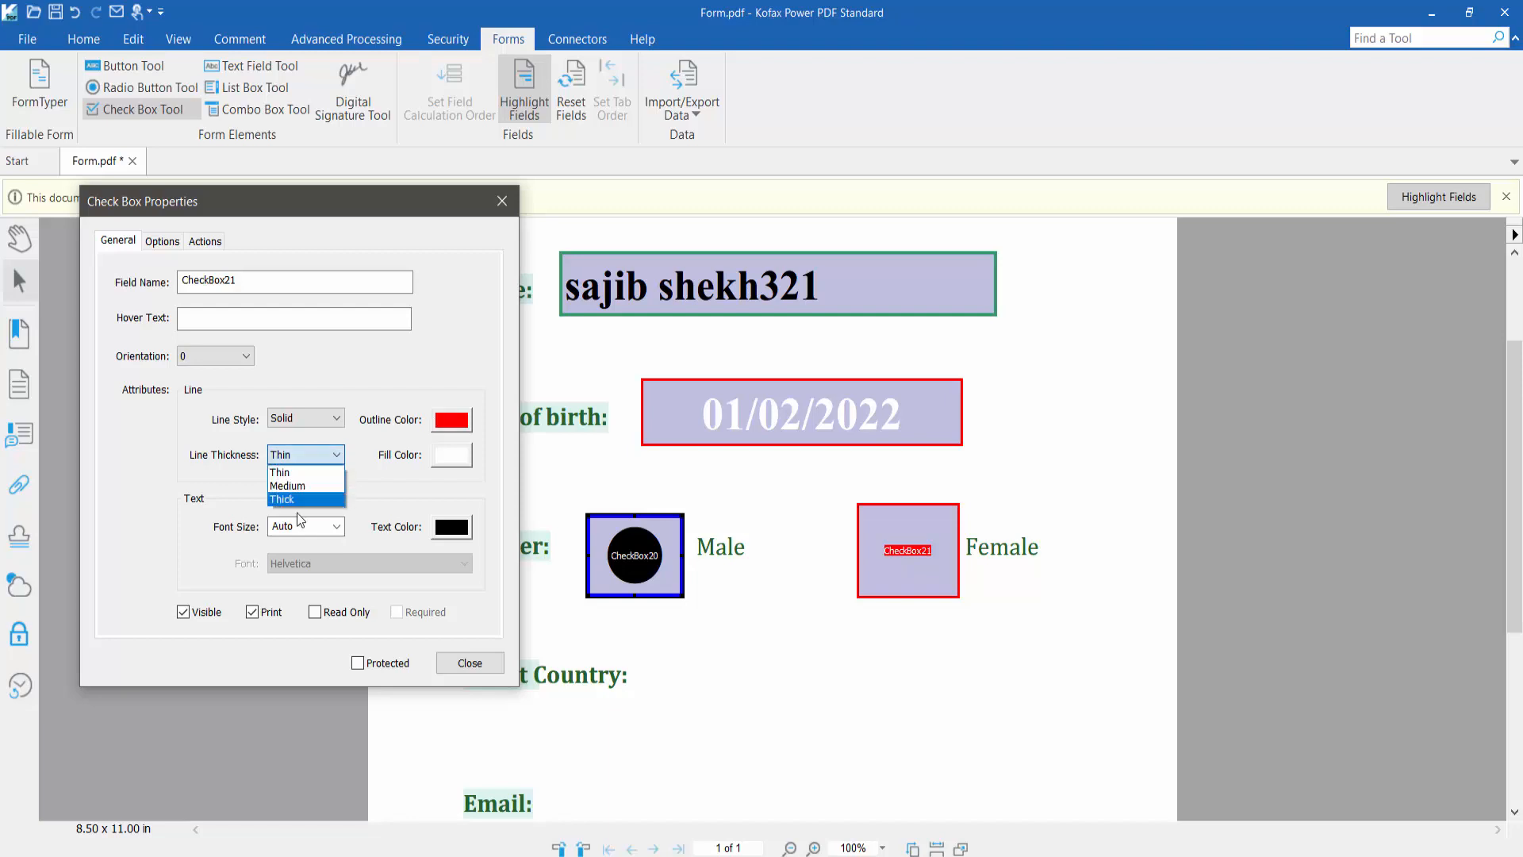
Keep the Female box's fill white and text black, then close its properties
left_click(452, 457)
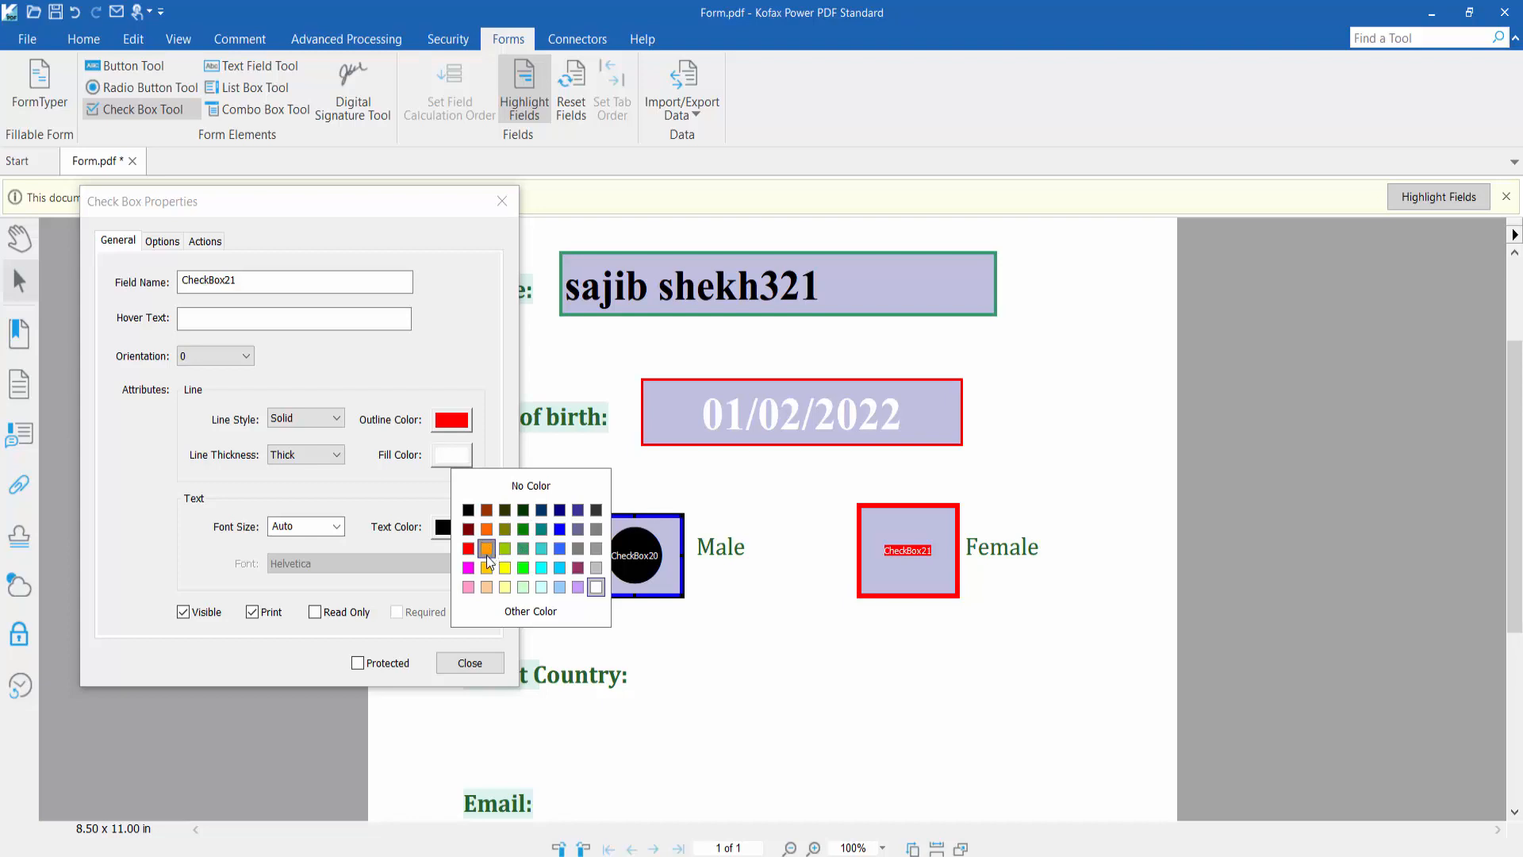
left_click(595, 587)
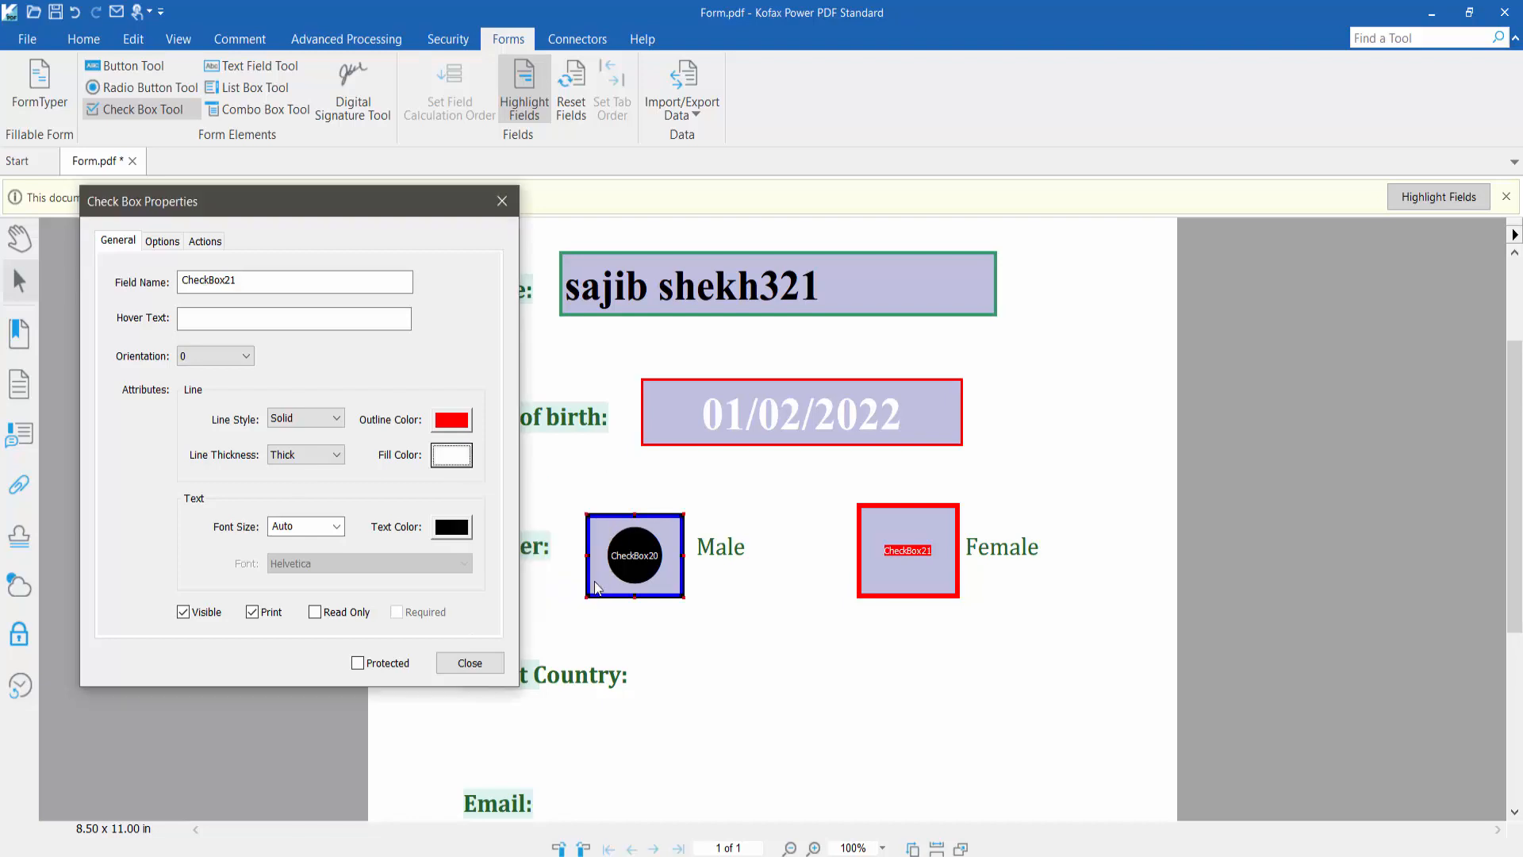
left_click(452, 527)
left_click(448, 526)
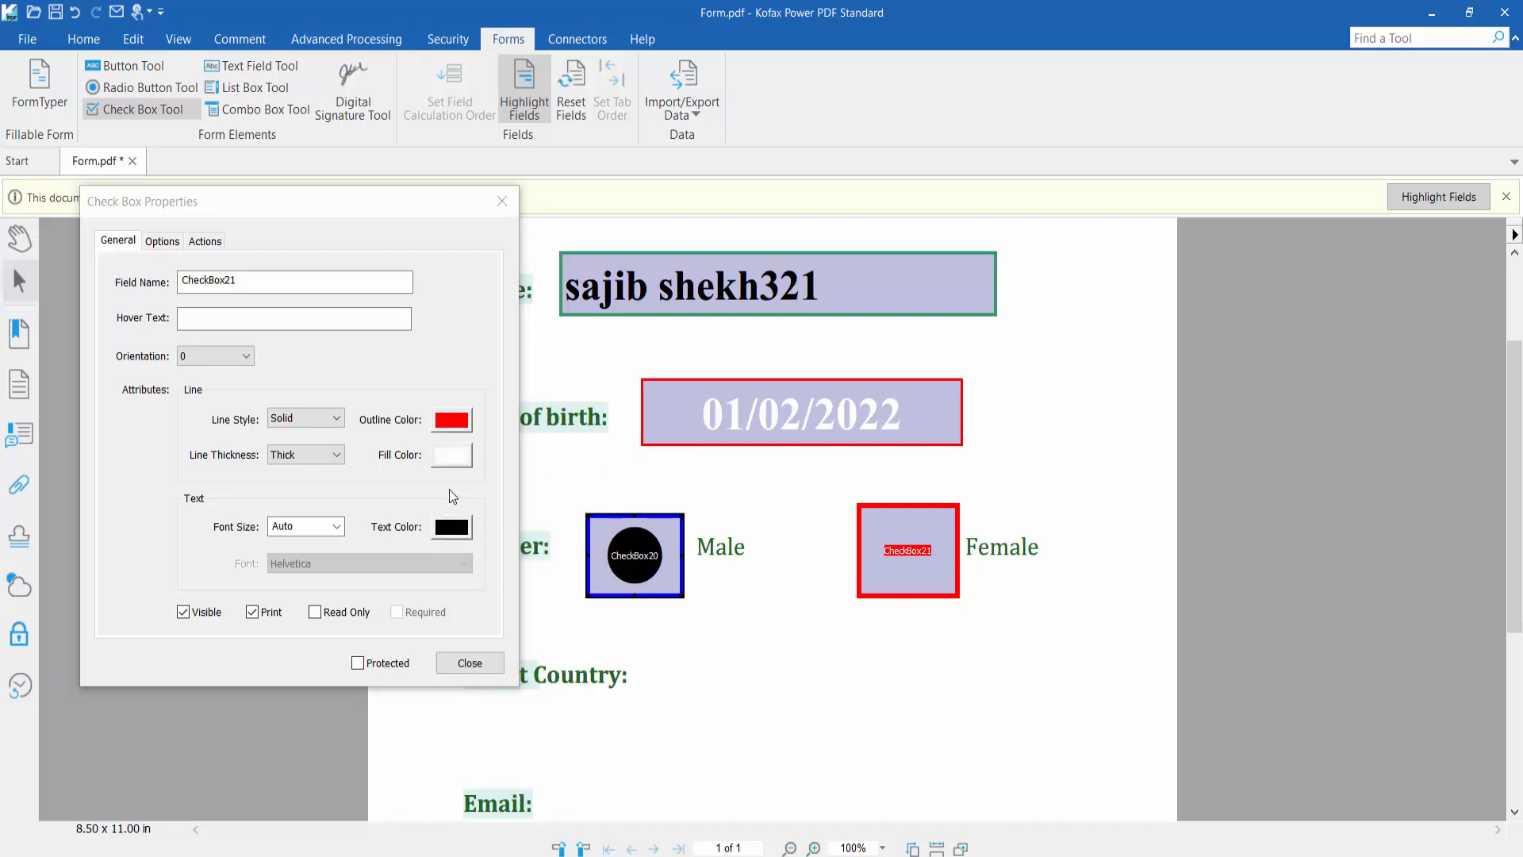
left_click(163, 242)
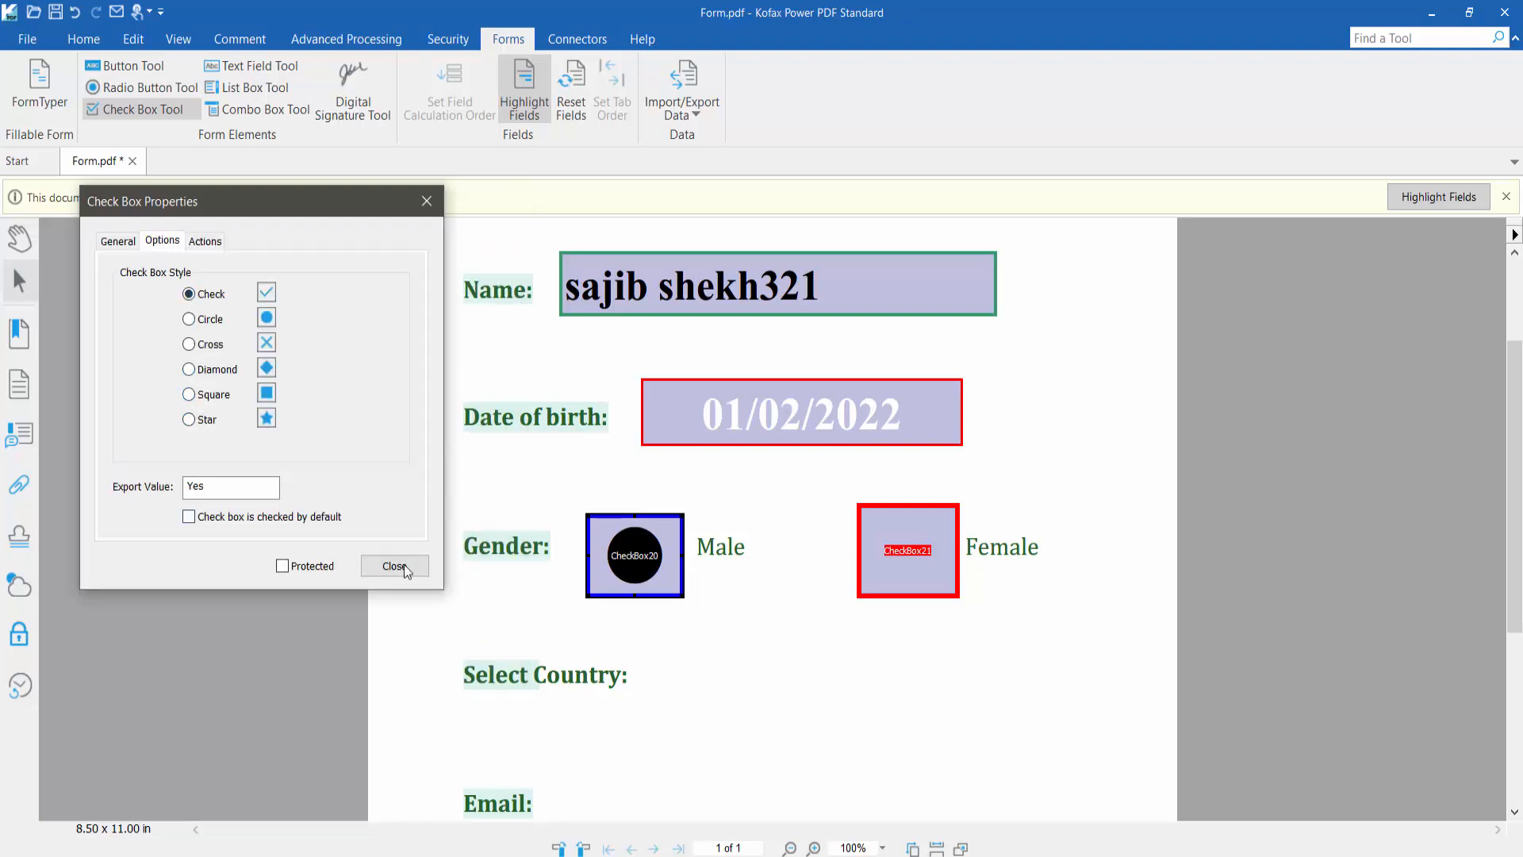
left_click(402, 564)
left_click(20, 238)
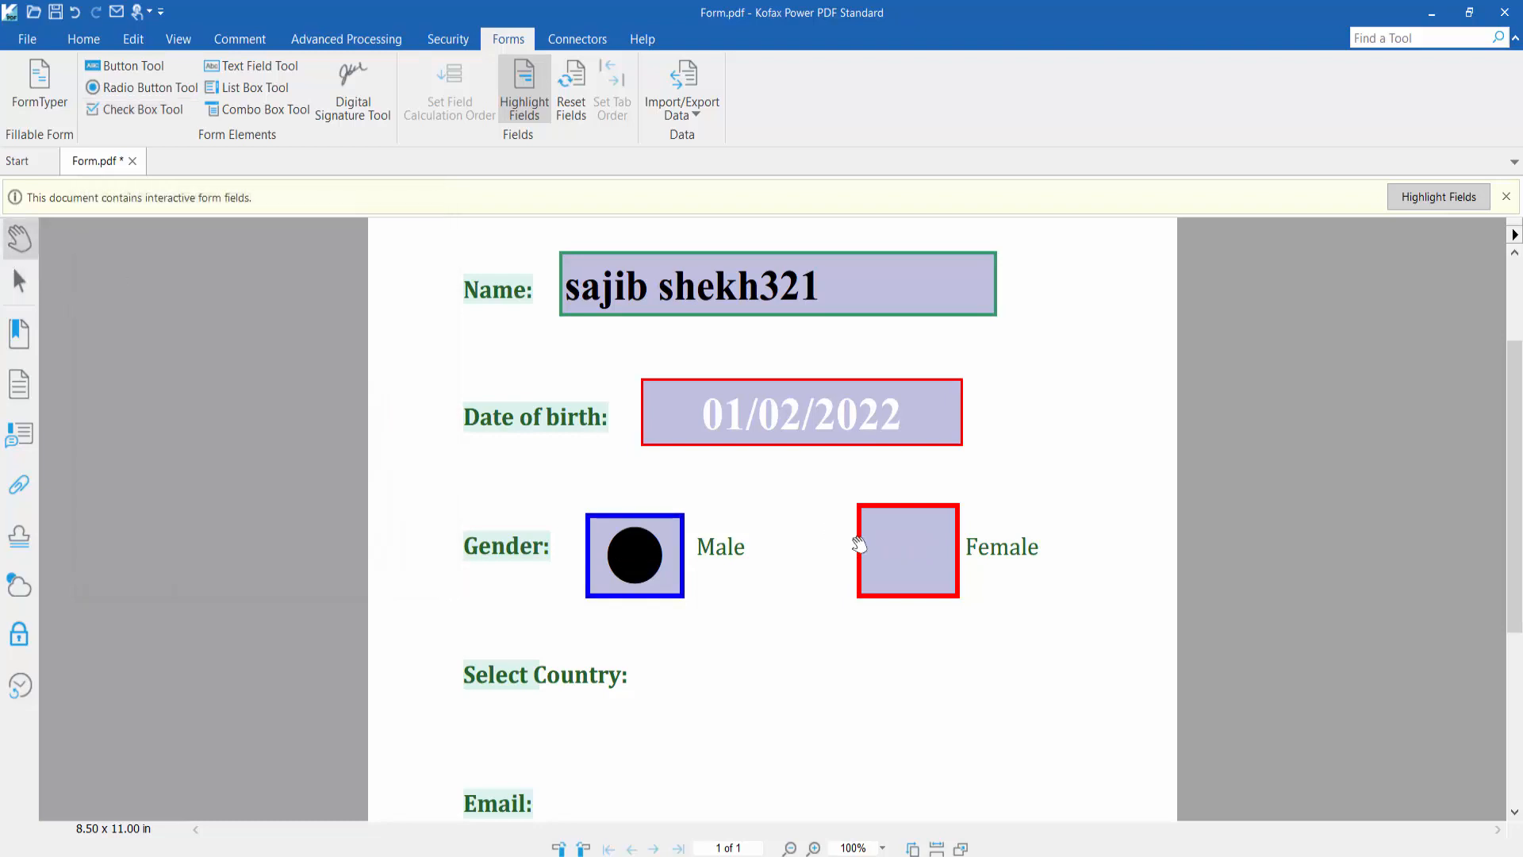
Tick both check boxes so Male shows a filled circle and Female a check mark
left_click(906, 549)
left_click(634, 566)
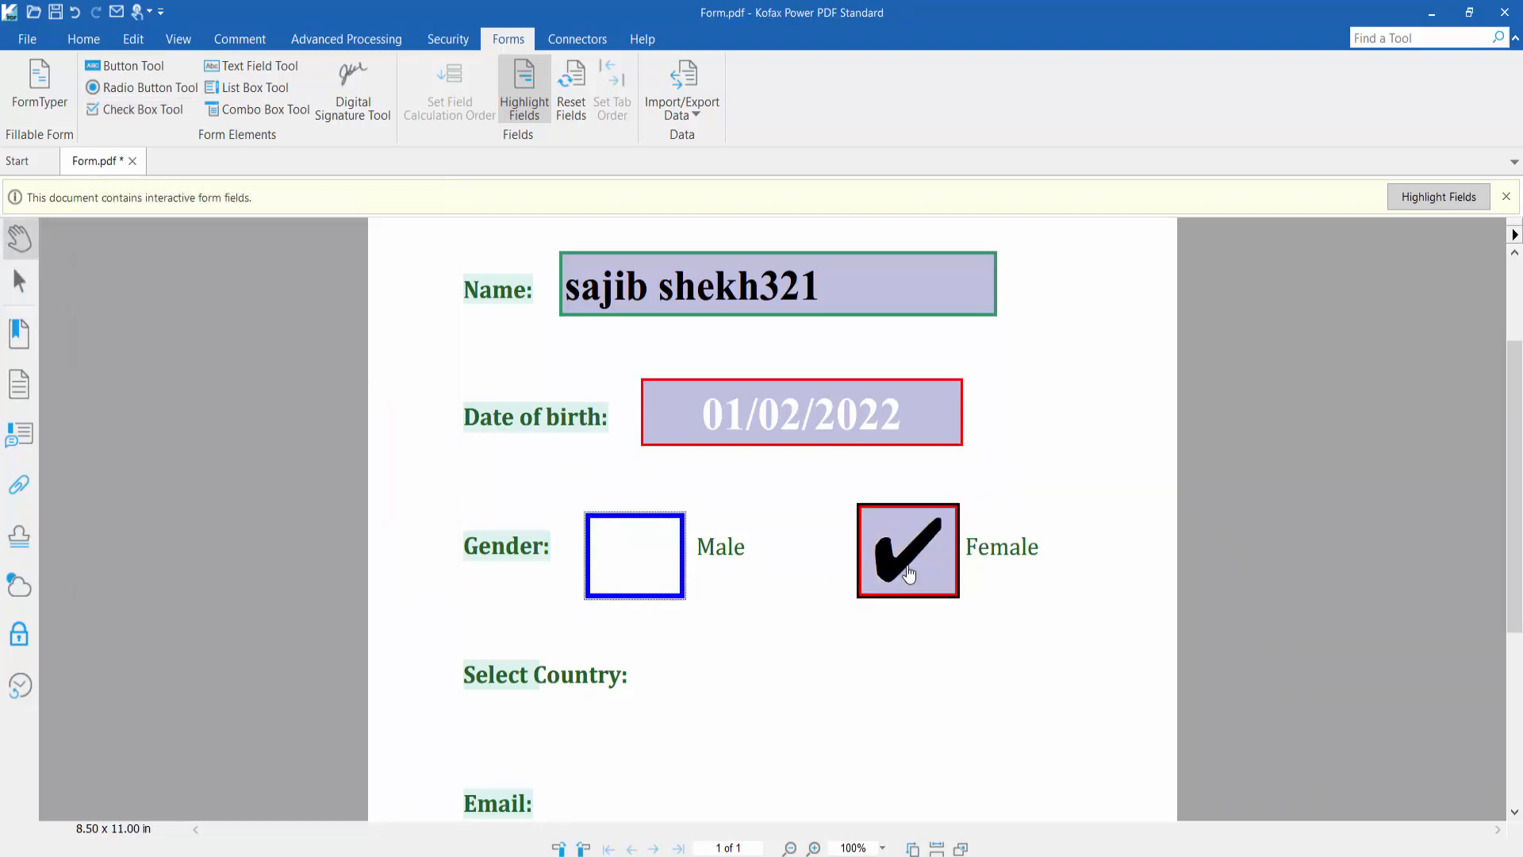
left_click(909, 572)
left_click(909, 573)
left_click(677, 573)
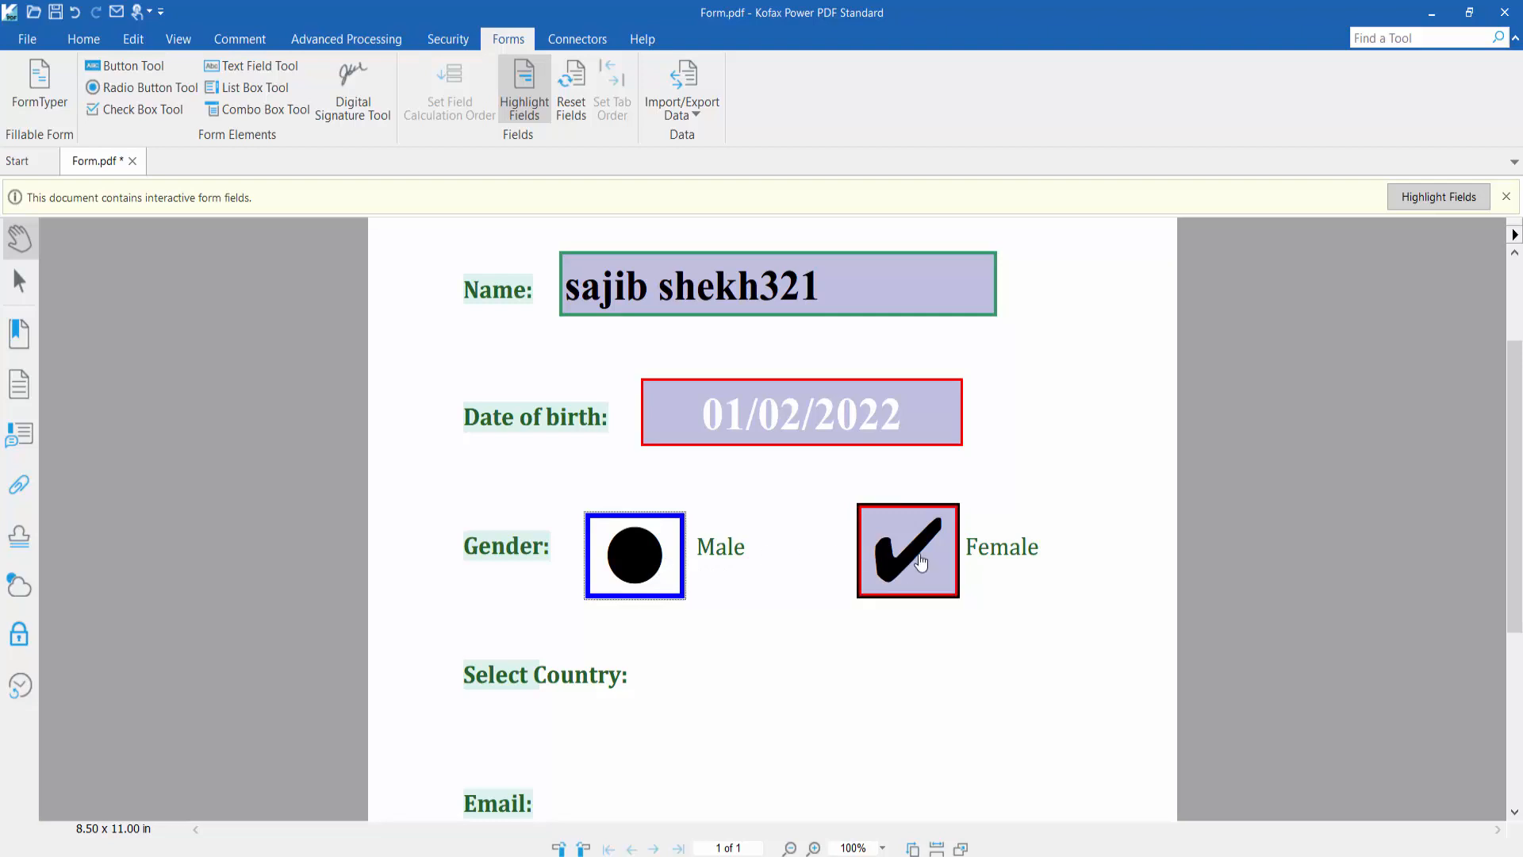
scroll(924, 546, "down", 1)
scroll(925, 546, "down", 1)
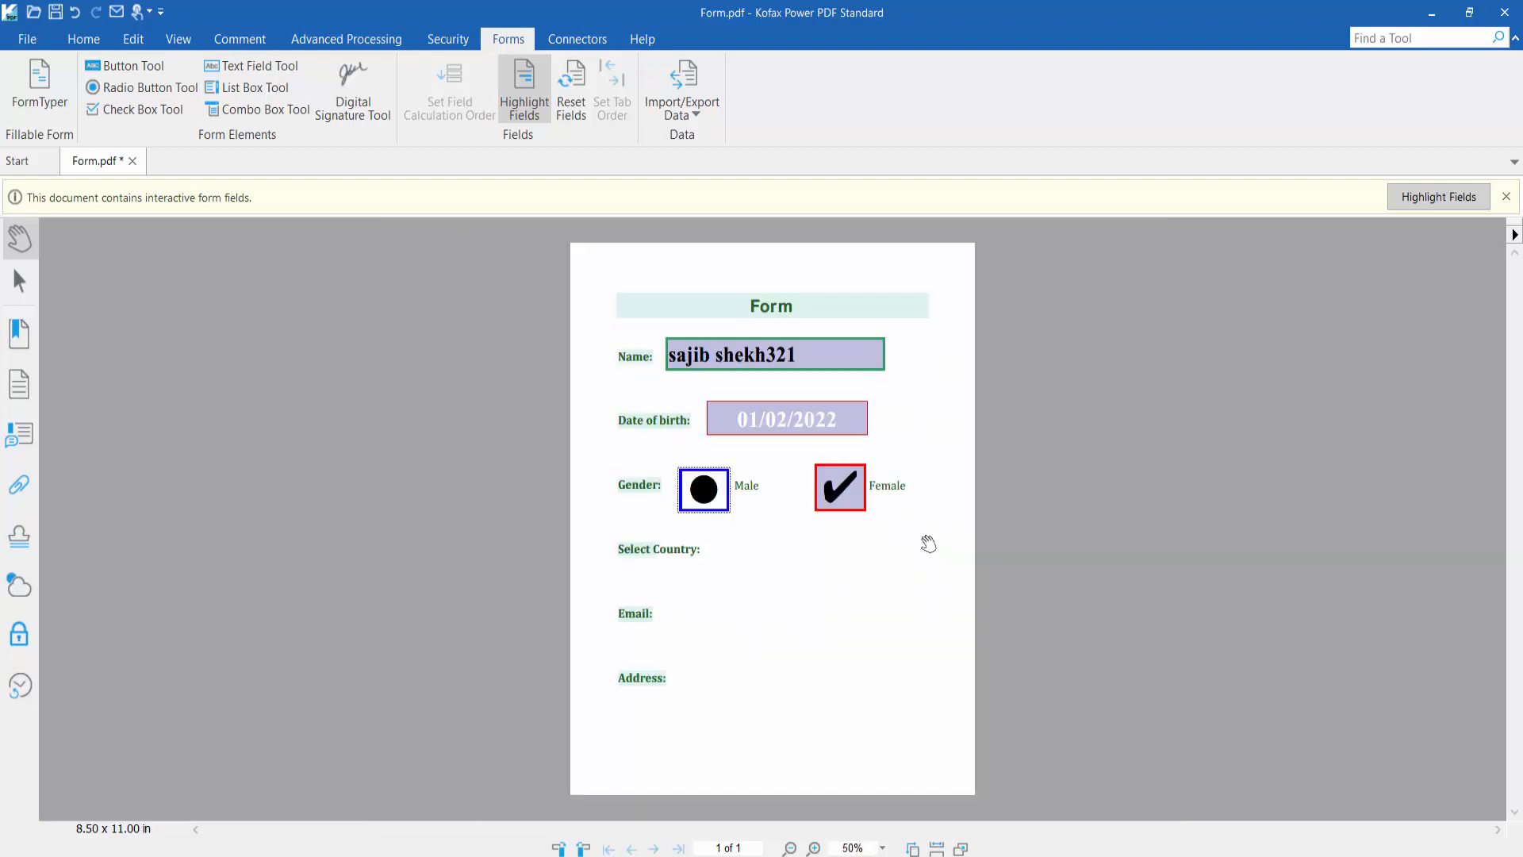
scroll(920, 549, "up", 2)
scroll(847, 607, "down", 3)
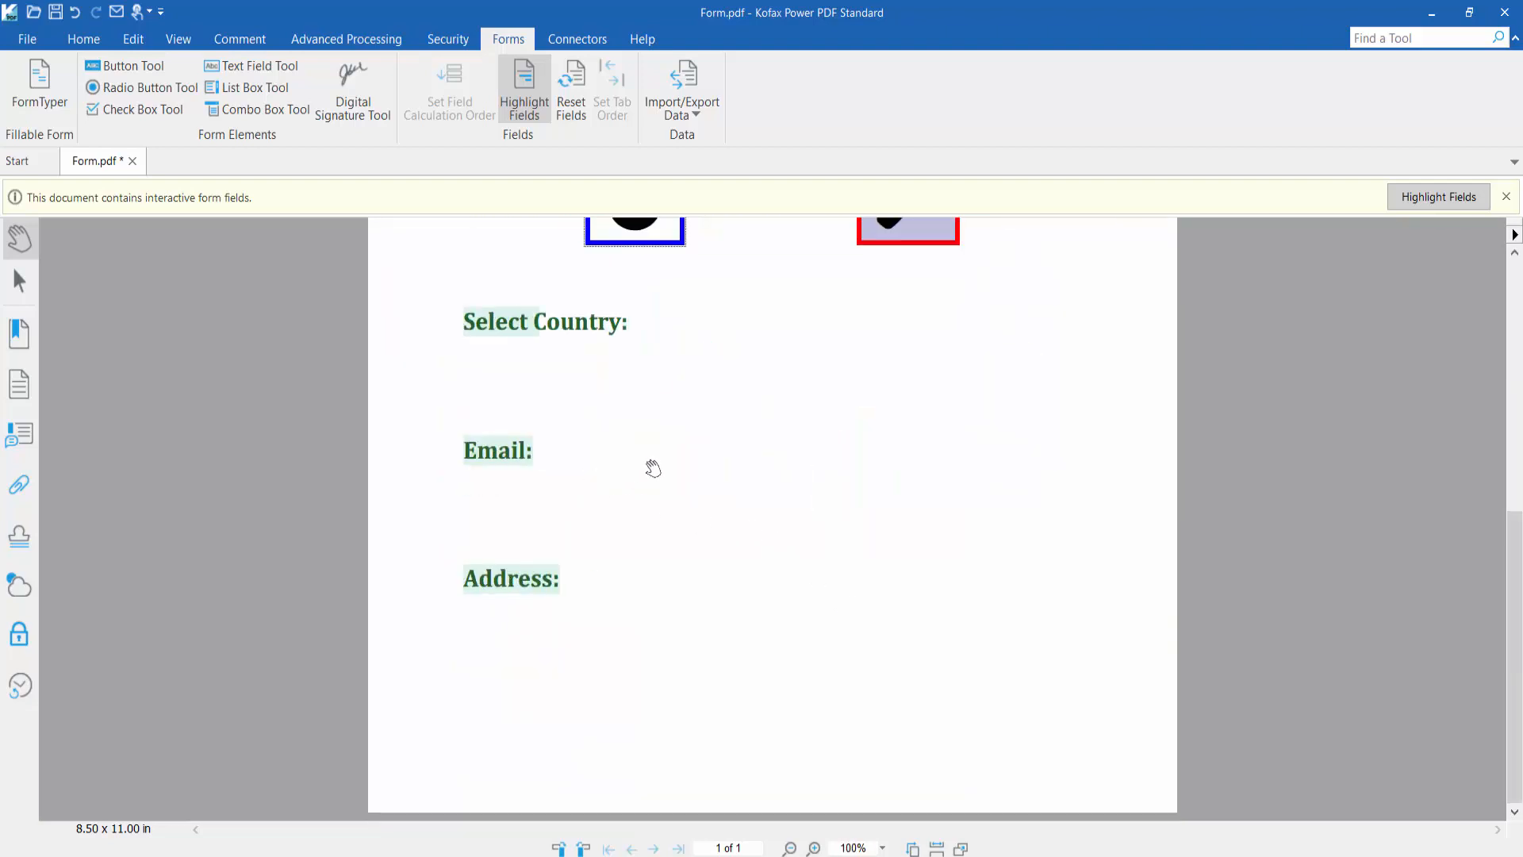
scroll(643, 514, "up", 2)
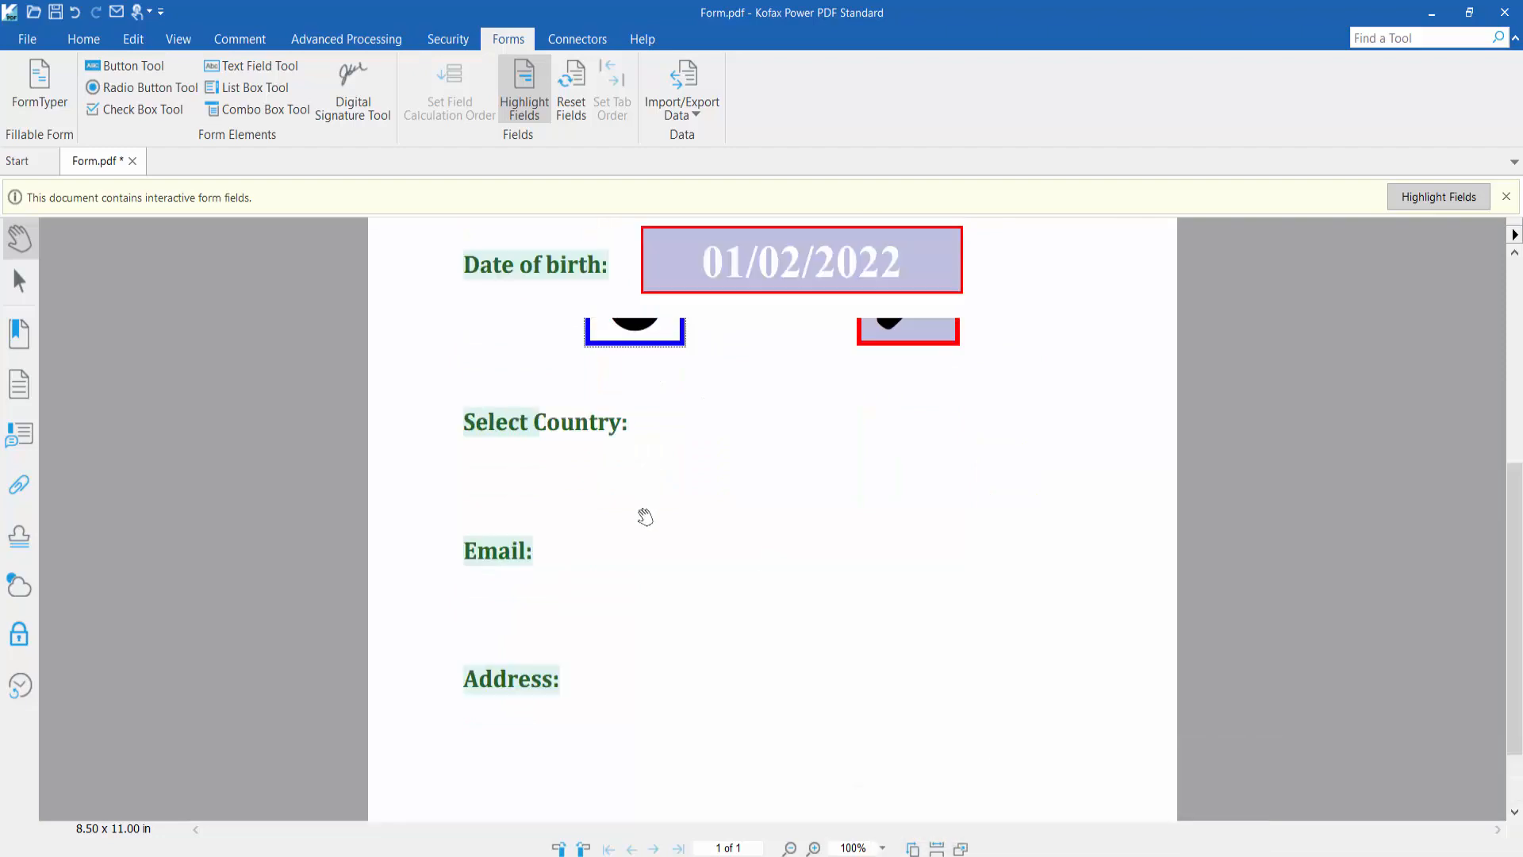
scroll(663, 660, "down", 1)
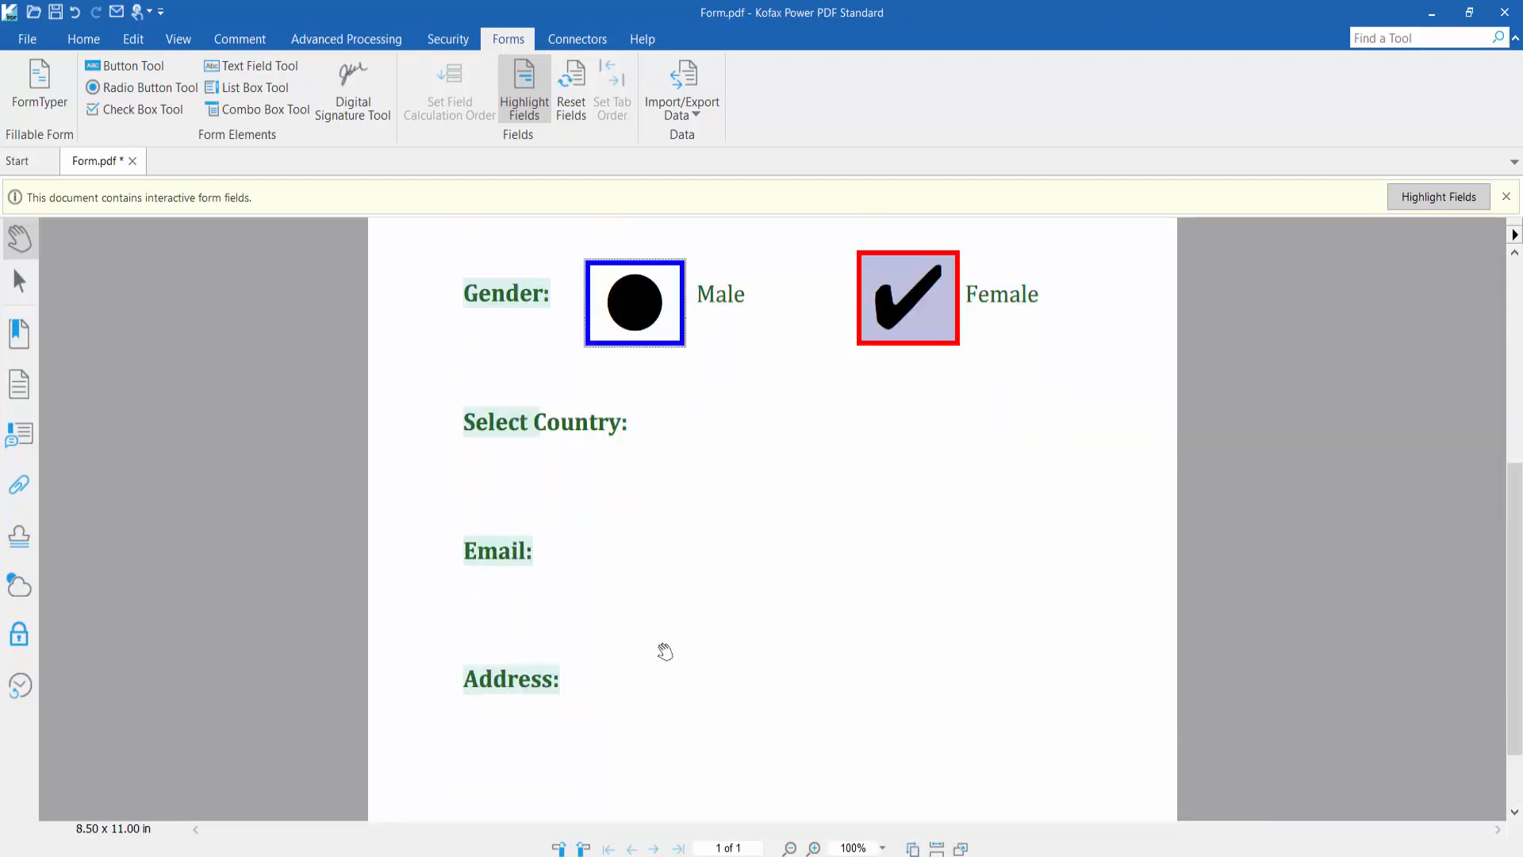
left_click(258, 68)
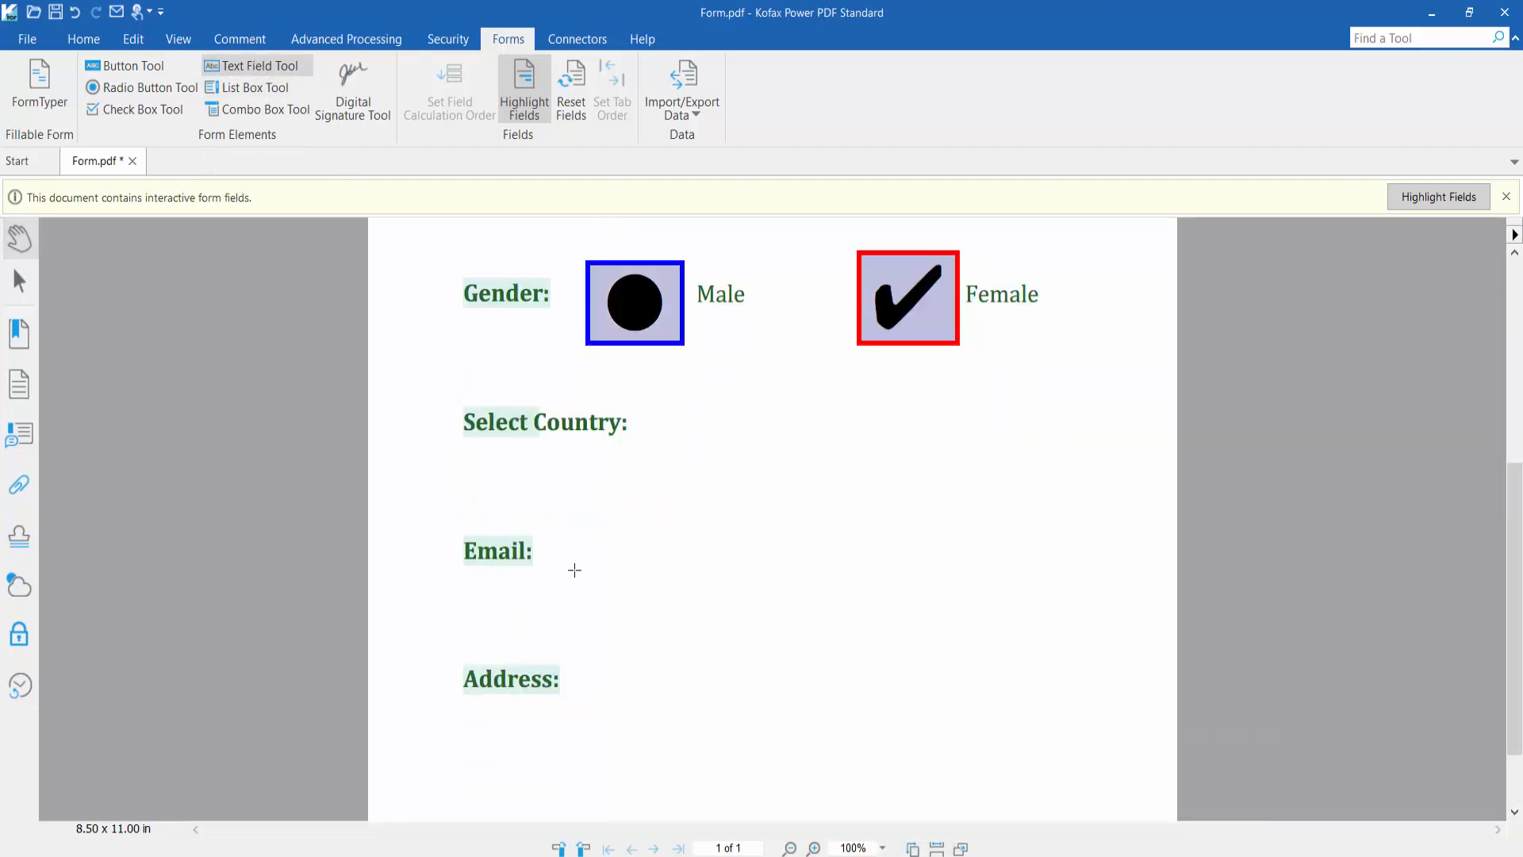
Draw text field Text22 beside the Email label, review its appearance and format settings, and close it
left_click_drag(556, 518, 963, 588)
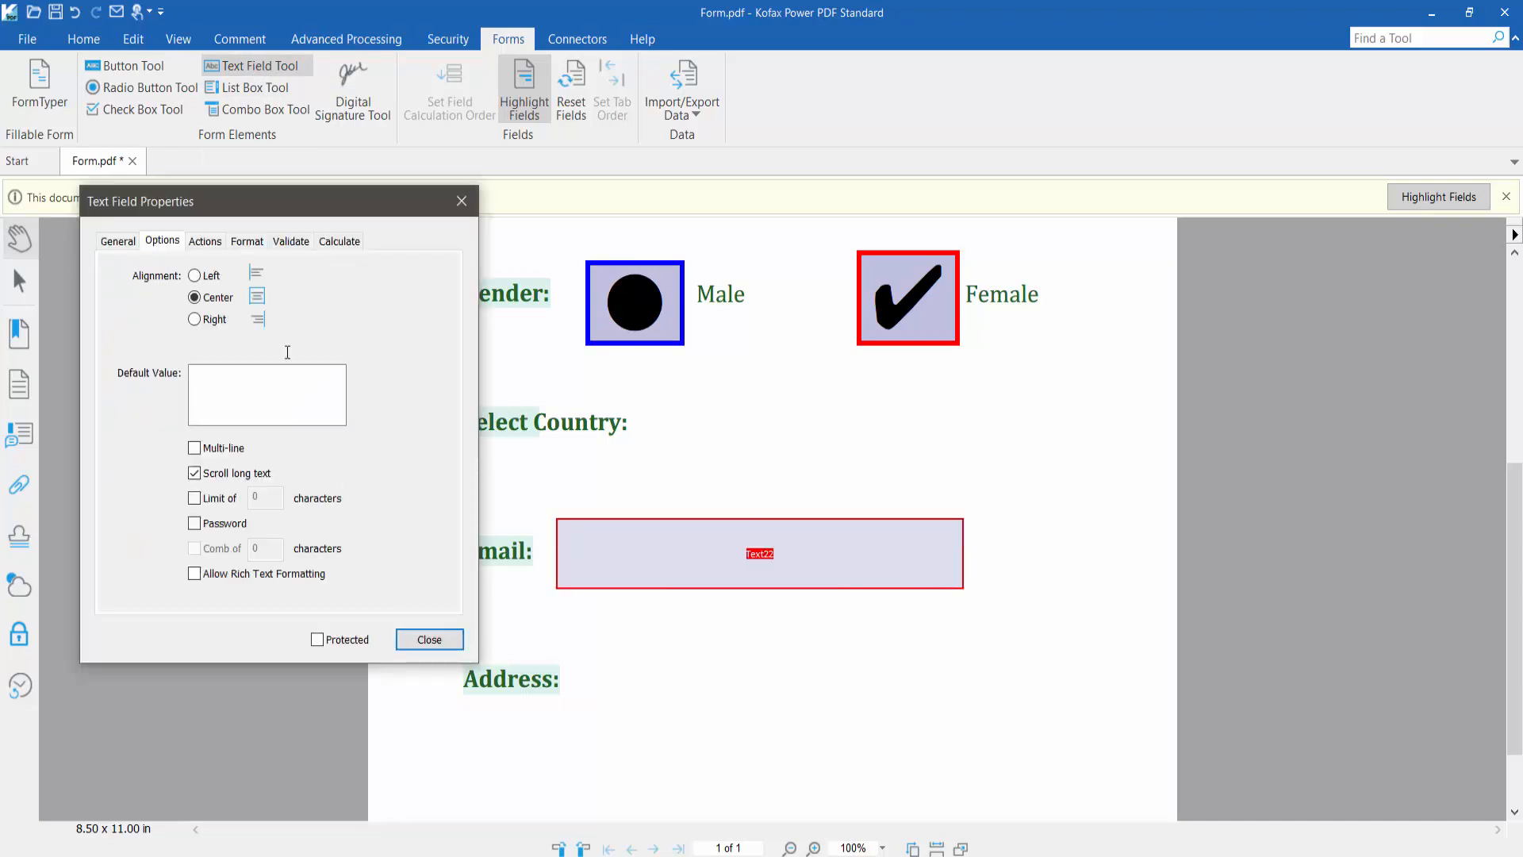
left_click(111, 245)
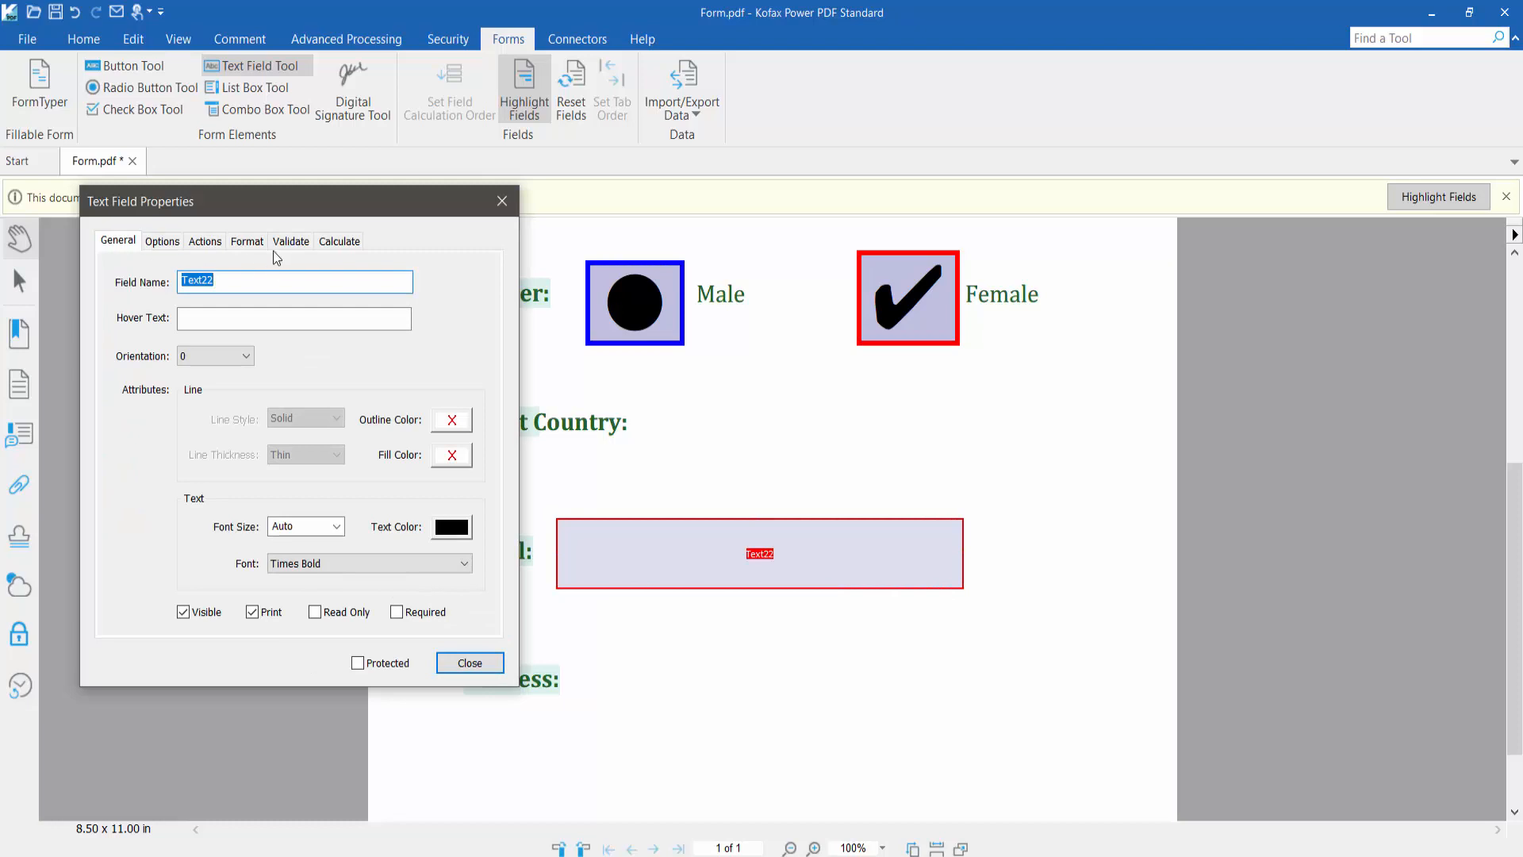
left_click(245, 250)
left_click(121, 250)
left_click(470, 663)
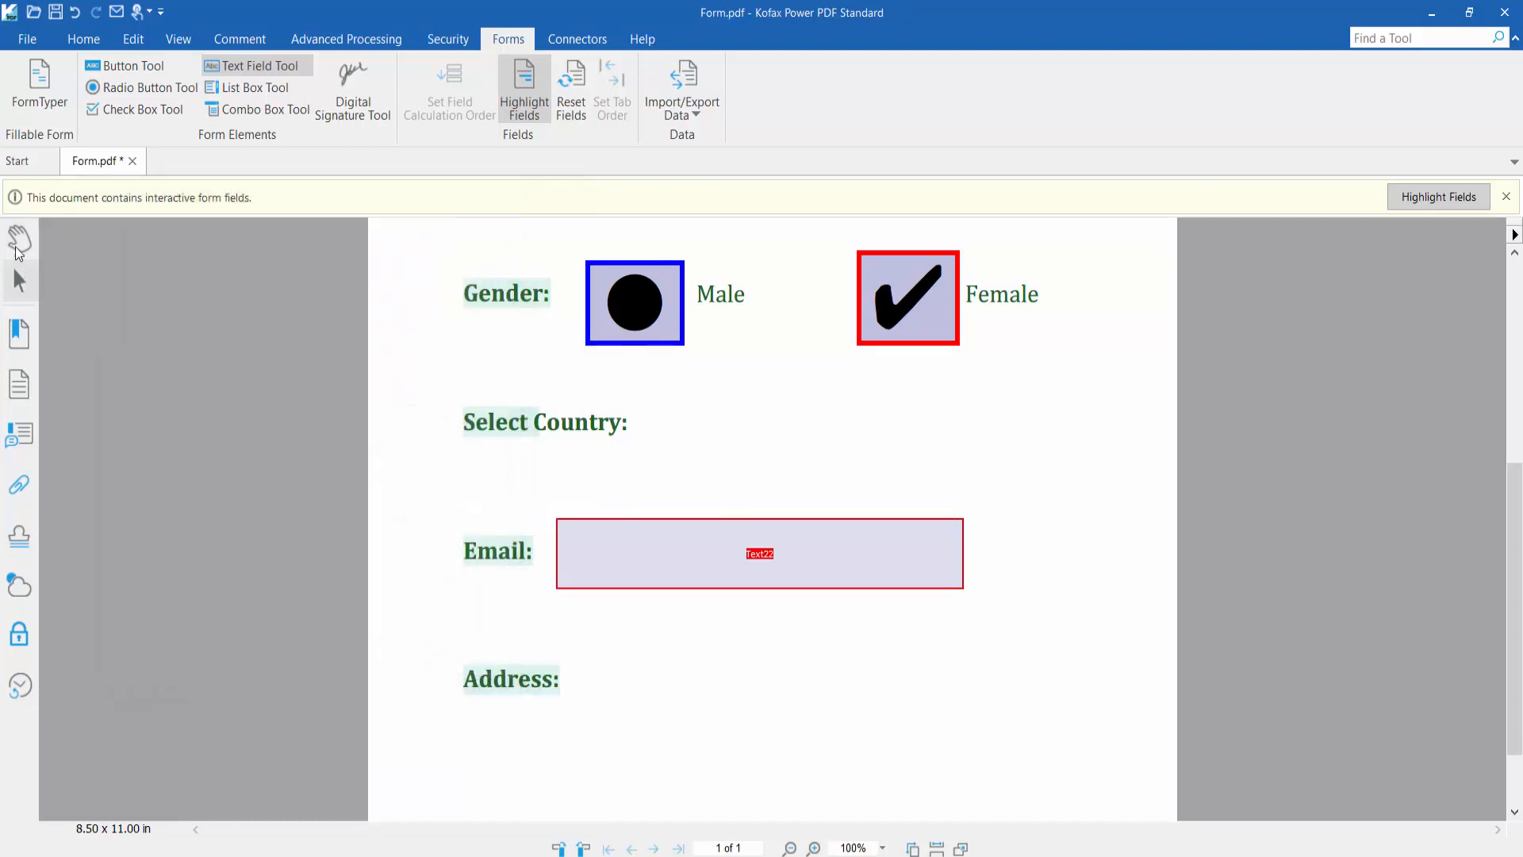
key("ctrl+z")
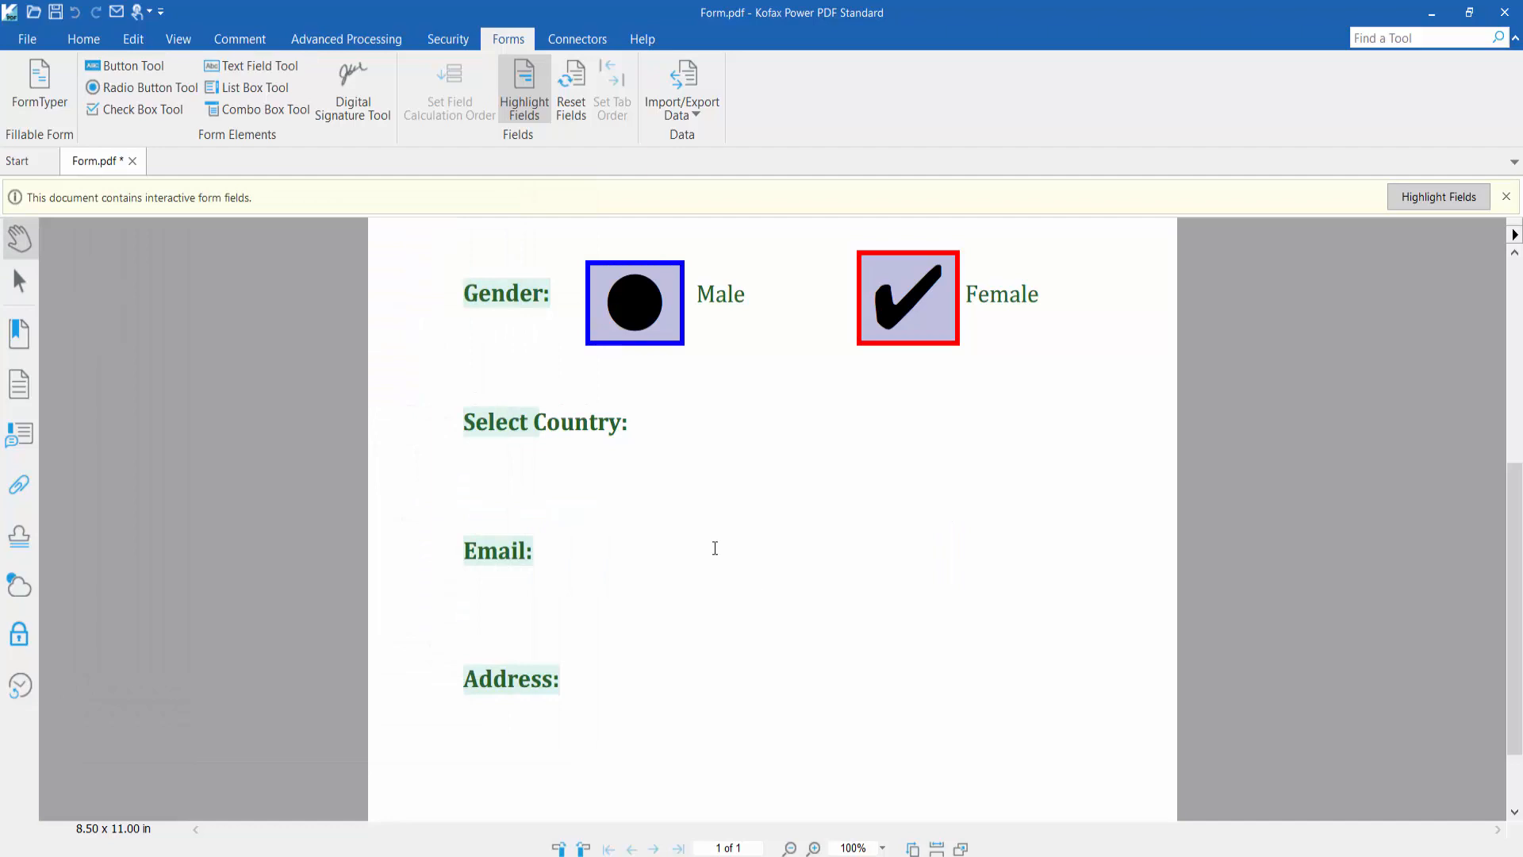
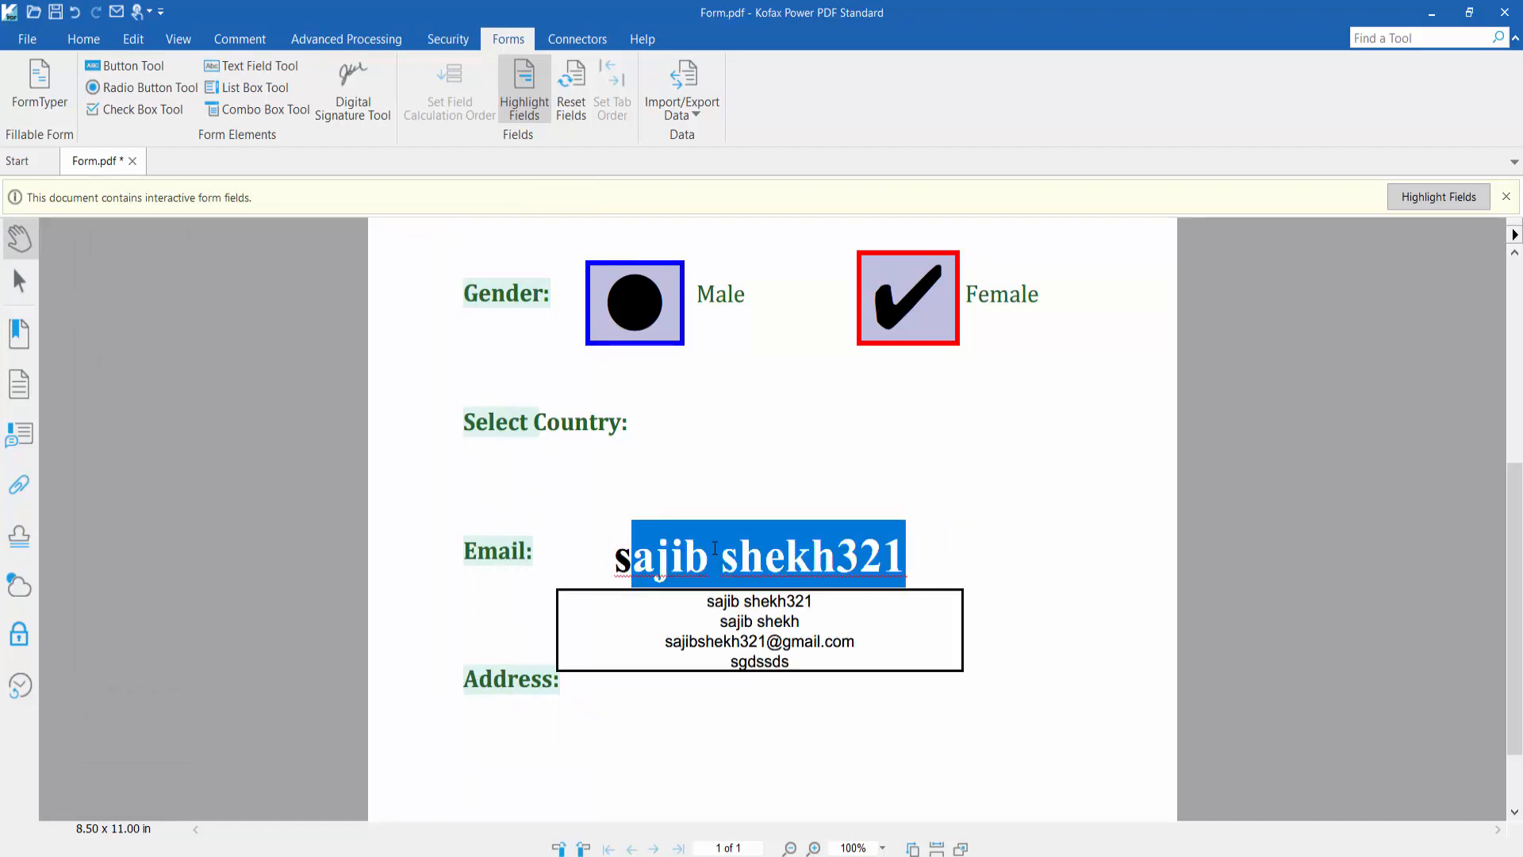
Fill the Email field with the suggested e-mail address, then zoom out to view the whole form
left_click(773, 641)
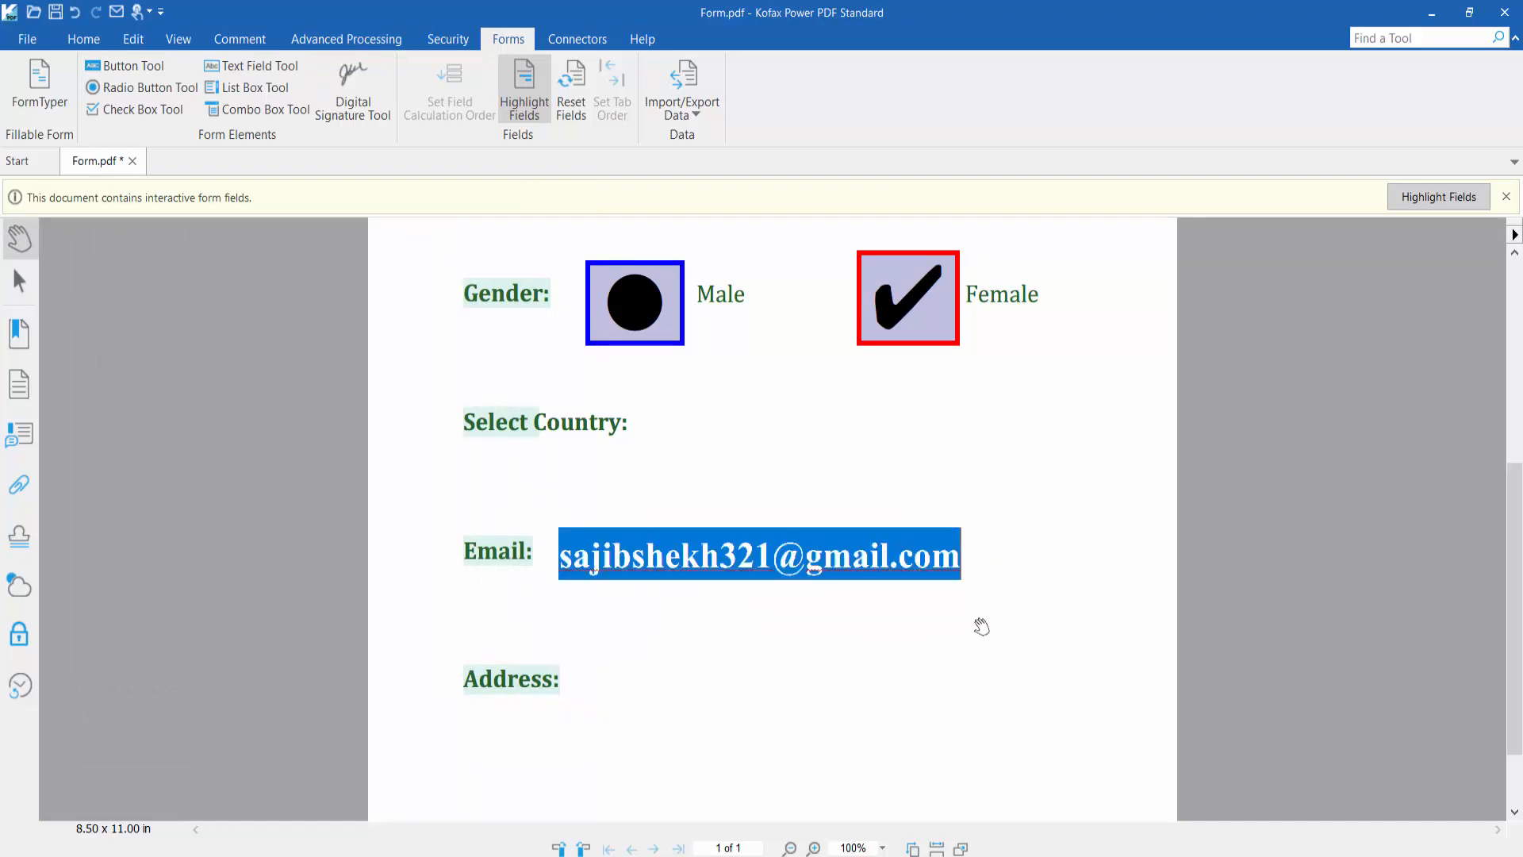
left_click(987, 626)
scroll(986, 626, "up", 2)
scroll(986, 615, "down", 2)
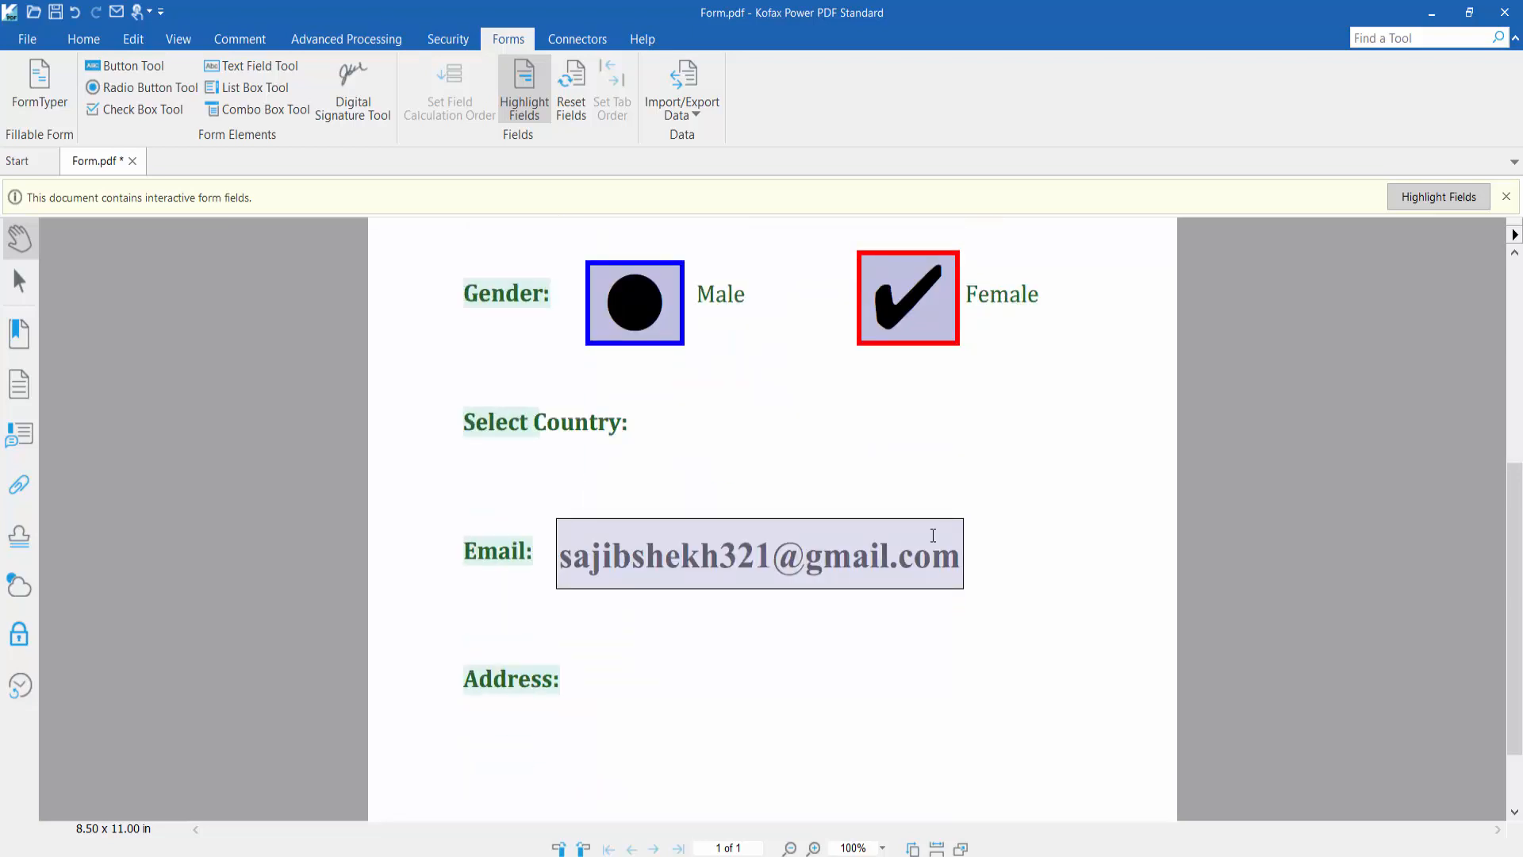
scroll(1058, 500, "up", 4)
scroll(1019, 500, "down", 2)
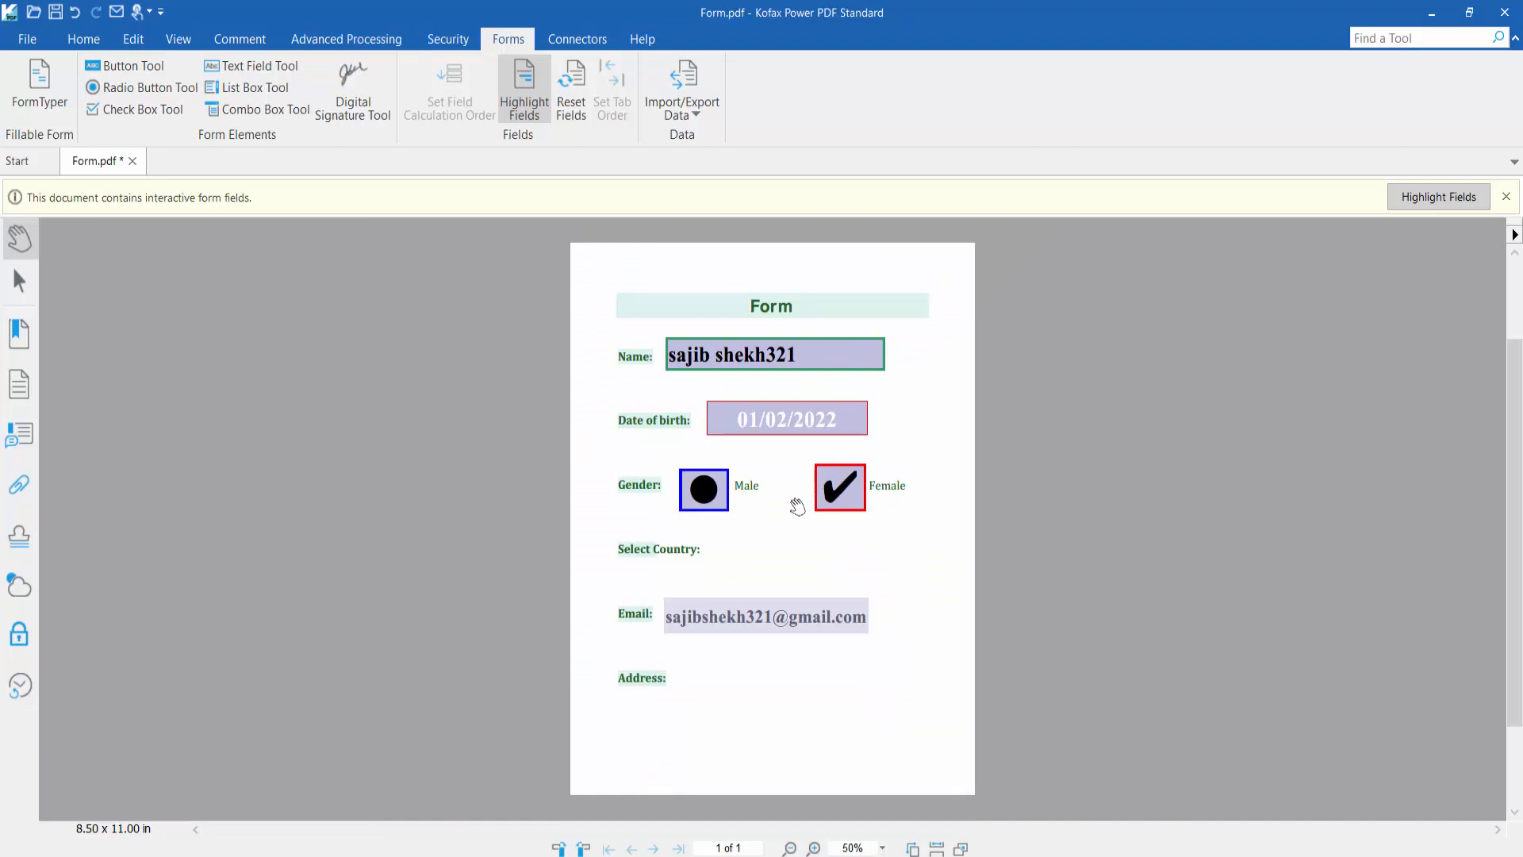
scroll(793, 504, "up", 2)
Make the Name text field read-only through its Properties
left_click(809, 407)
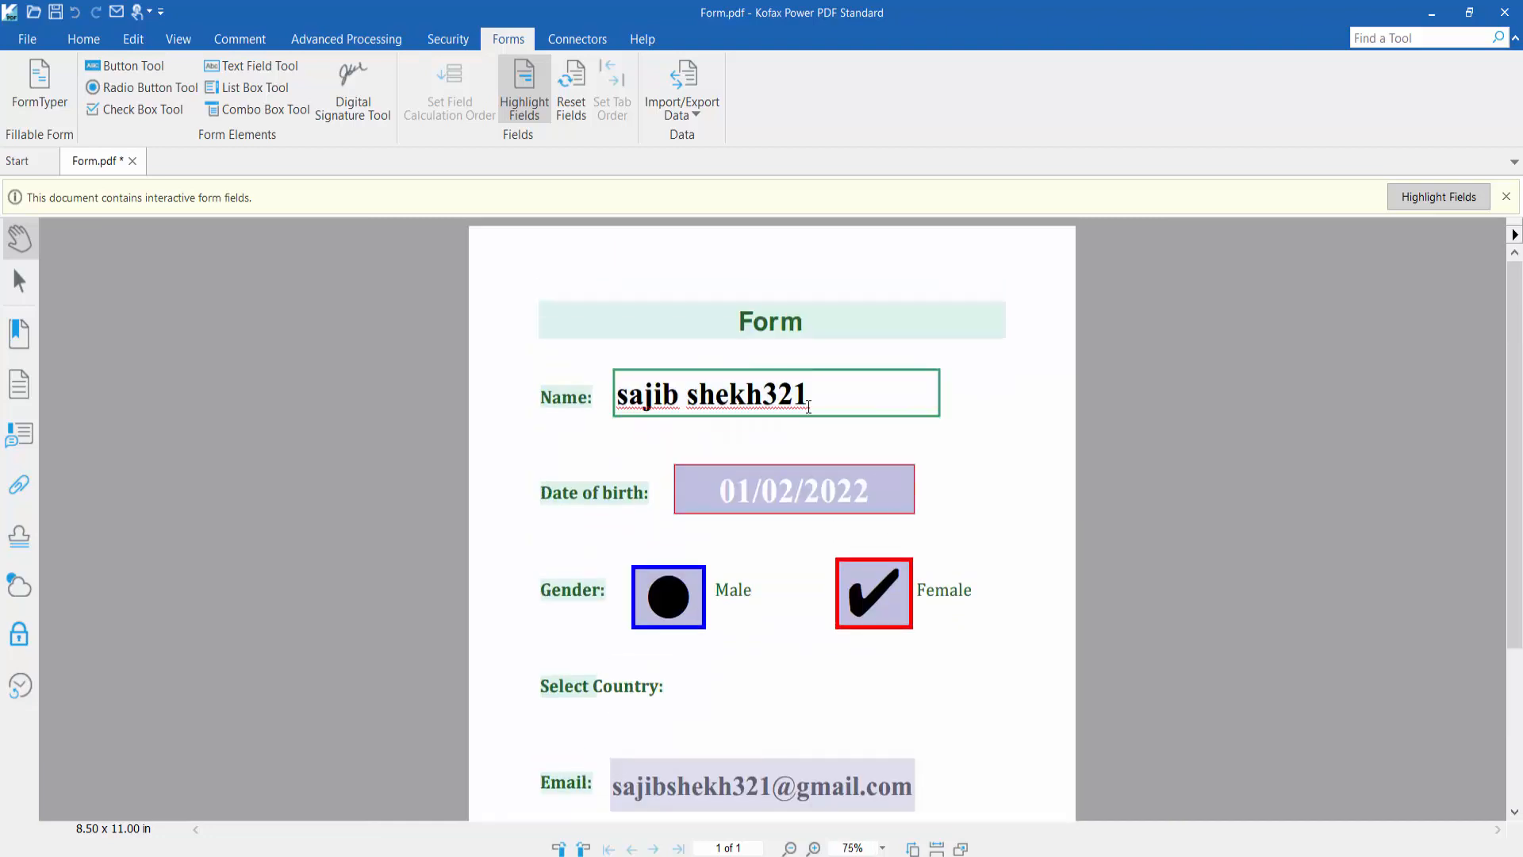
left_click(277, 70)
right_click(693, 404)
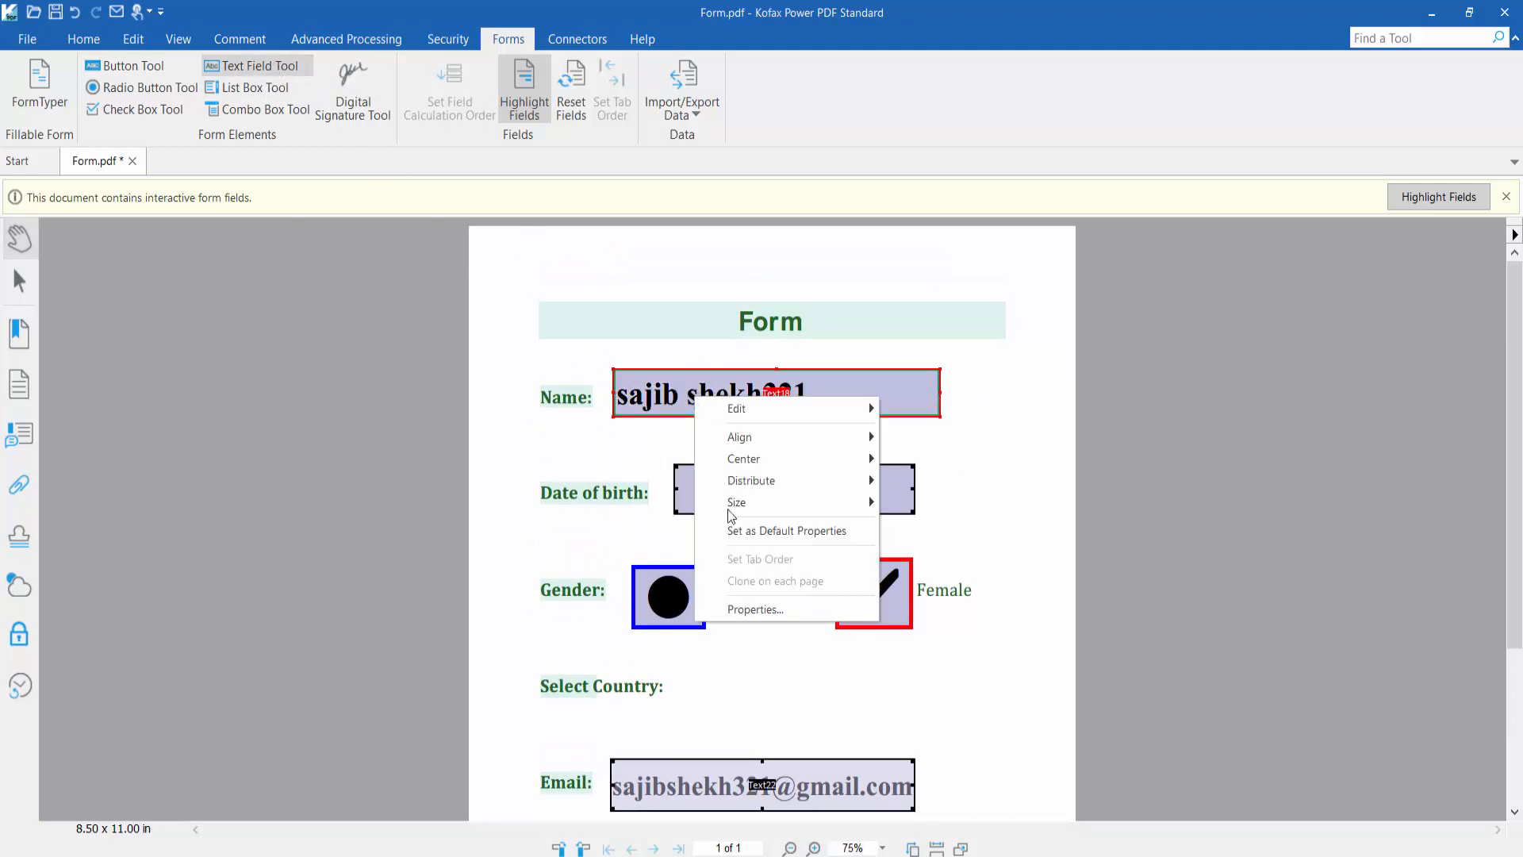
left_click(757, 609)
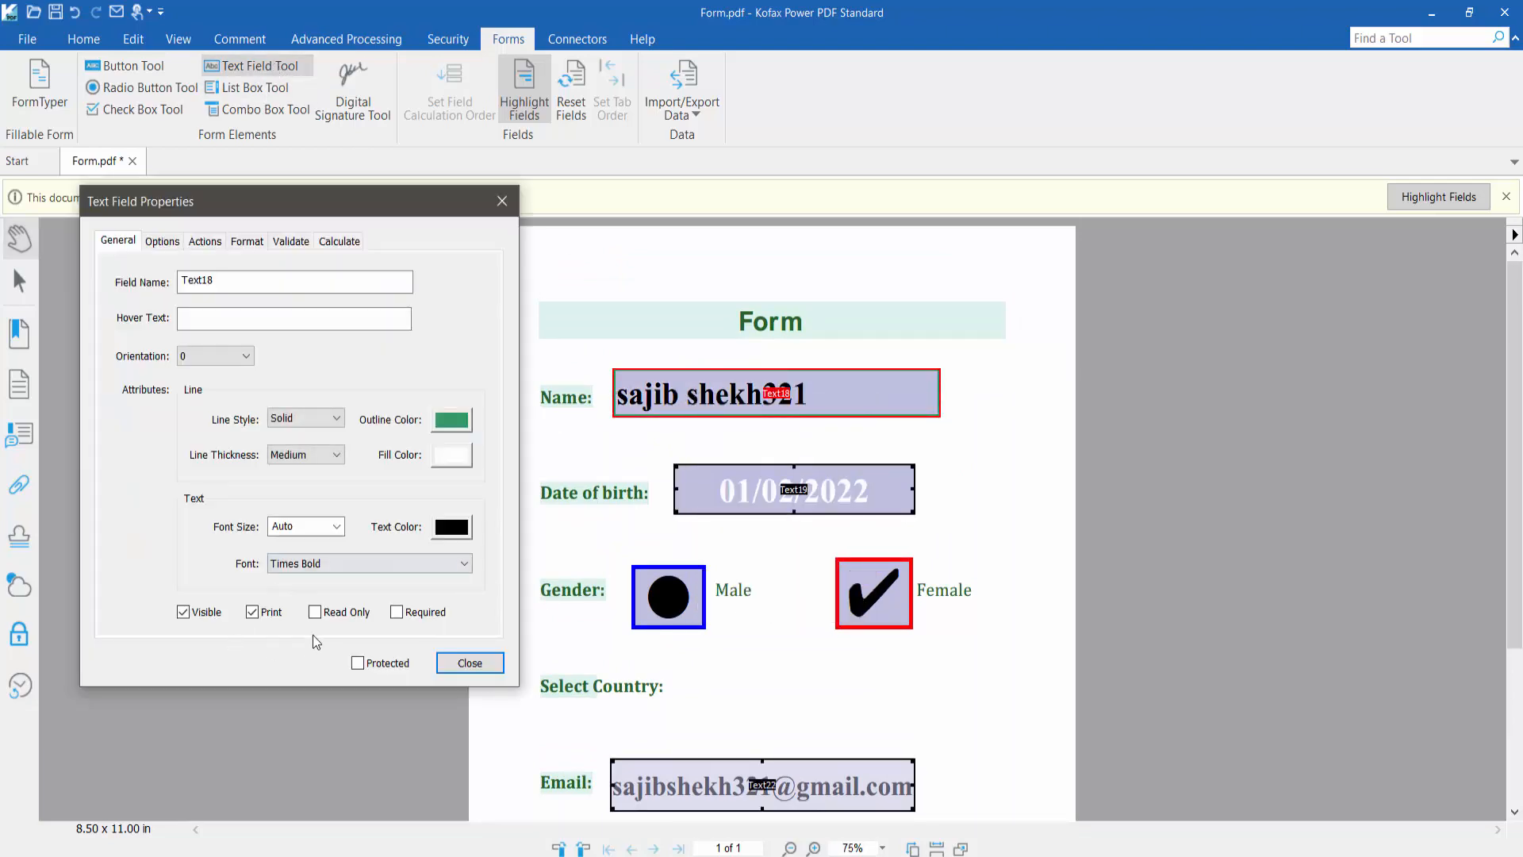
left_click(316, 612)
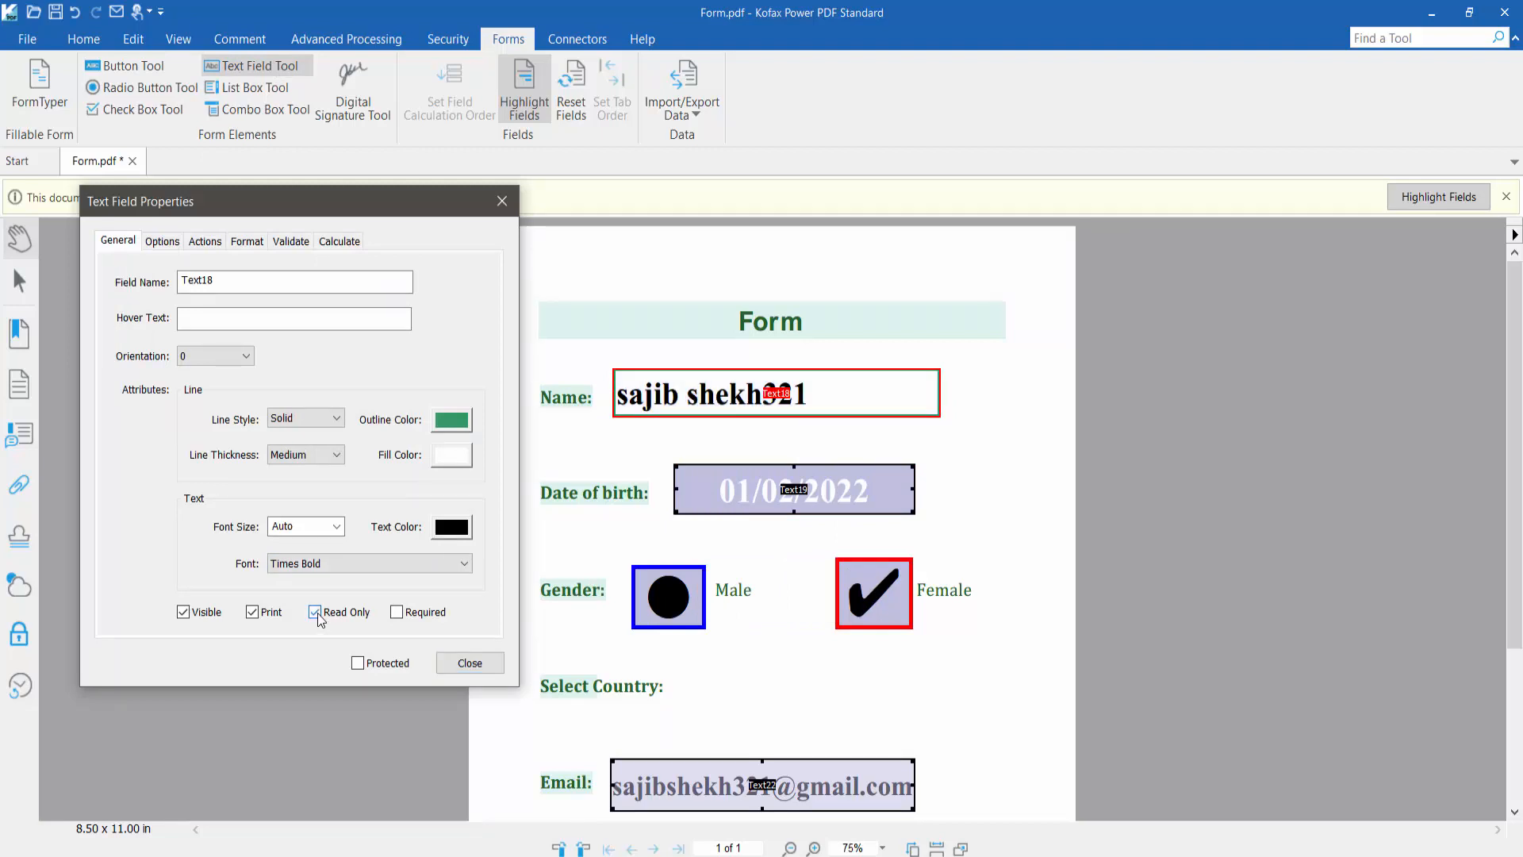
left_click(469, 662)
Make the Date of birth text field read-only through its Properties
right_click(719, 494)
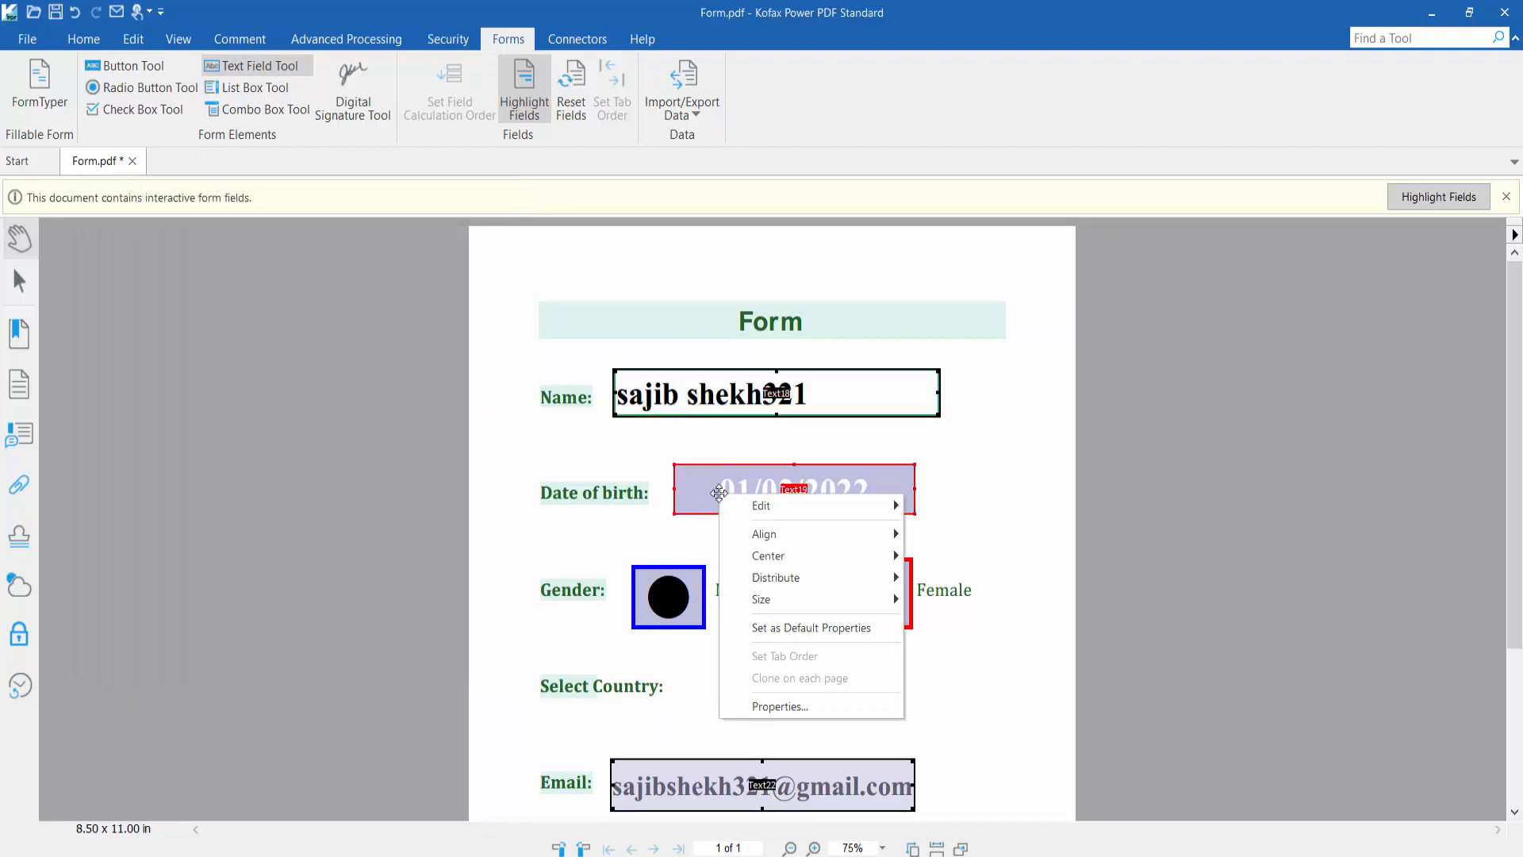
left_click(763, 702)
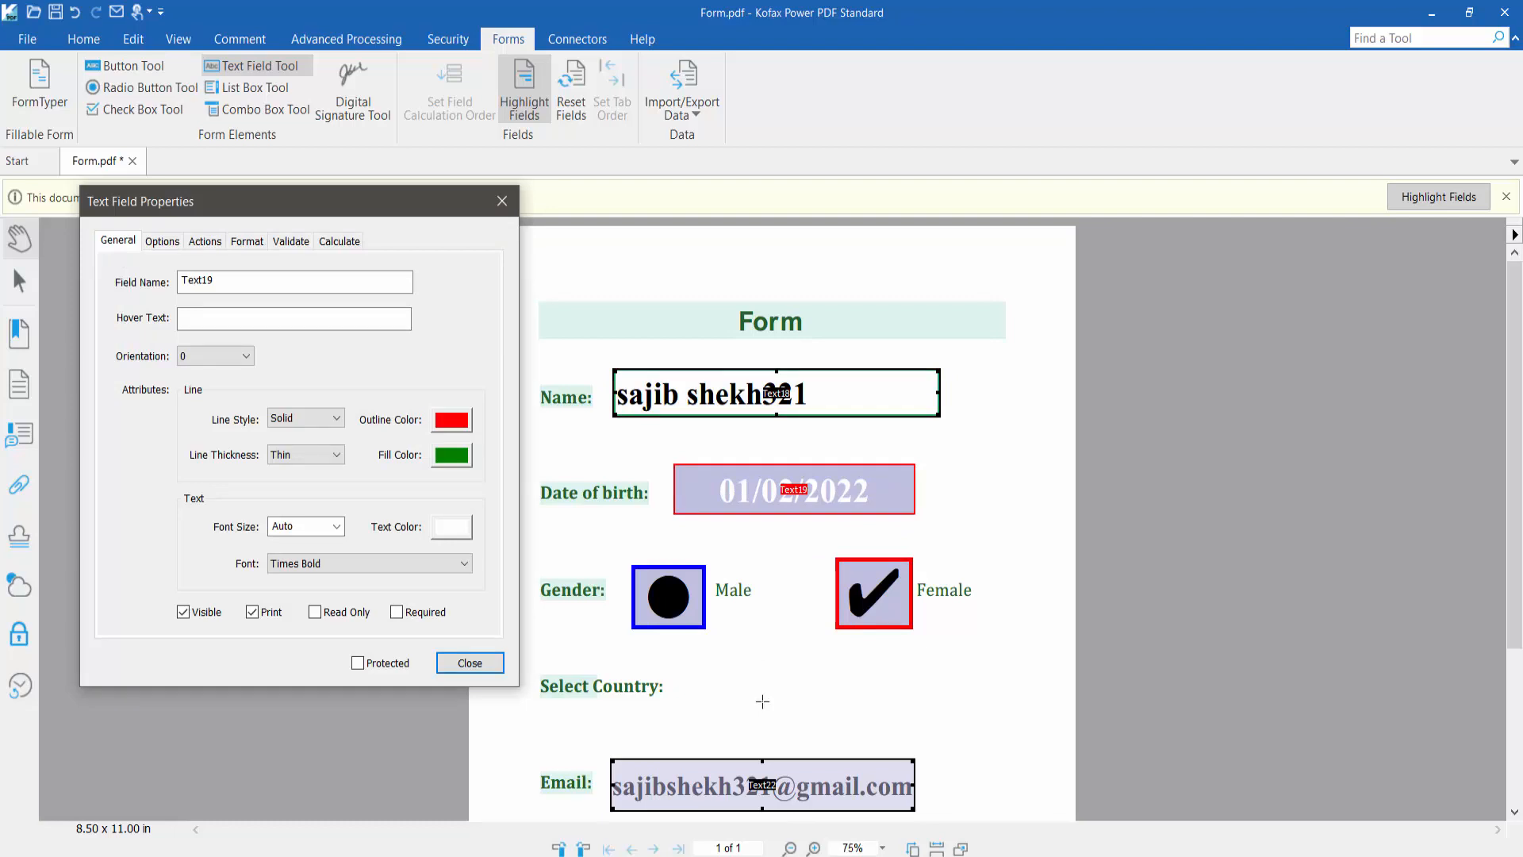
left_click(315, 612)
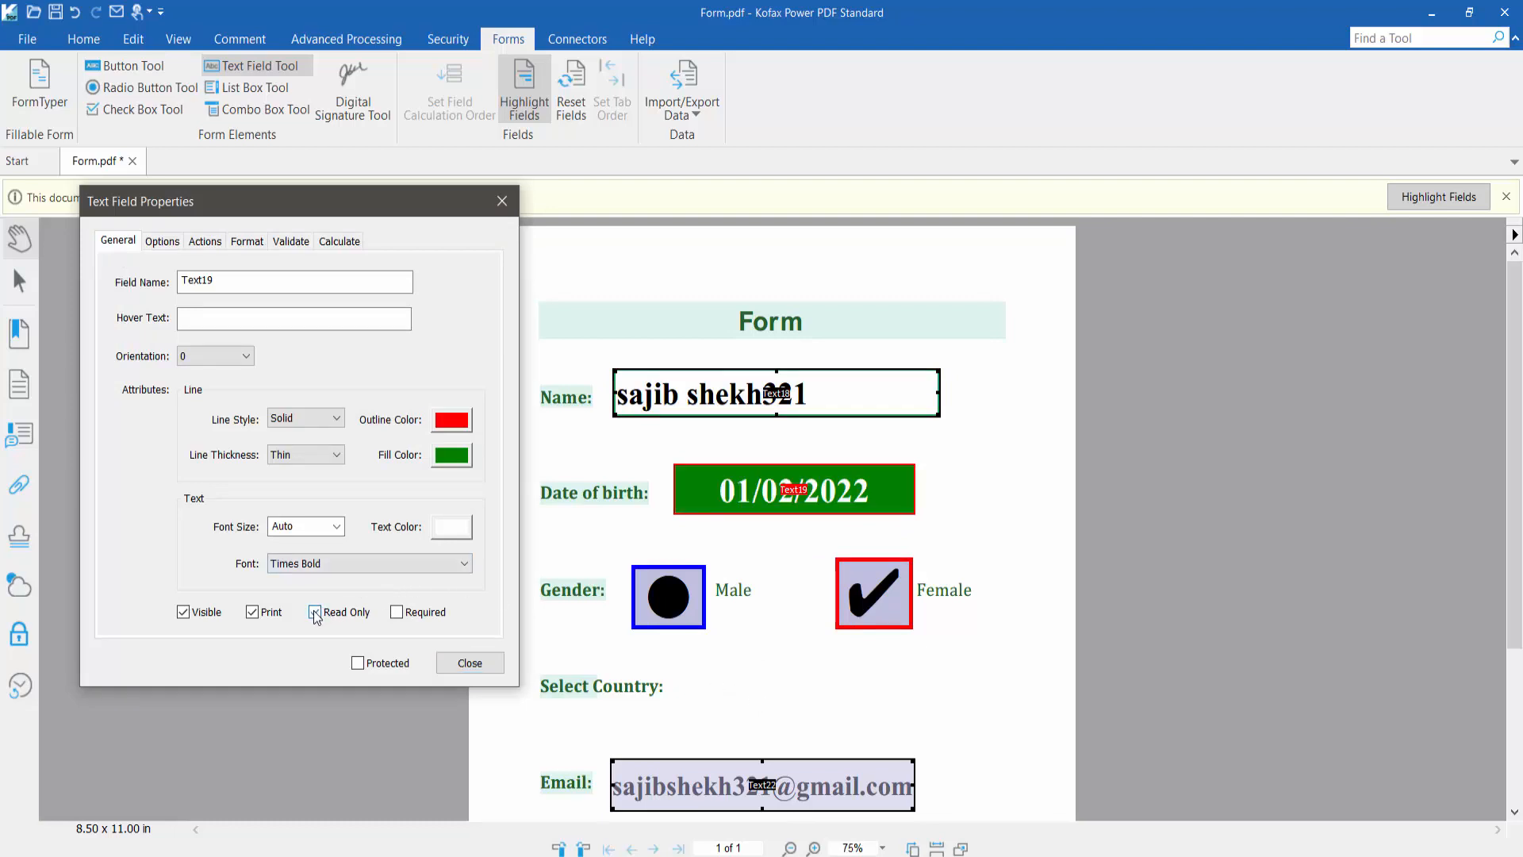
left_click(476, 664)
scroll(690, 530, "down", 2)
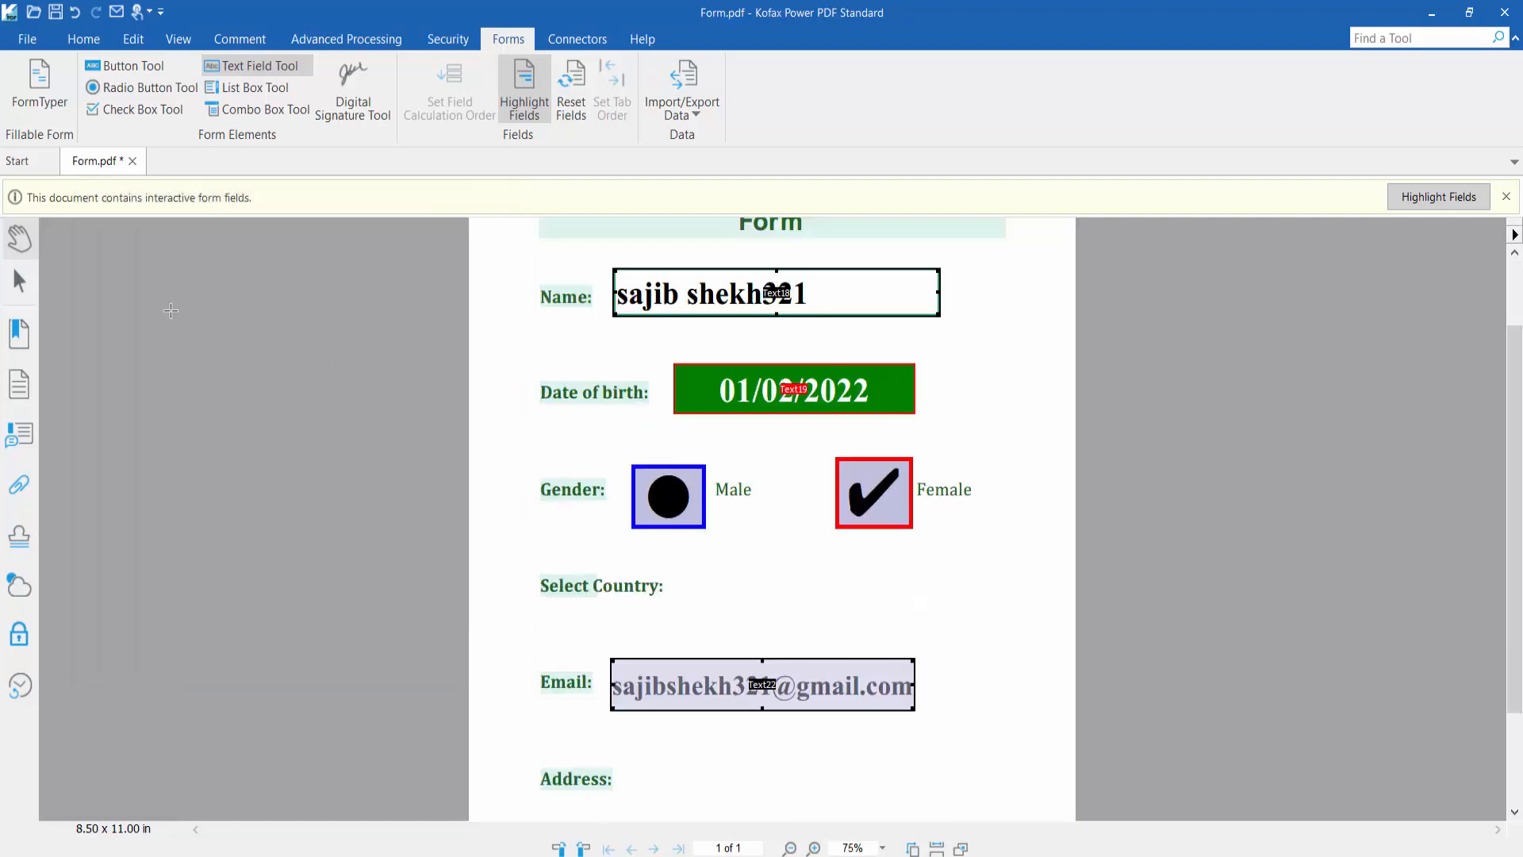
left_click(15, 291)
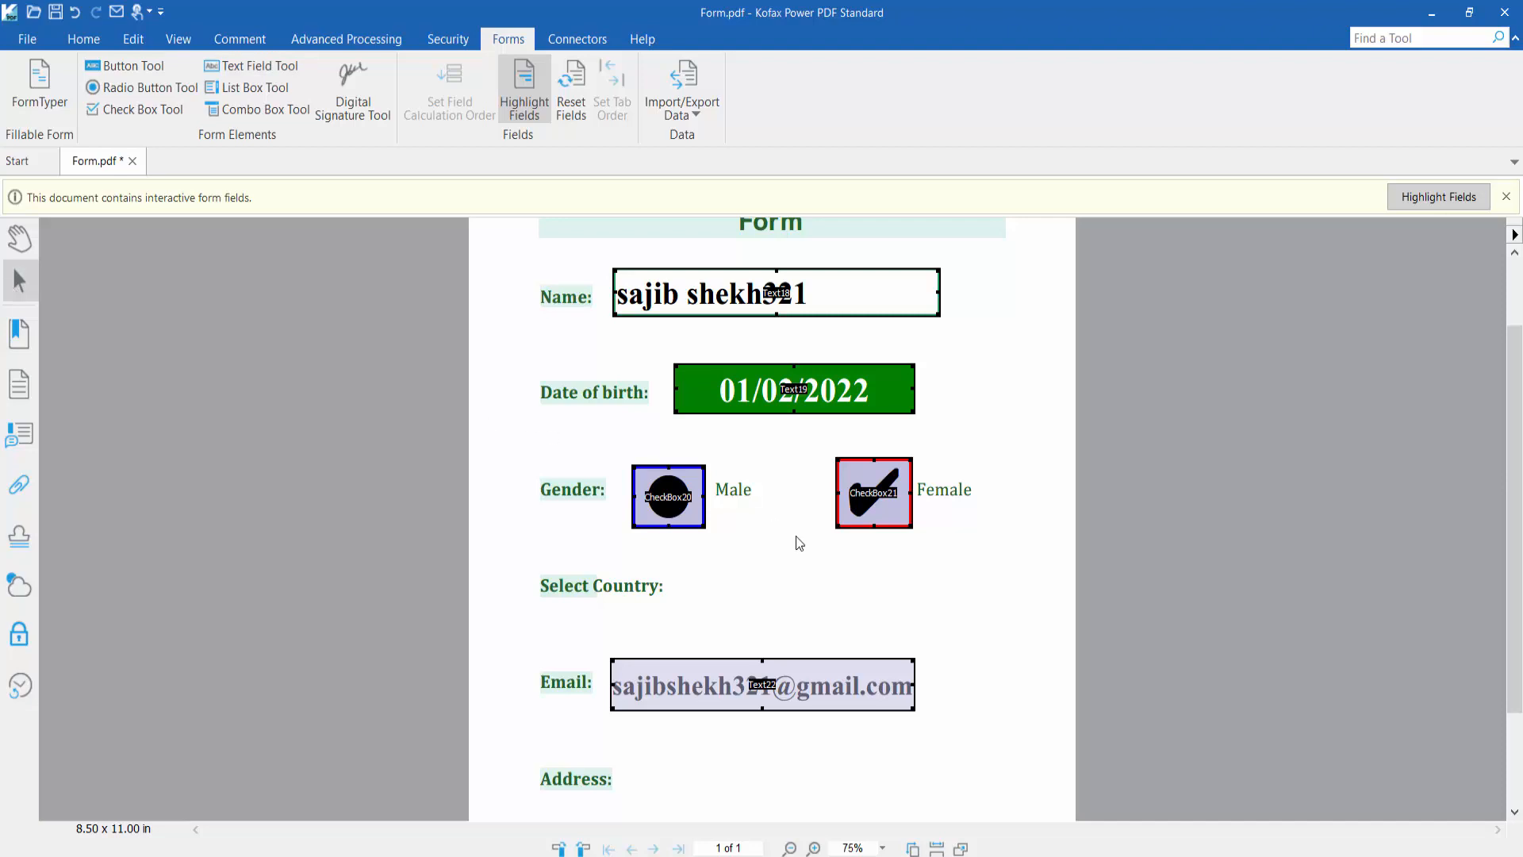
Make the Email text field read-only
right_click(814, 688)
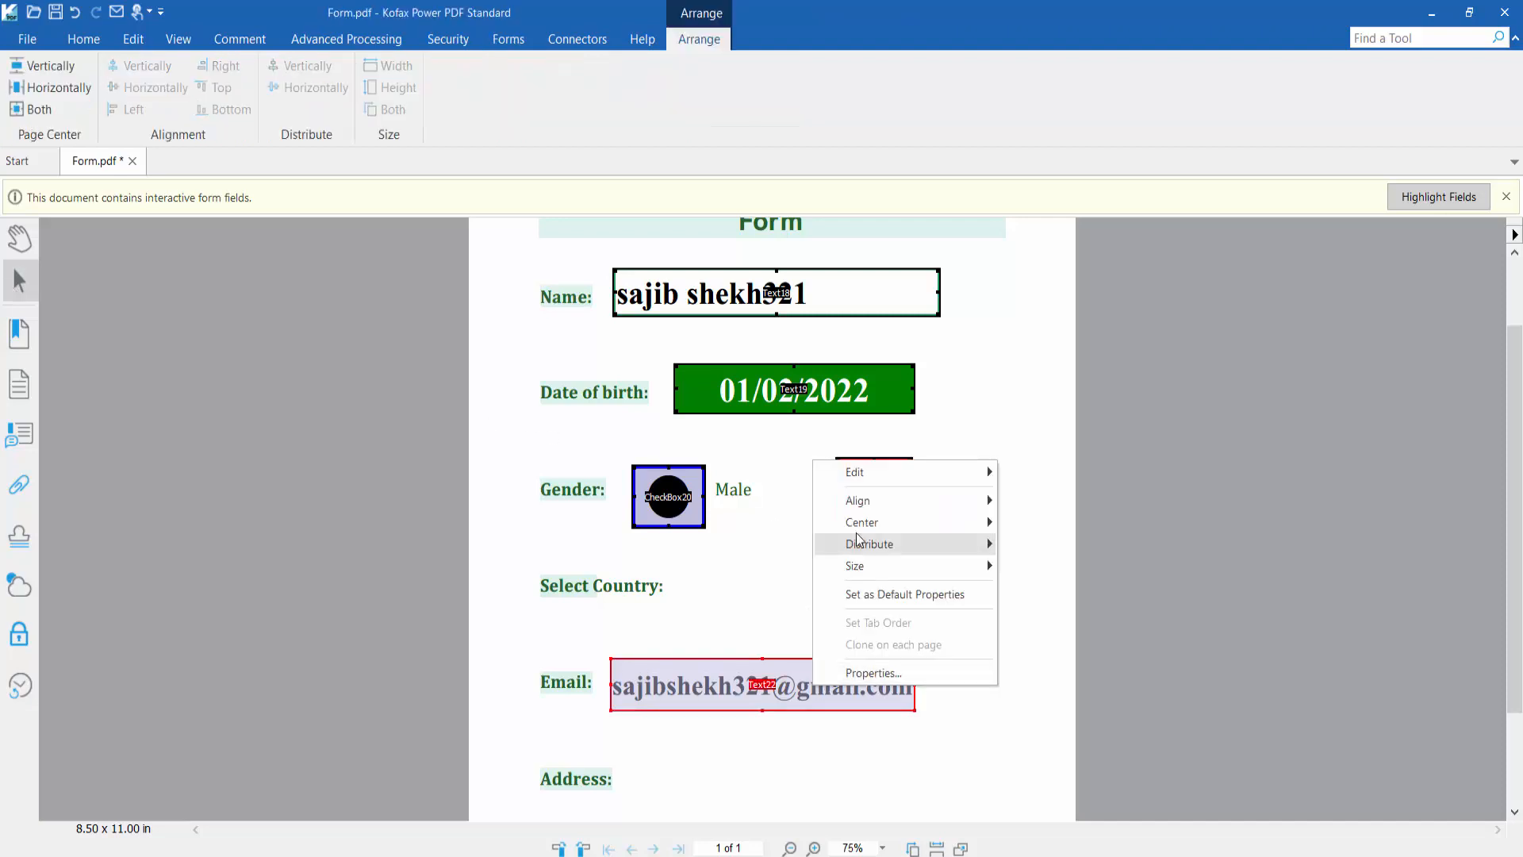
left_click(871, 672)
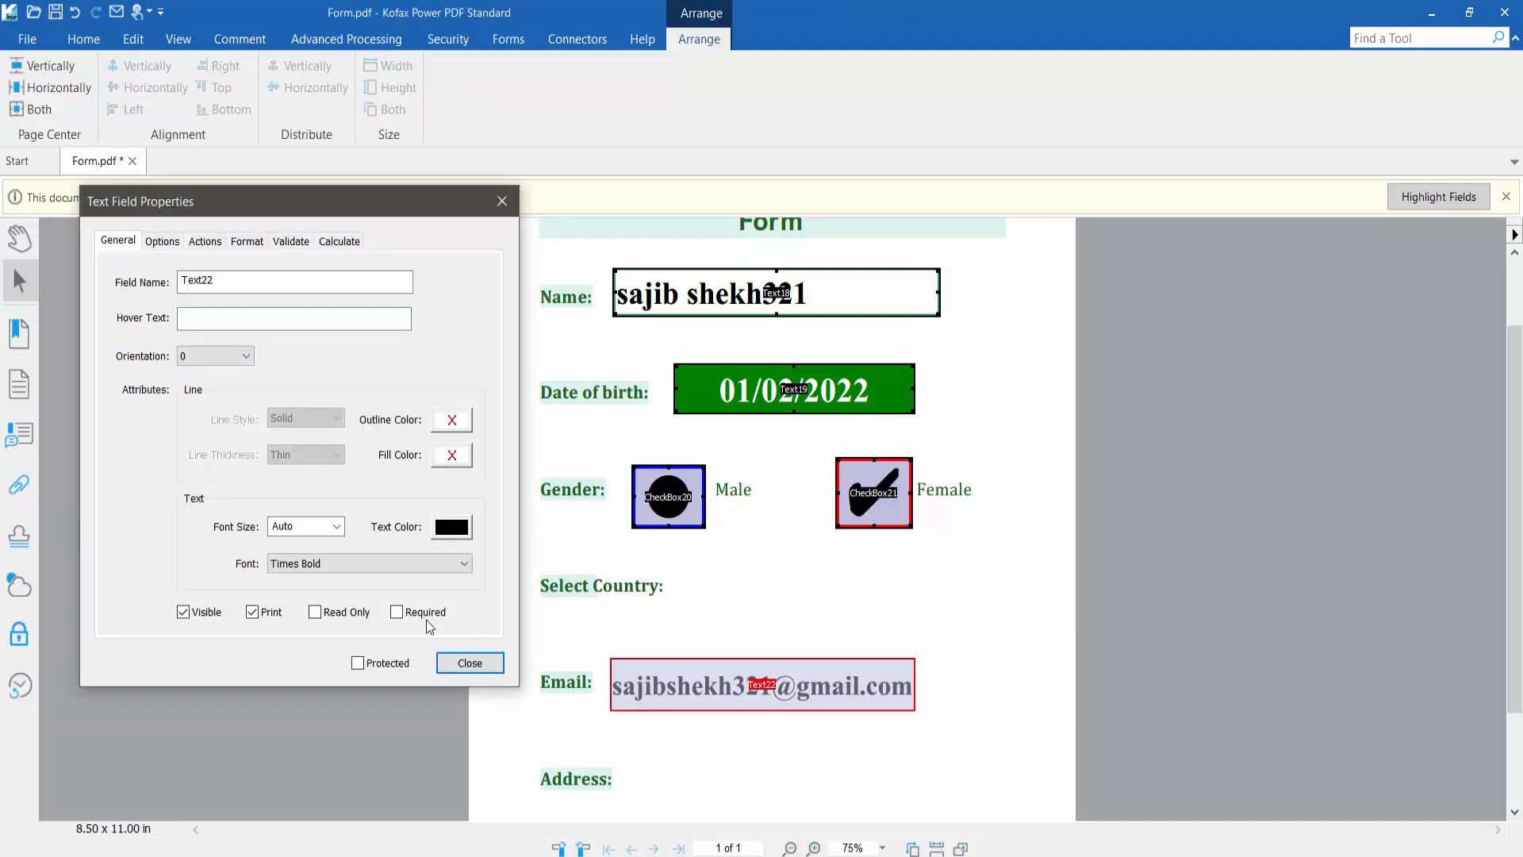
left_click(325, 612)
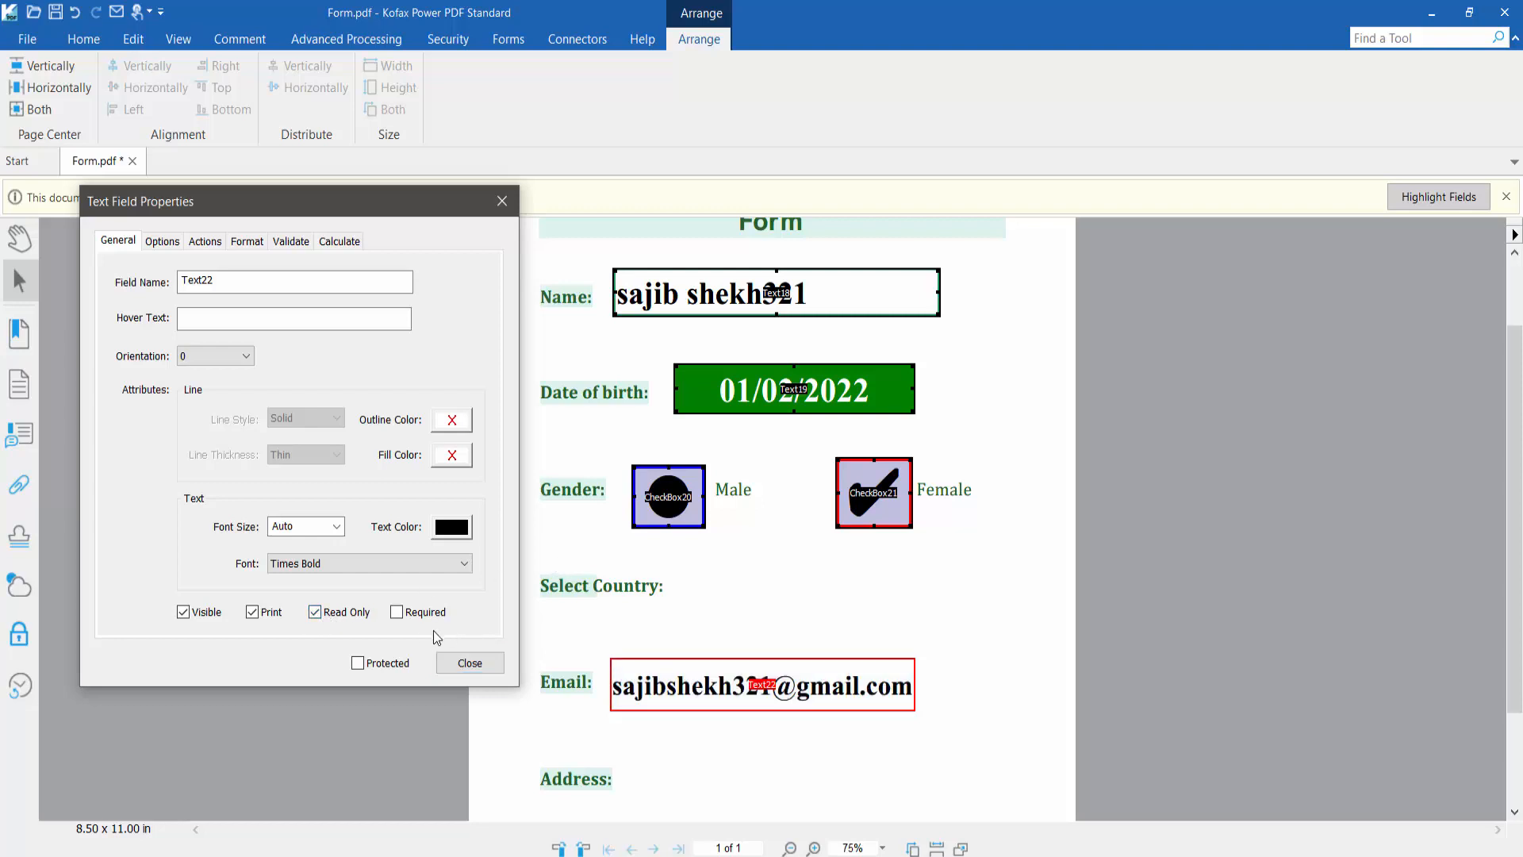
left_click(470, 663)
Set both the Male (CheckBox20) and Female (CheckBox21) check boxes to read-only
right_click(658, 497)
left_click(720, 706)
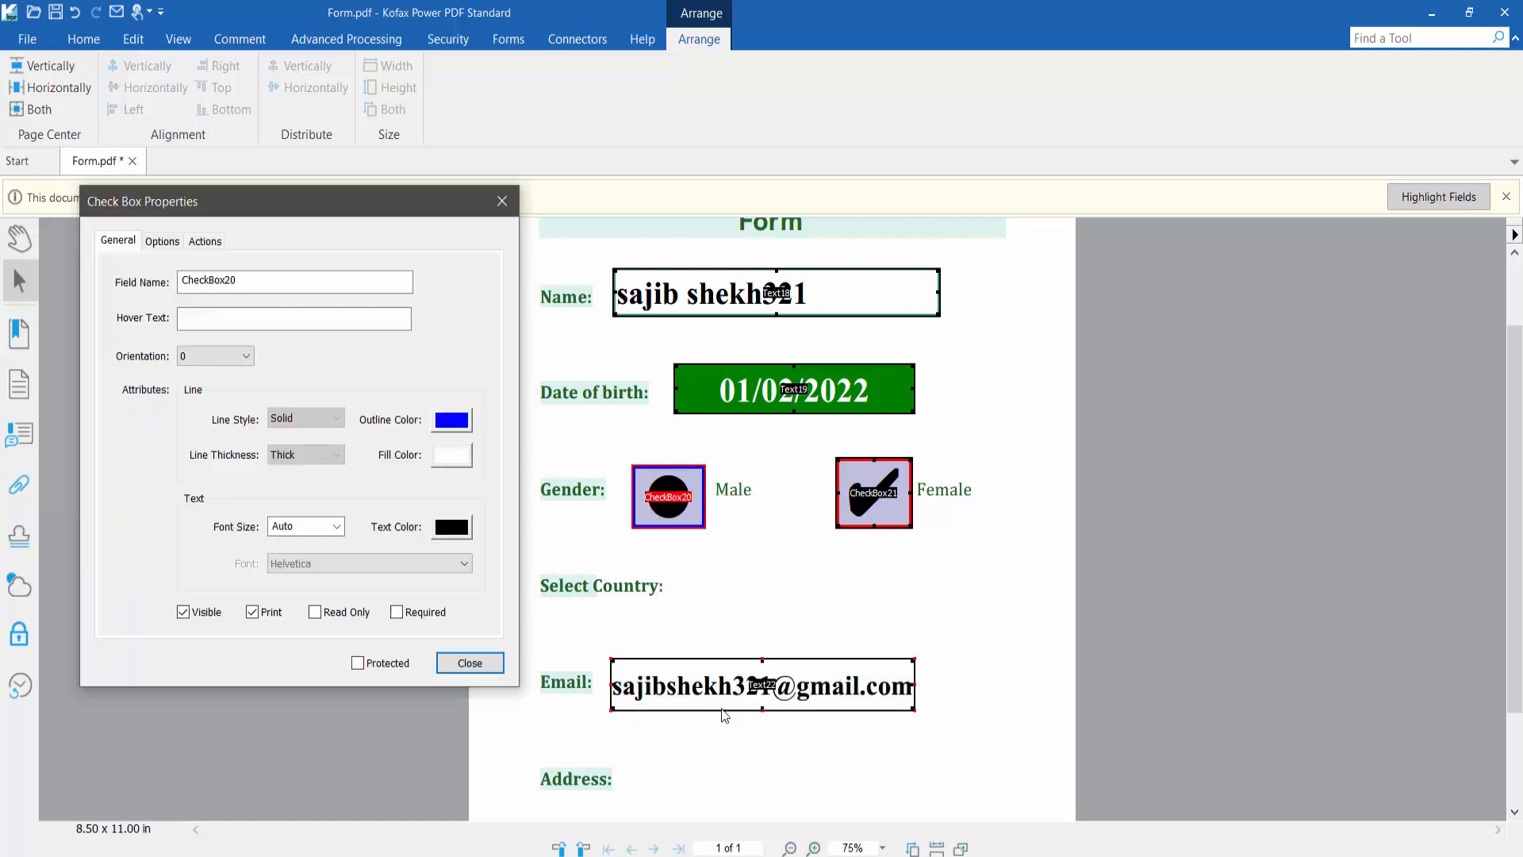
left_click(316, 612)
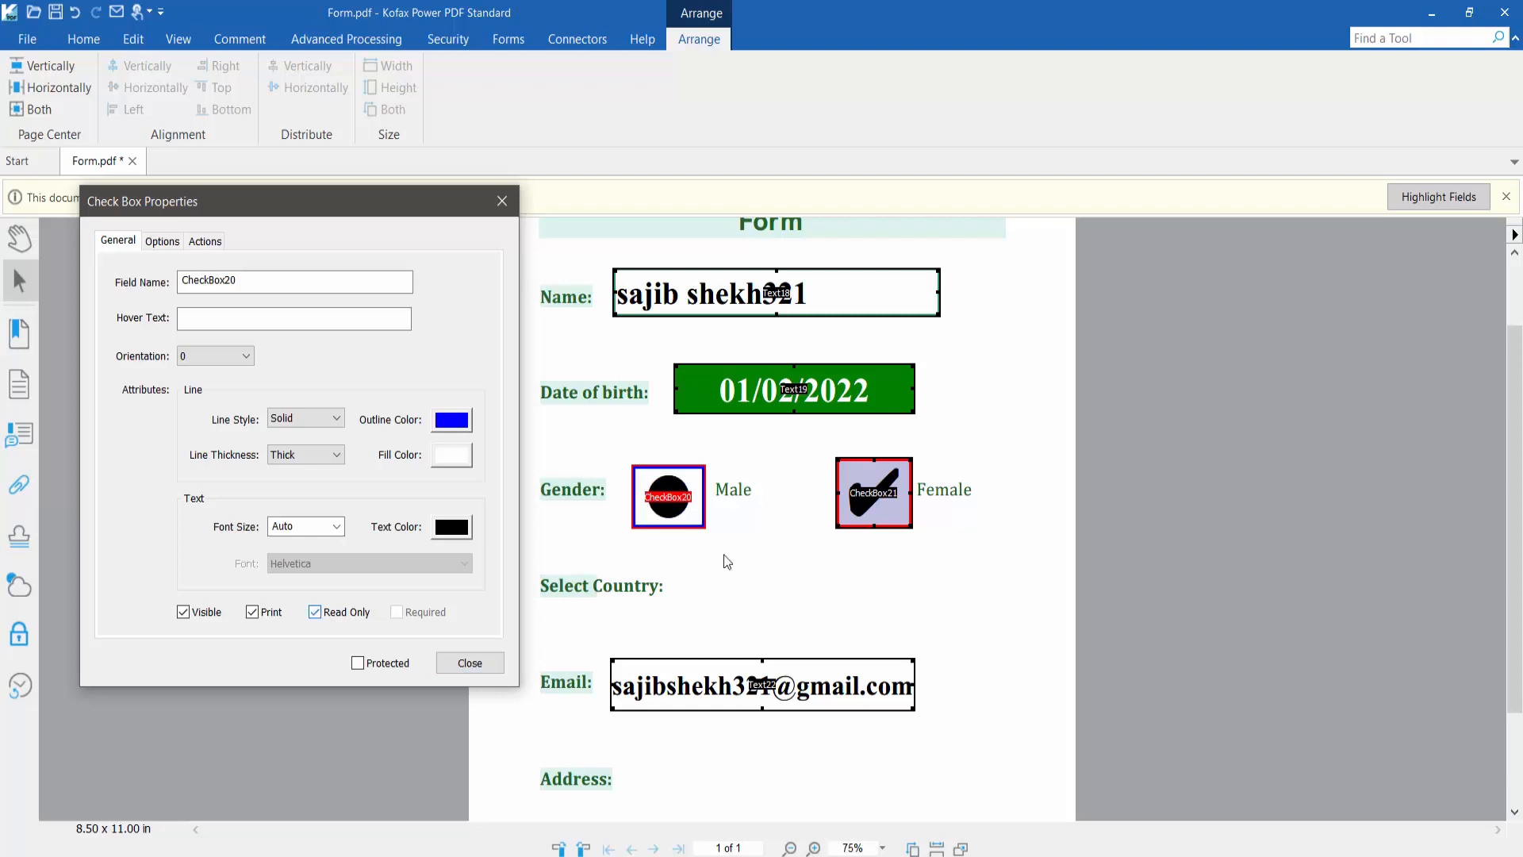
right_click(862, 499)
left_click(920, 708)
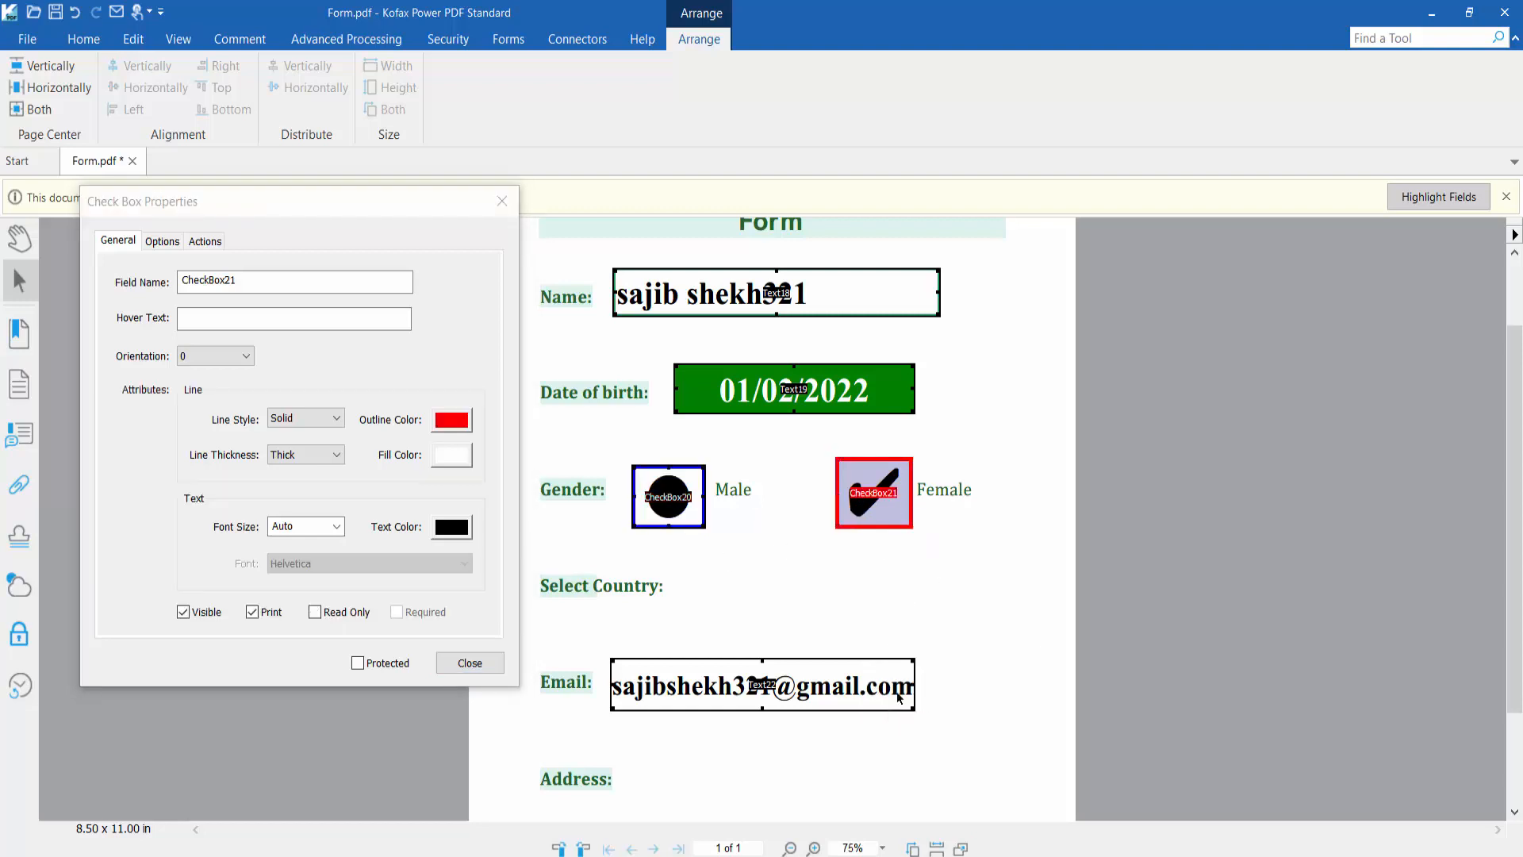
left_click(316, 612)
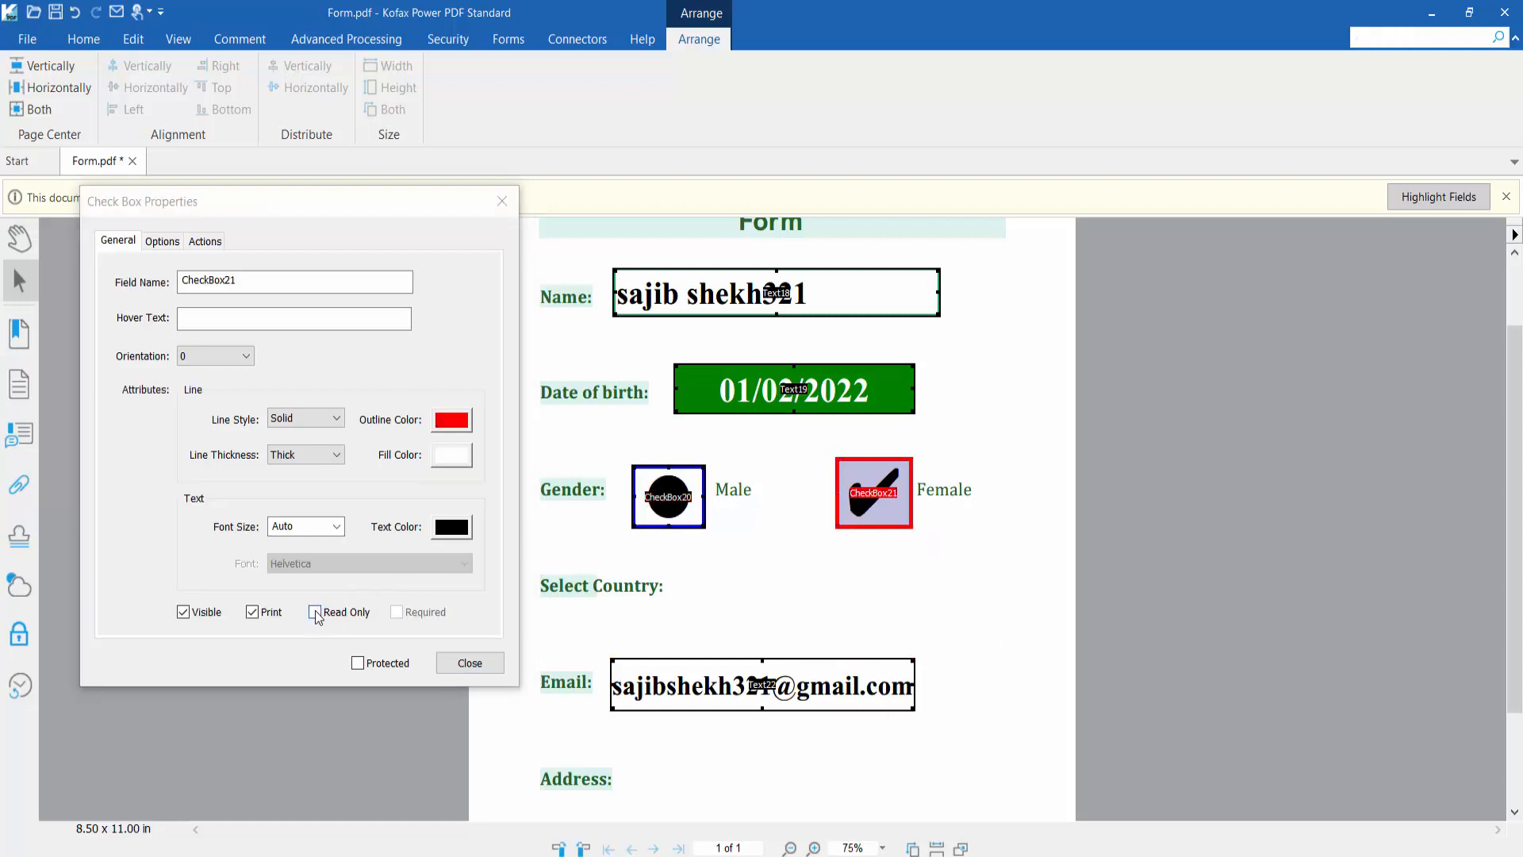
left_click(502, 202)
Recheck the Date of birth field's properties, then switch to the Hand tool to view the form
scroll(709, 541, "up", 1)
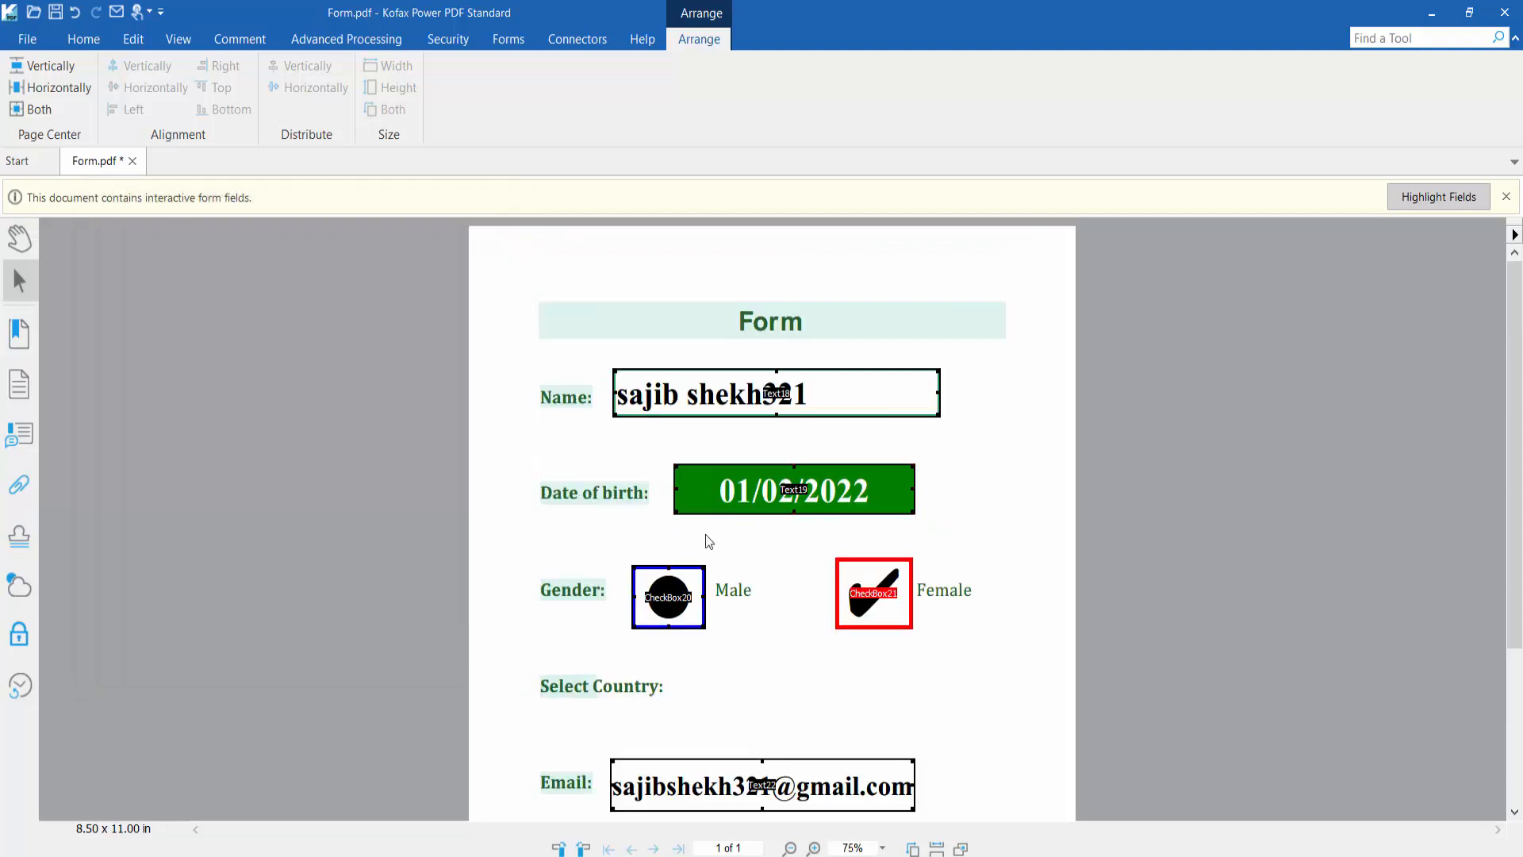
right_click(732, 487)
left_click(793, 695)
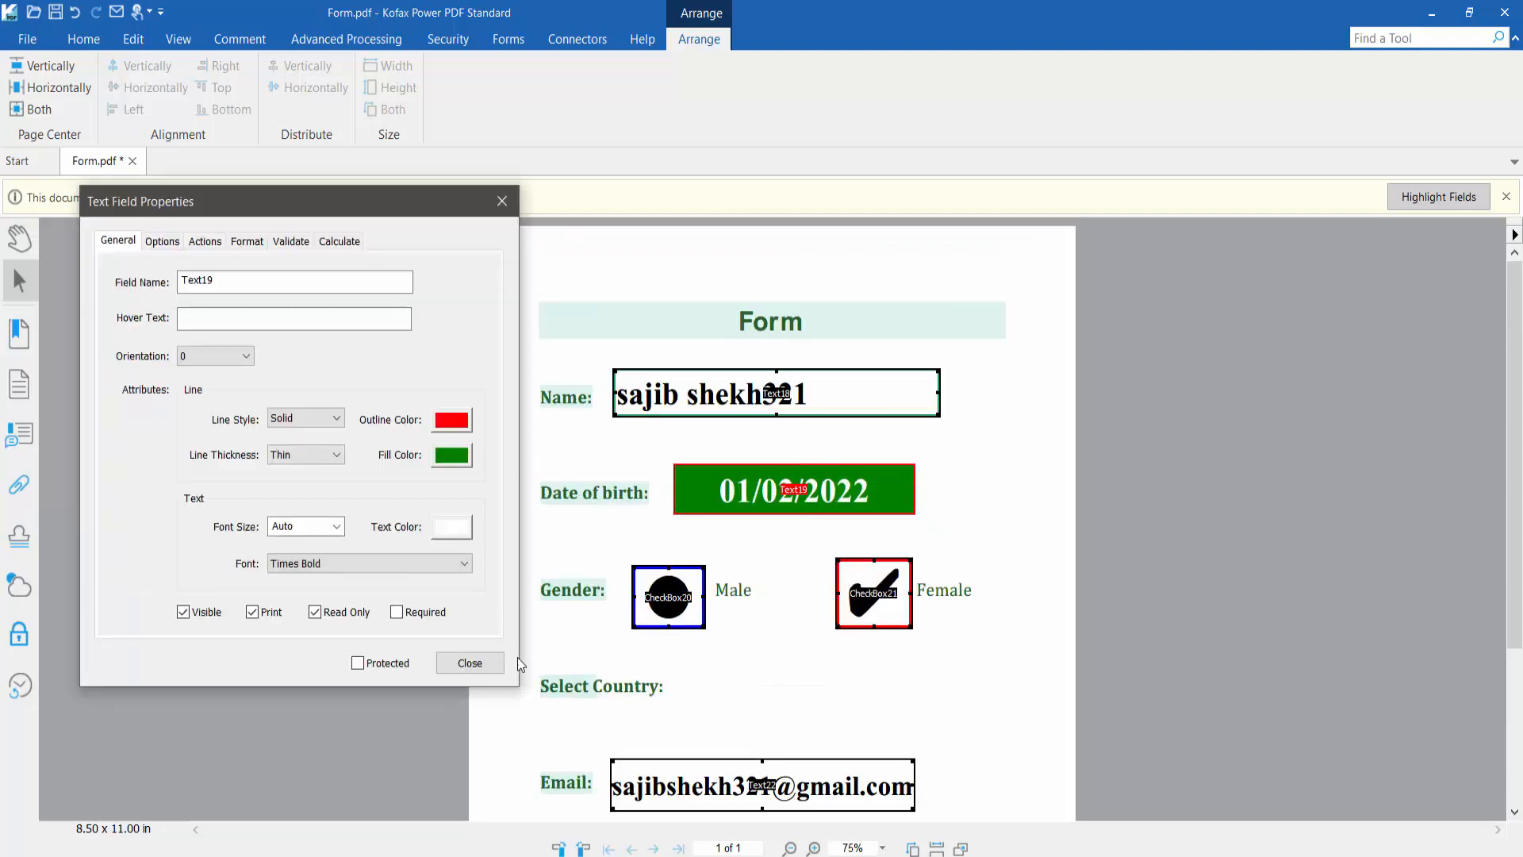
left_click(470, 663)
left_click(19, 238)
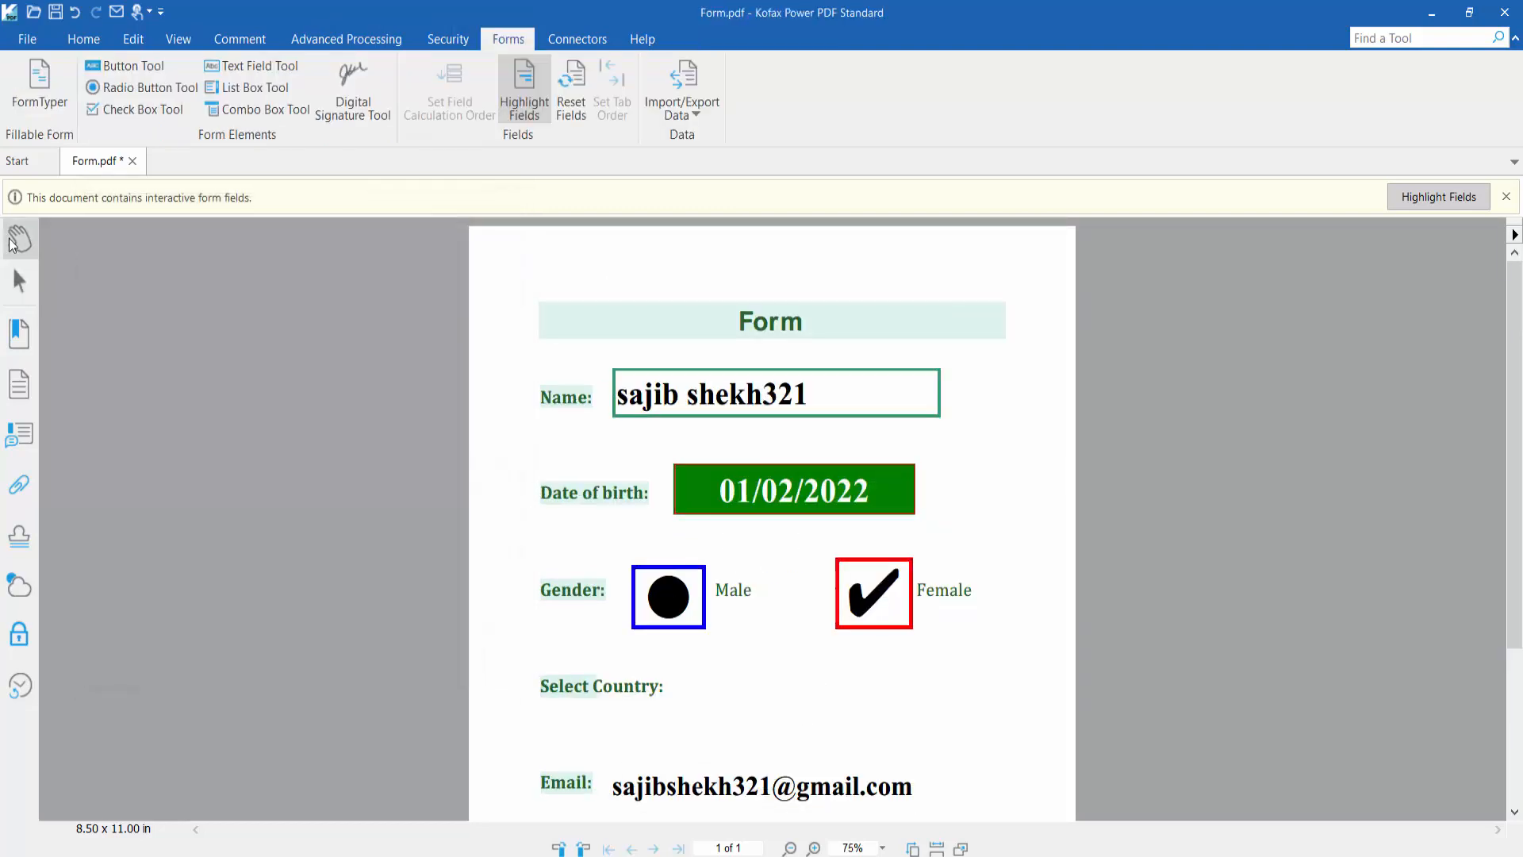
scroll(857, 444, "down", 1)
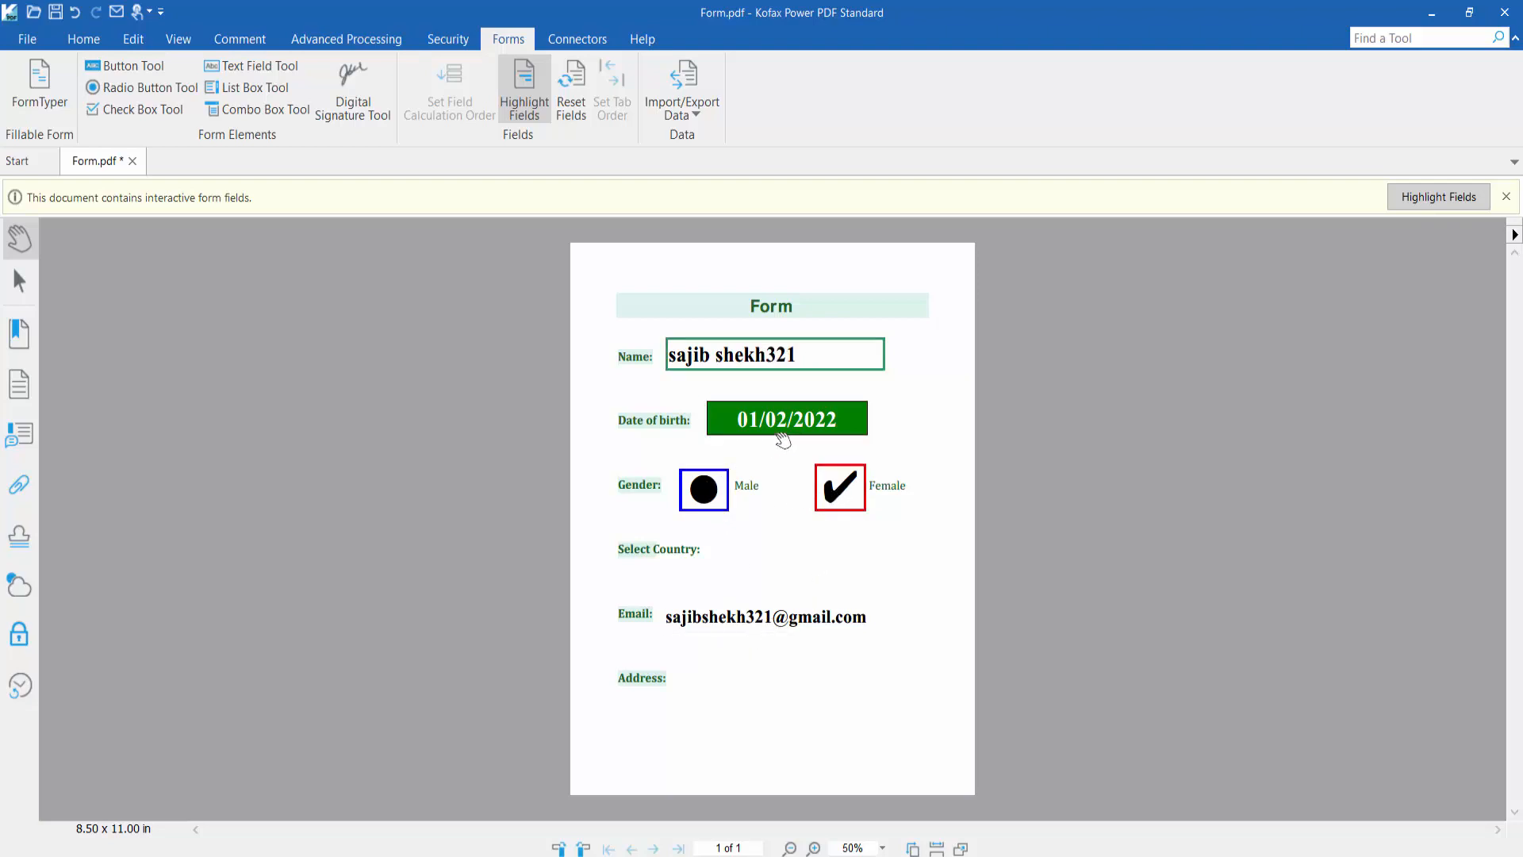
scroll(798, 436, "up", 1, "ctrl")
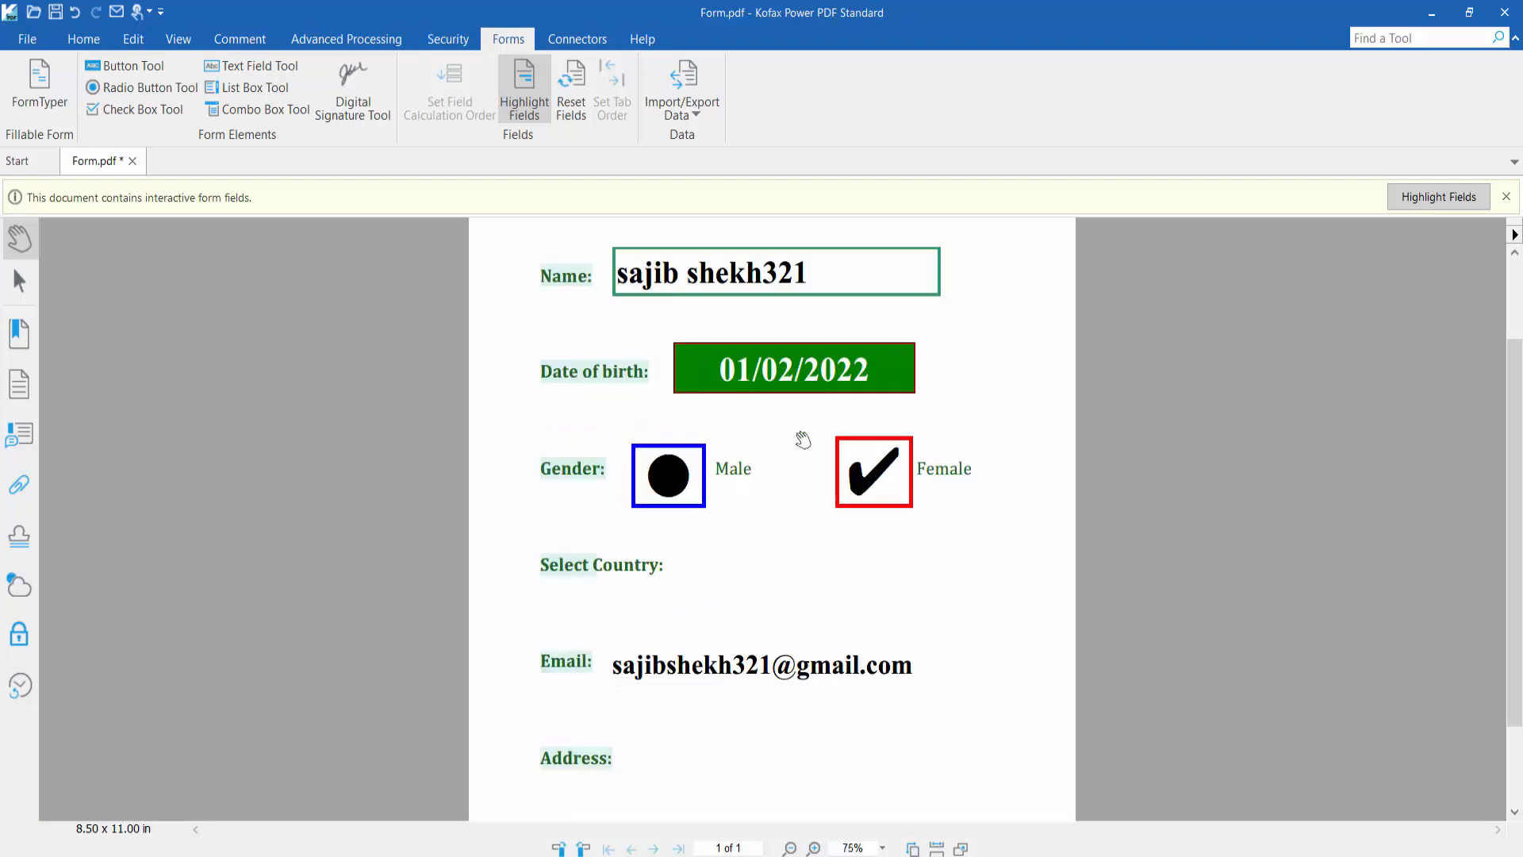
left_click(27, 39)
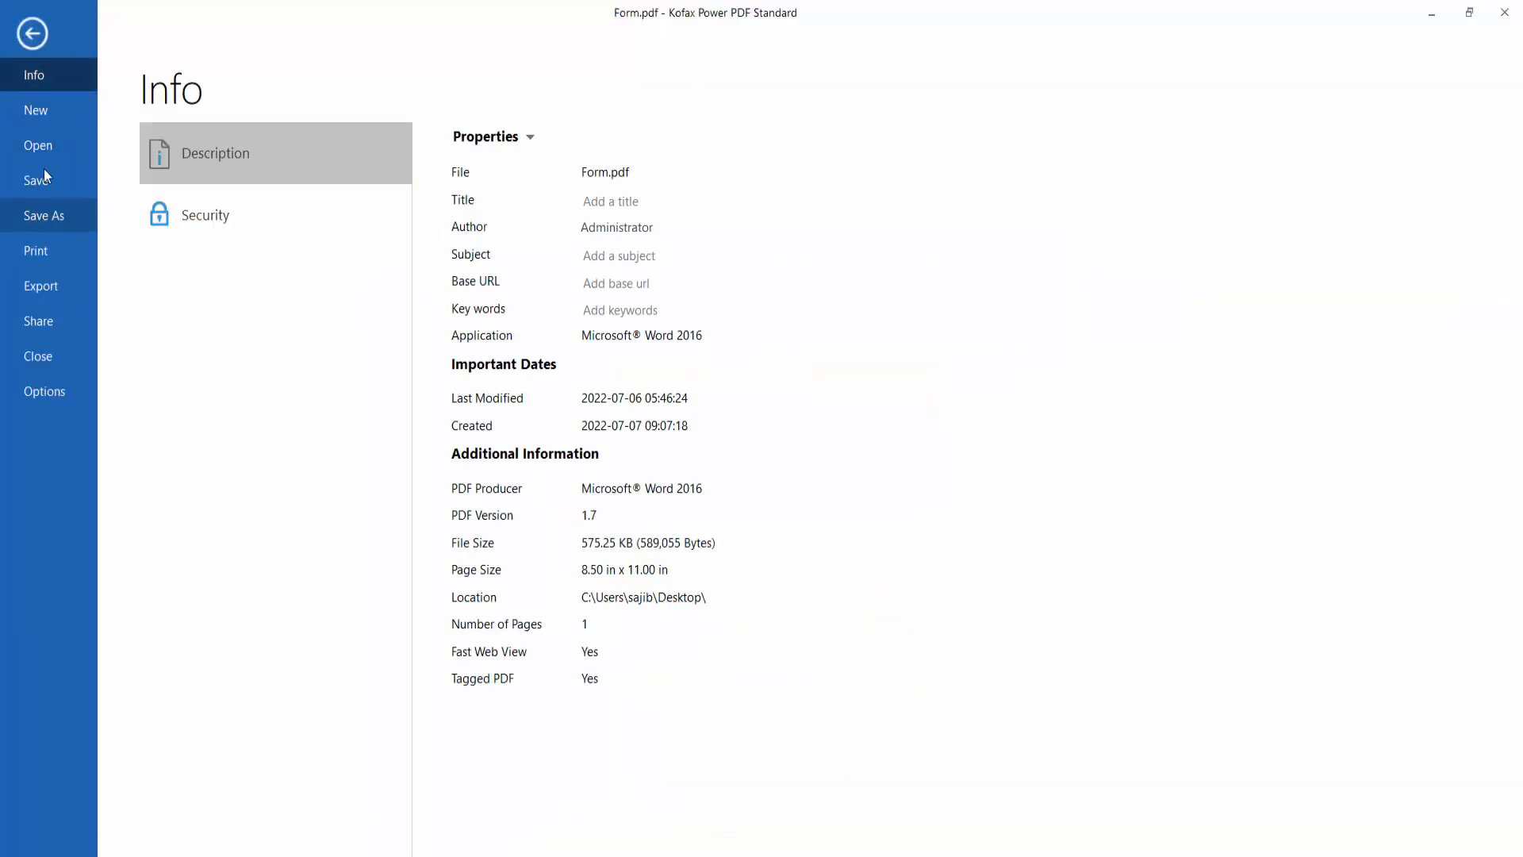
left_click(45, 168)
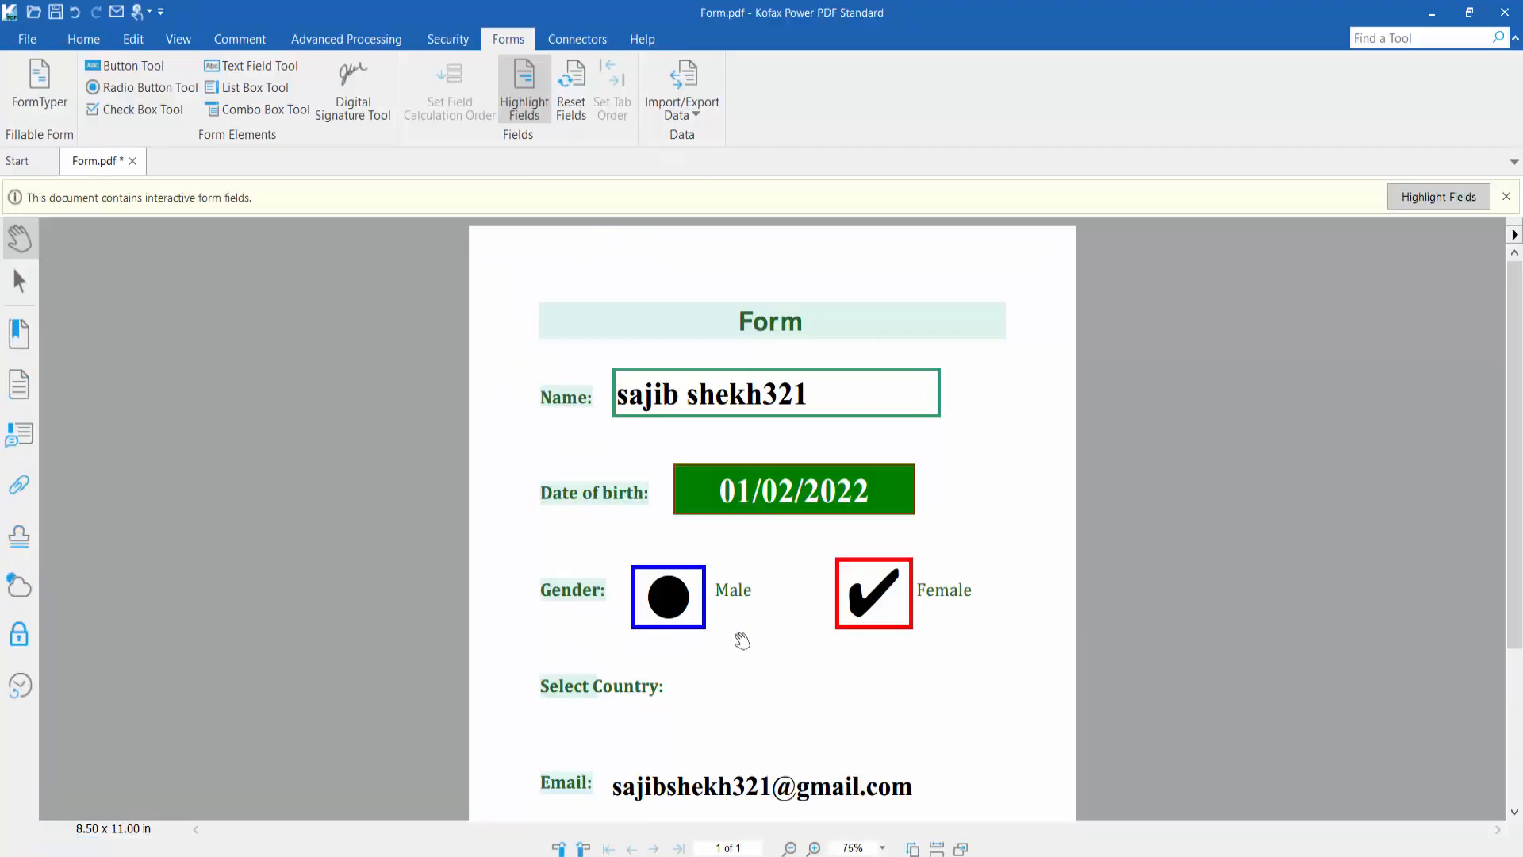